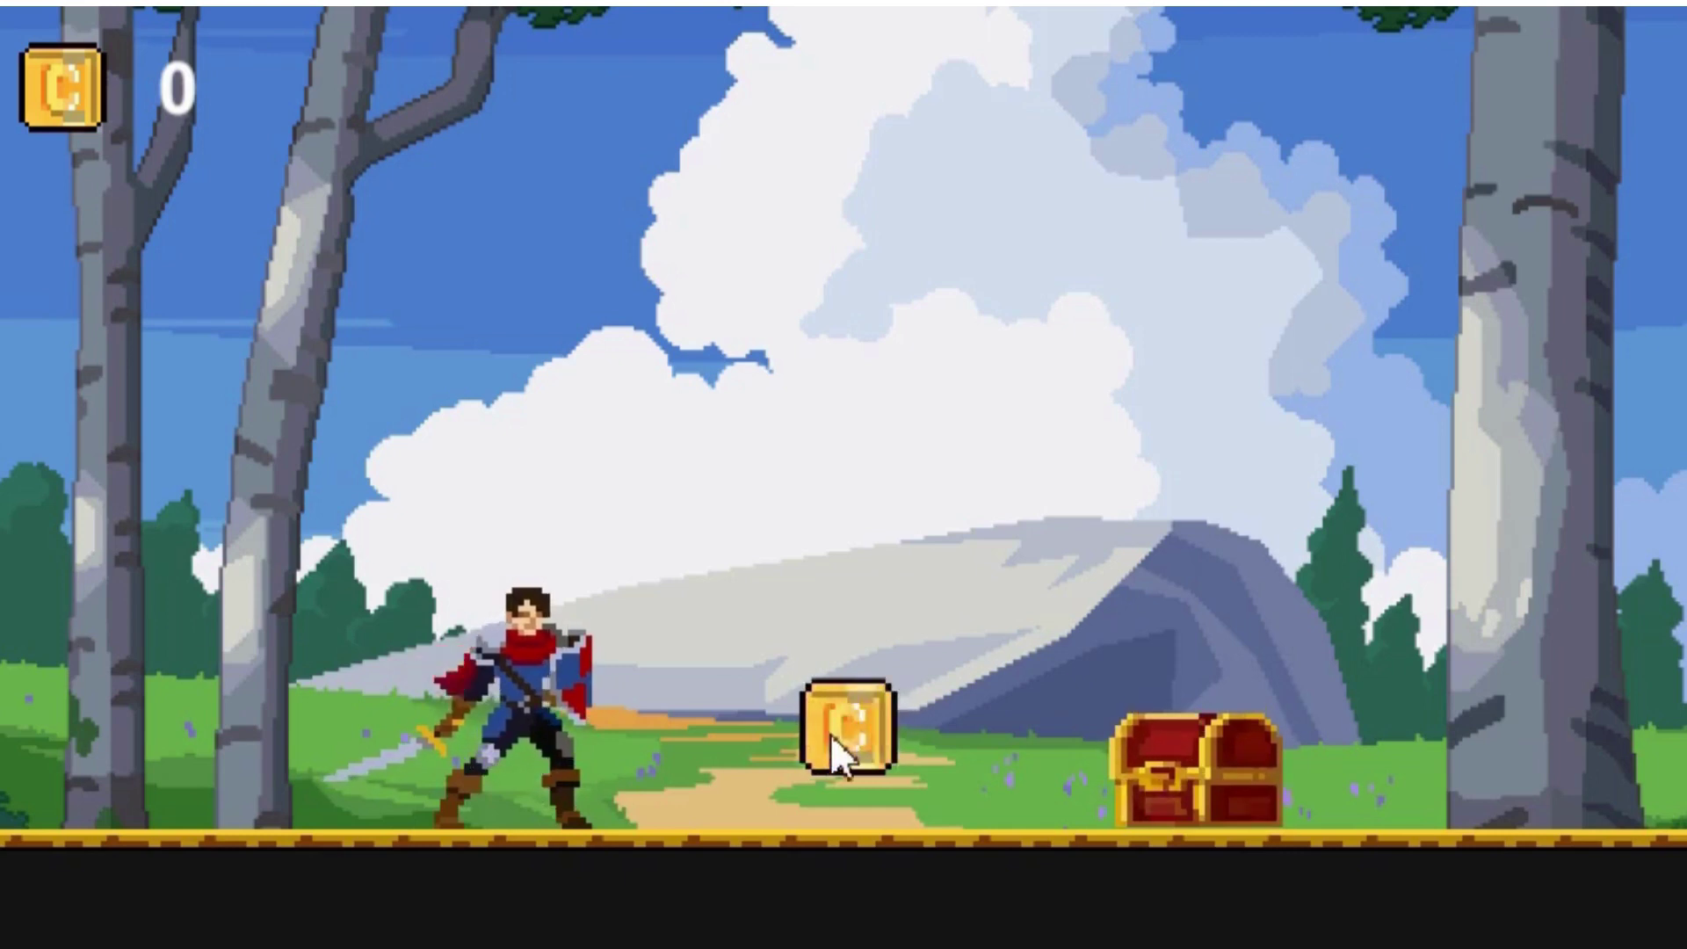
# Play the scene, walking the knight right into the coin, then run back left
pyautogui.press('Right')
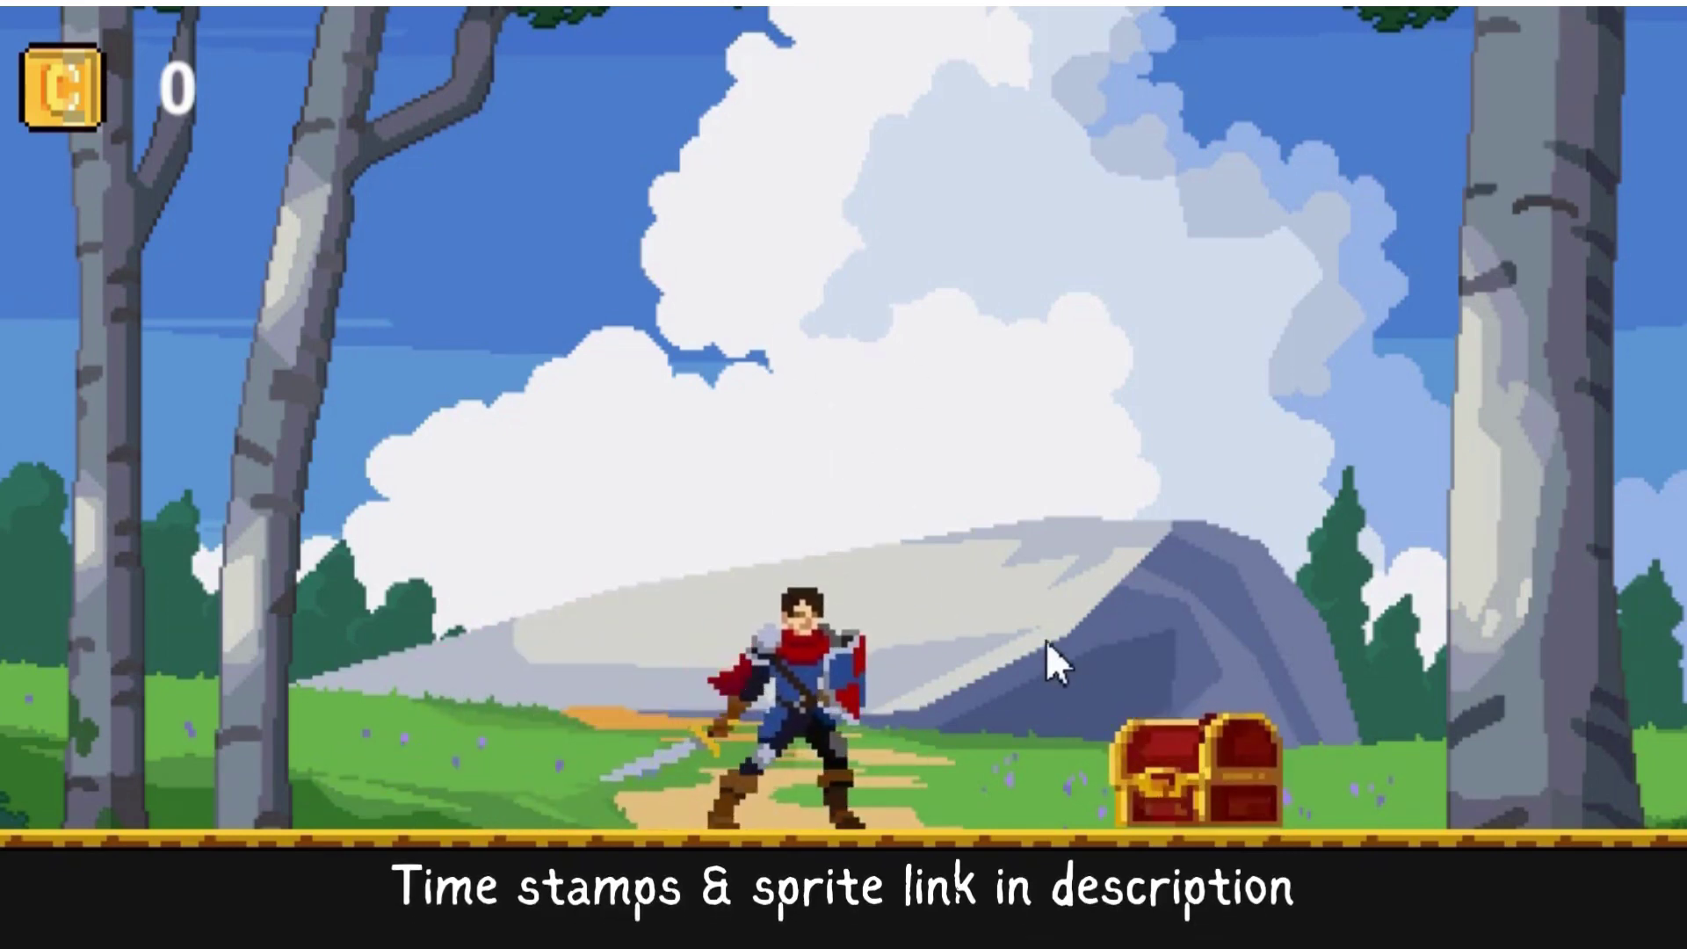
pyautogui.press('Left')
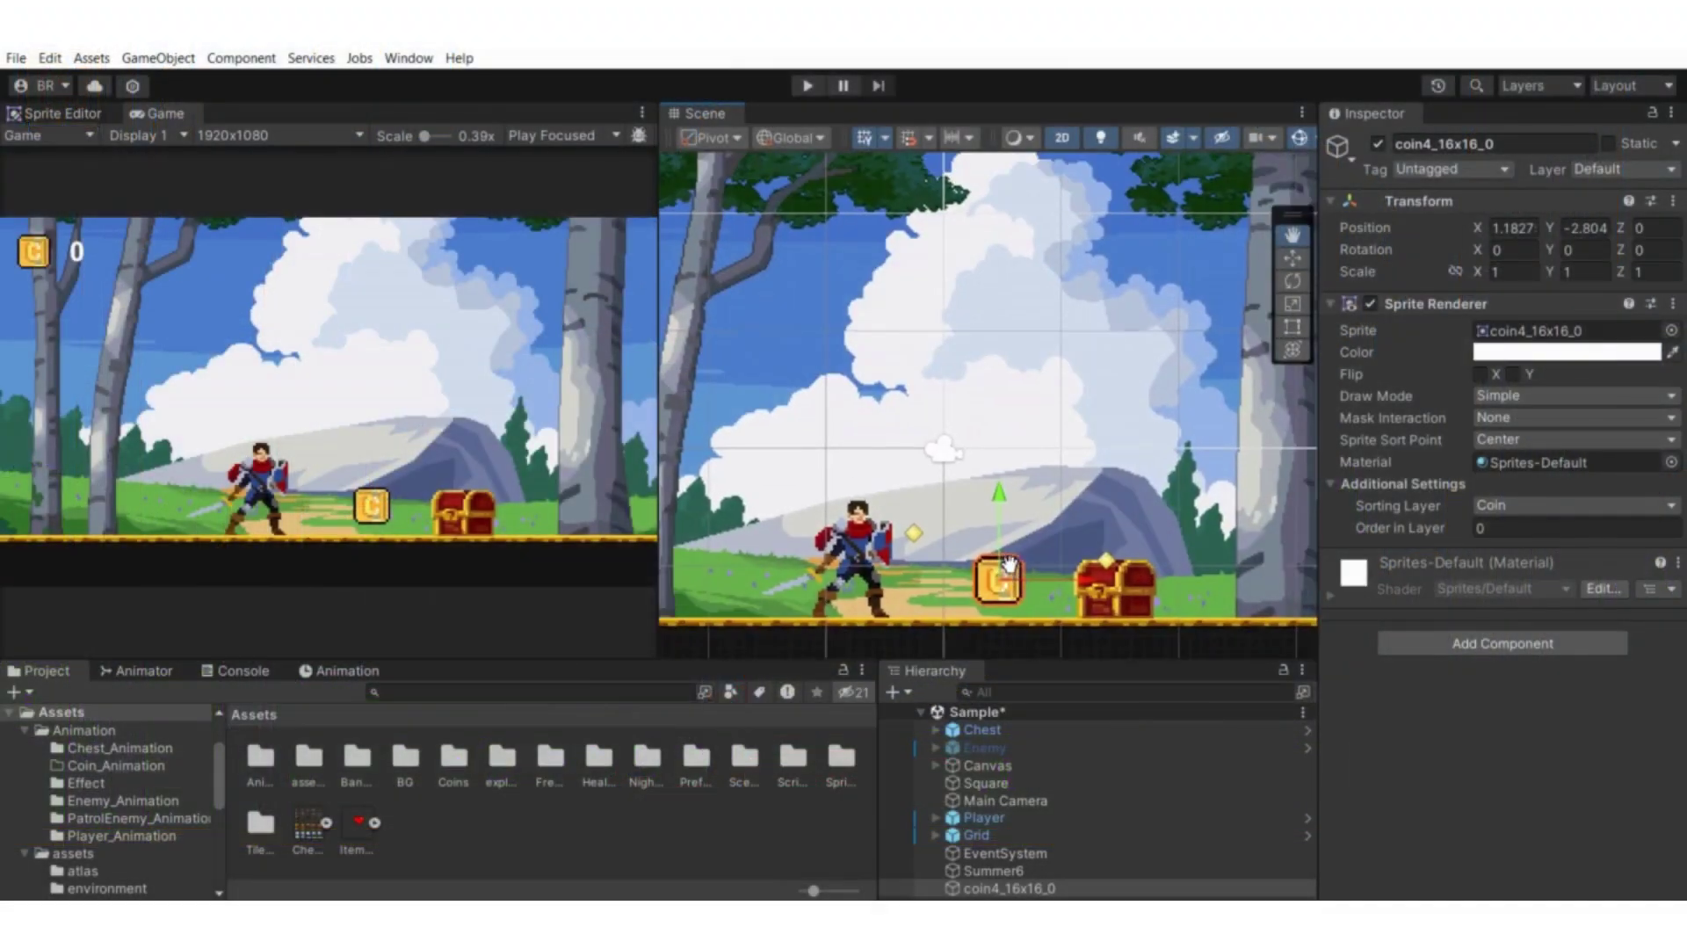
# Nudge coin4_16x16_0 slightly upward and rename it Coin
pyautogui.moveTo(1004, 501); pyautogui.dragTo(1003, 483)
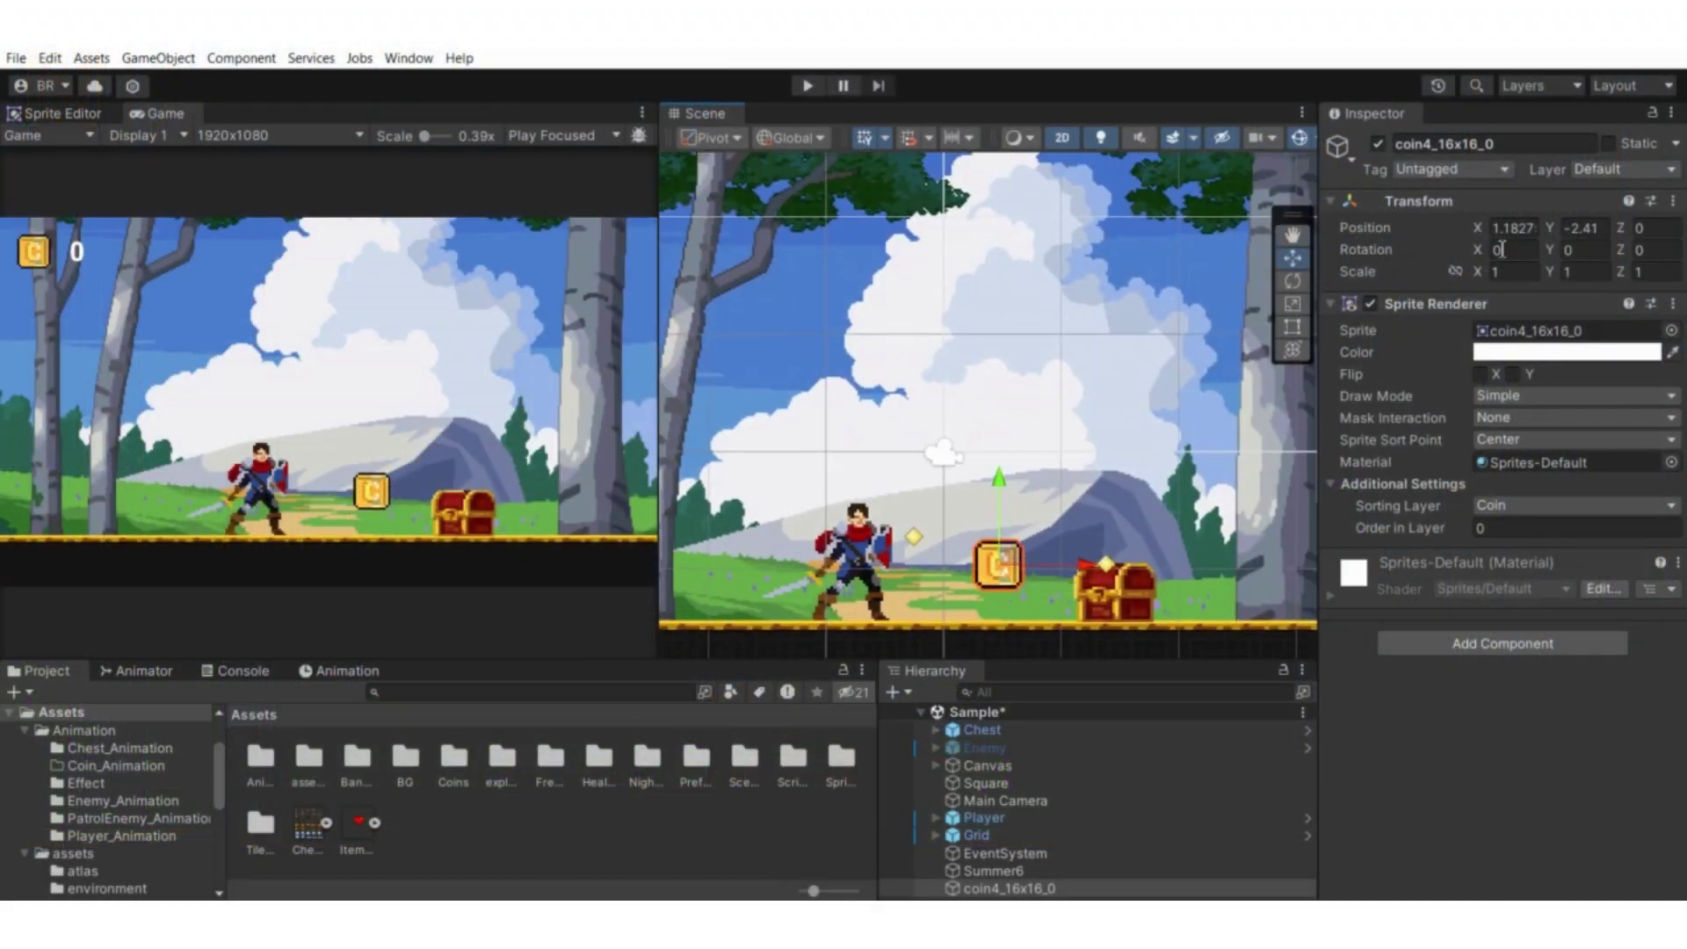
pyautogui.click(1480, 144)
pyautogui.write('Coin')
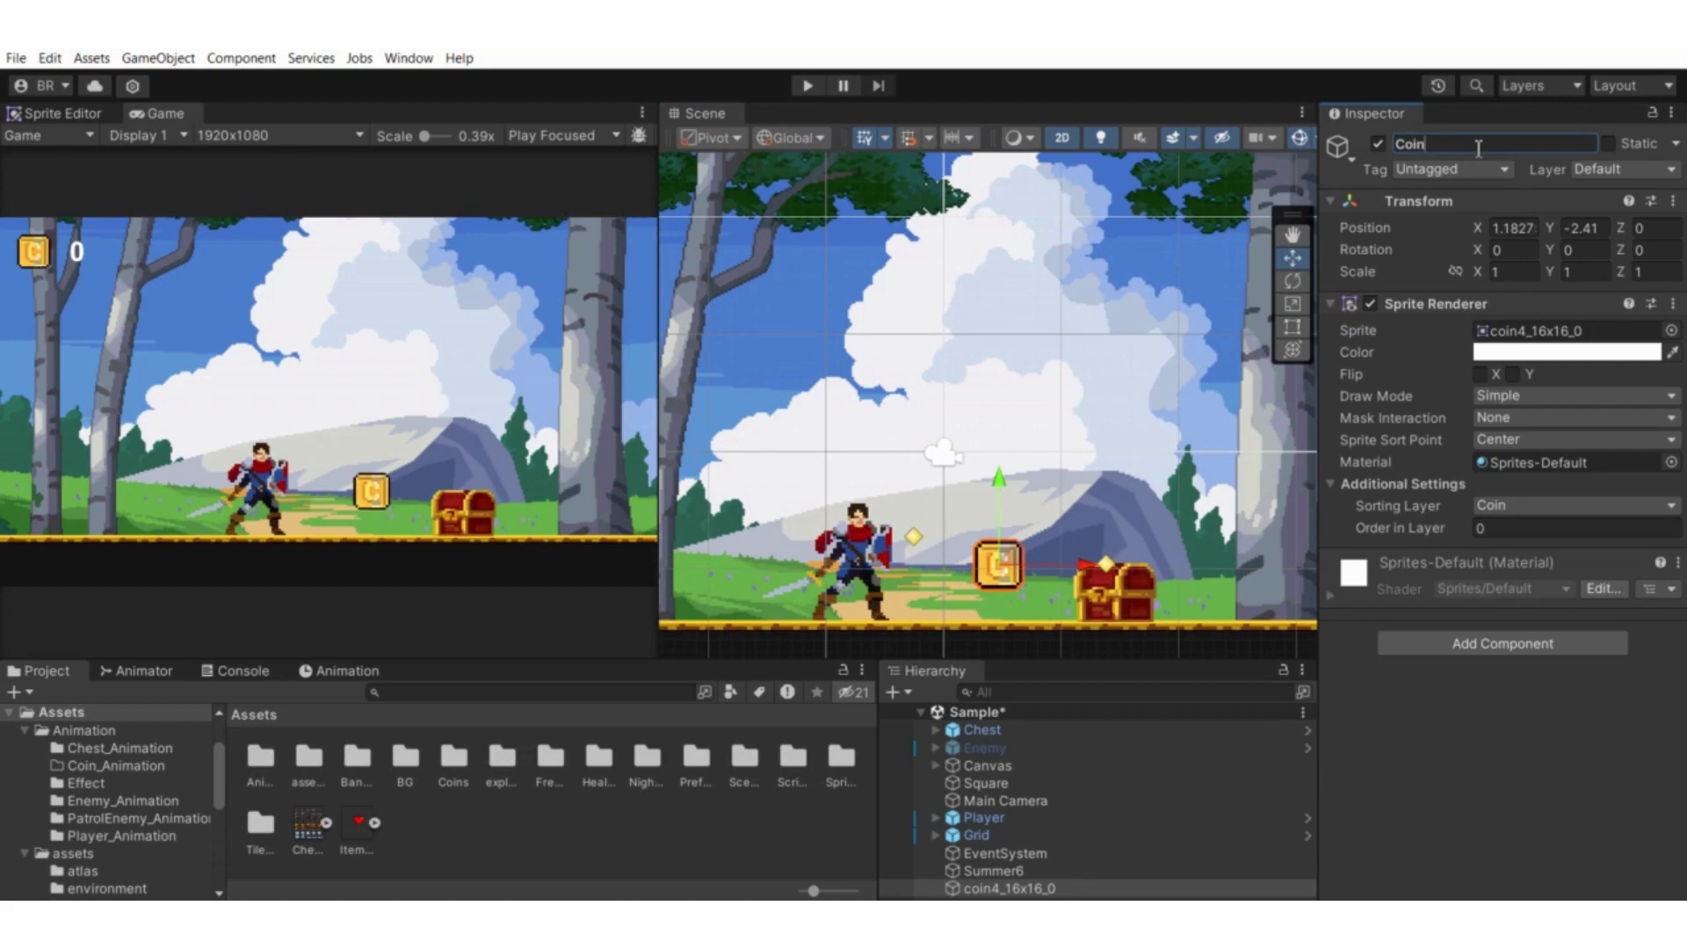
pyautogui.press('Return')
# Switch the hierarchy selection between the Summer6 background and Coin
pyautogui.click(991, 871)
pyautogui.click(983, 888)
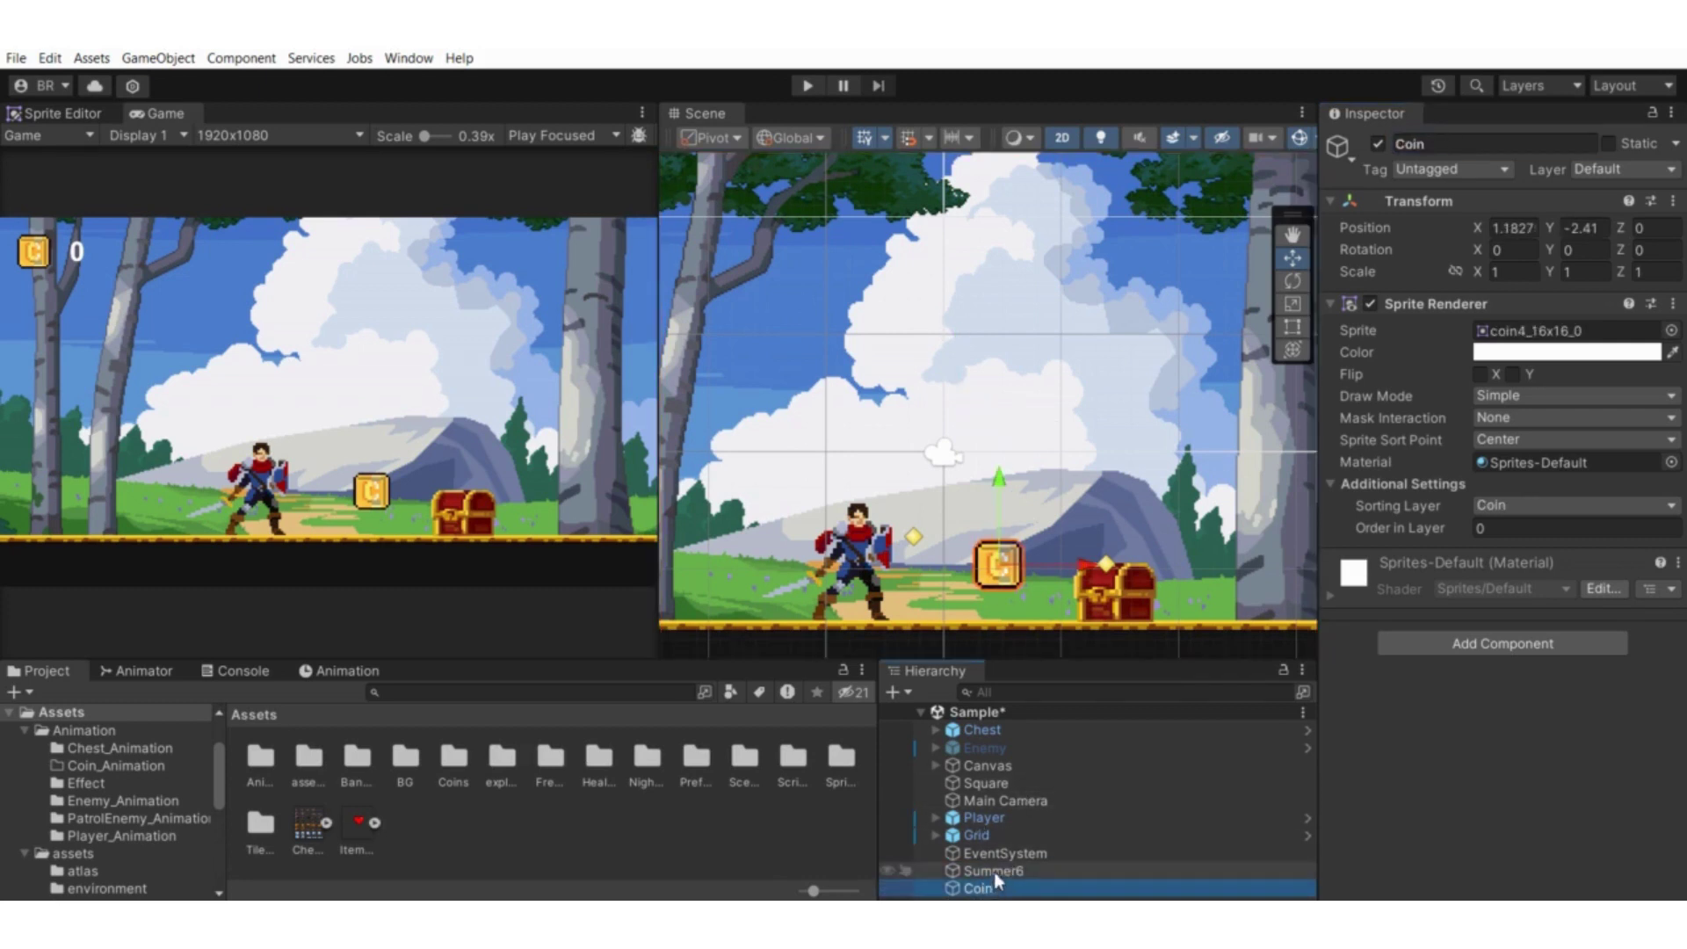
pyautogui.click(994, 872)
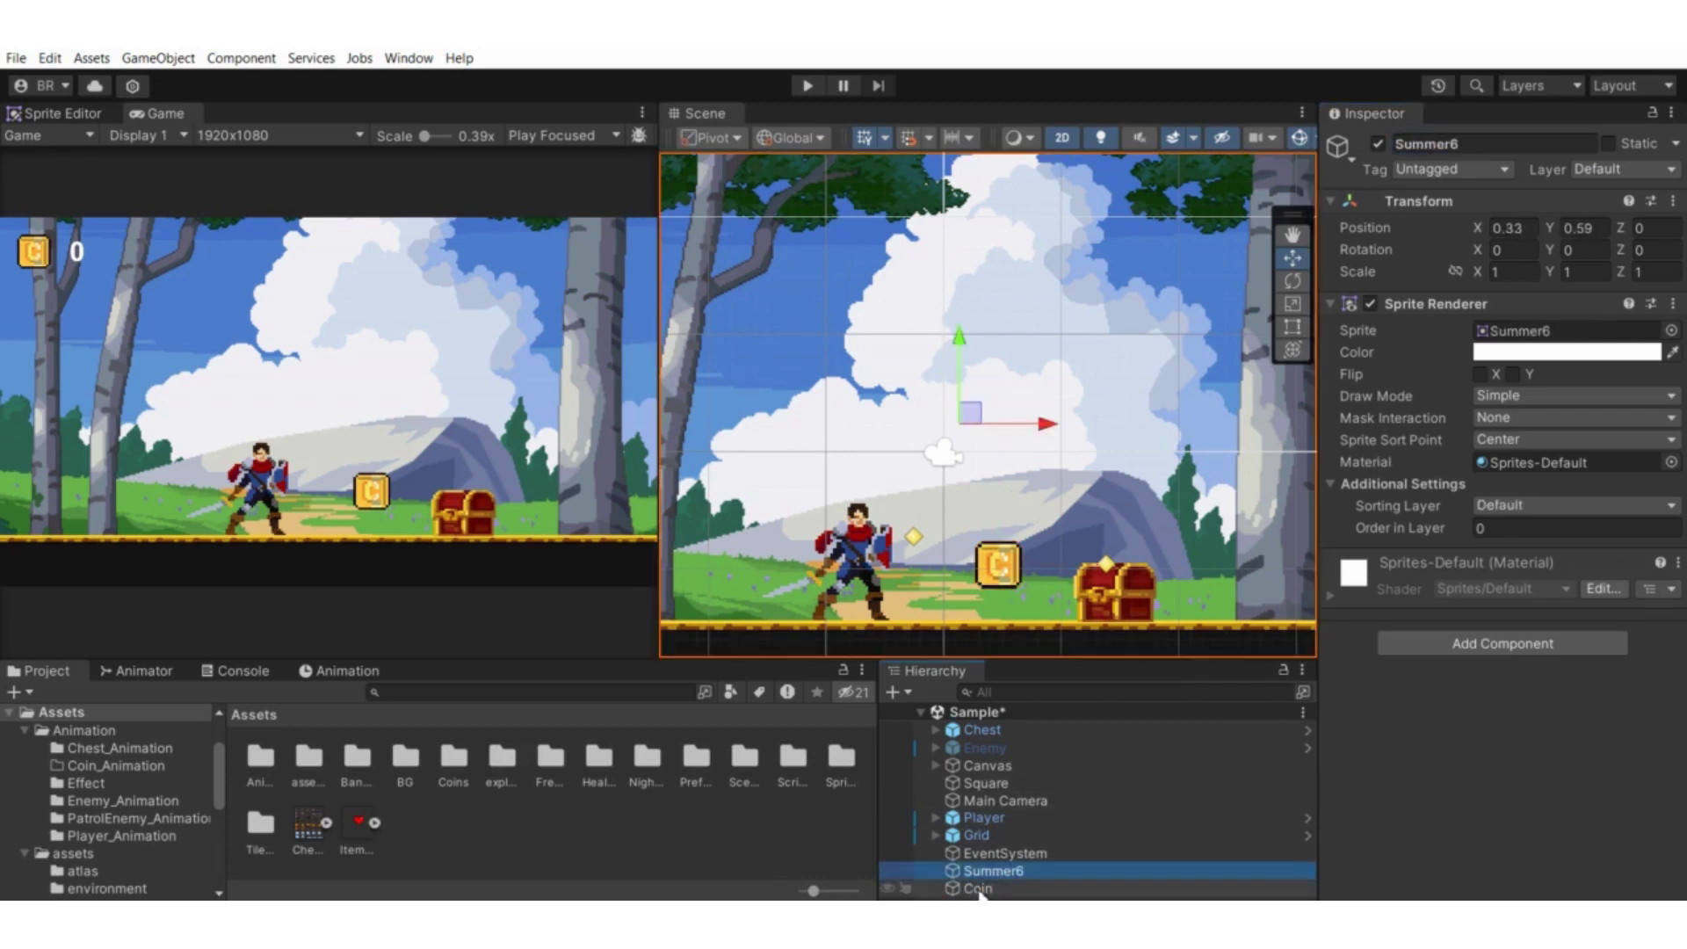
# Create an empty GameObject named CoinParent and reset its Transform to position 0, 0, 0
pyautogui.click(900, 693)
pyautogui.click(958, 354)
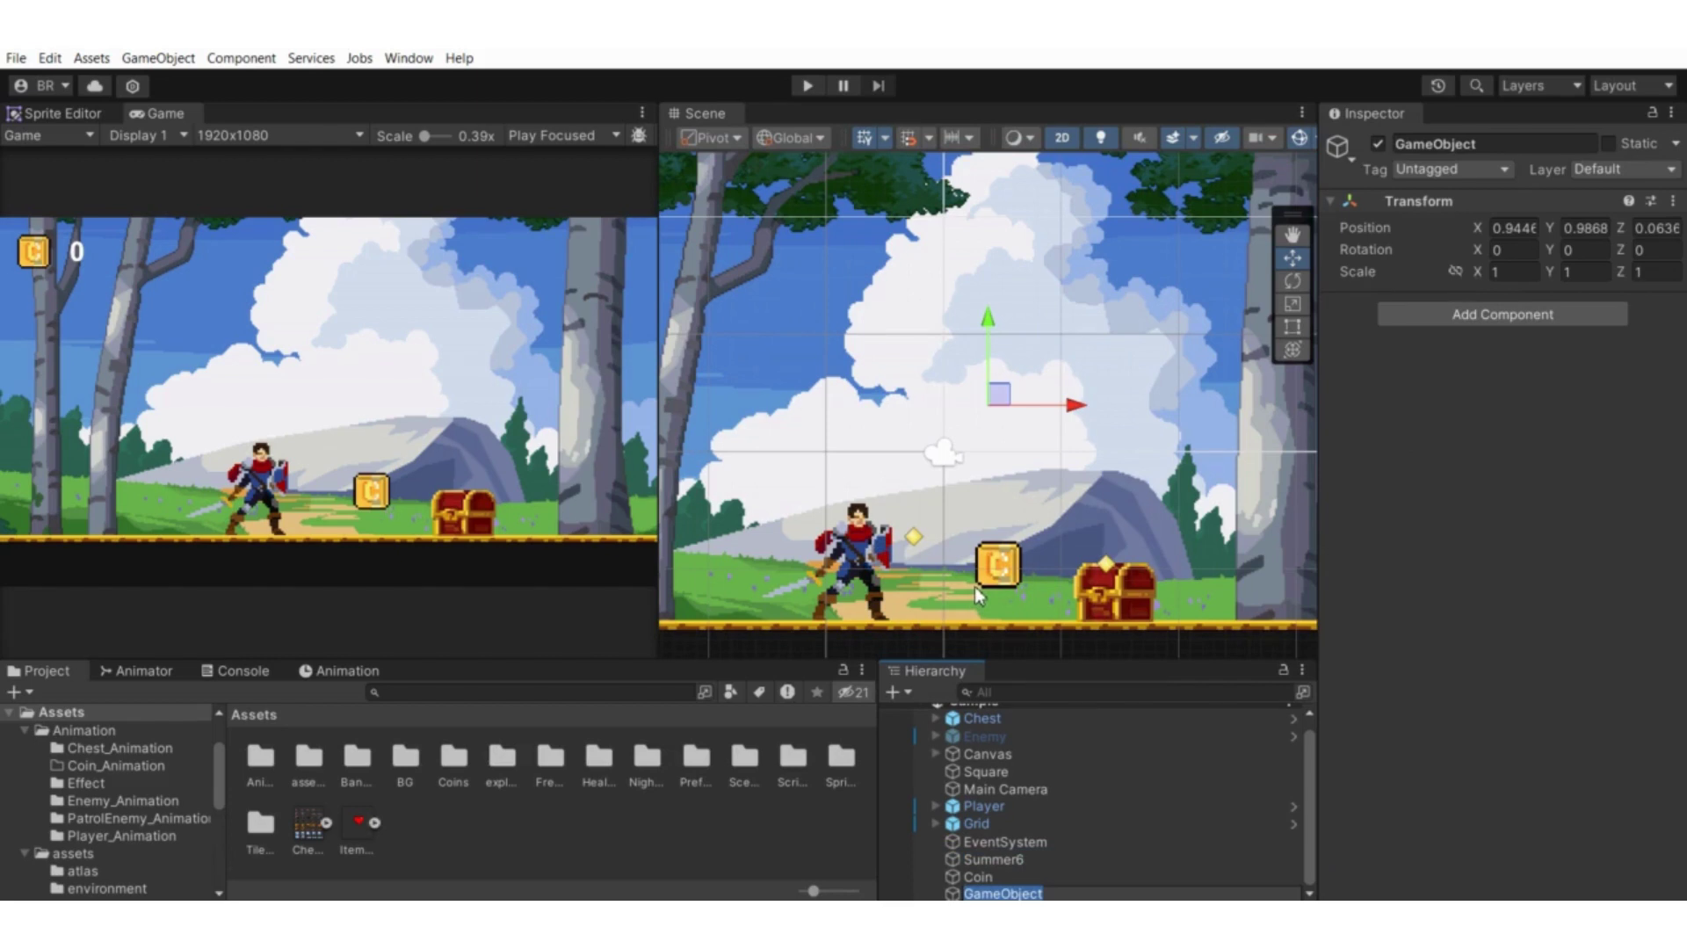
pyautogui.write('CoinParent')
pyautogui.press('Return')
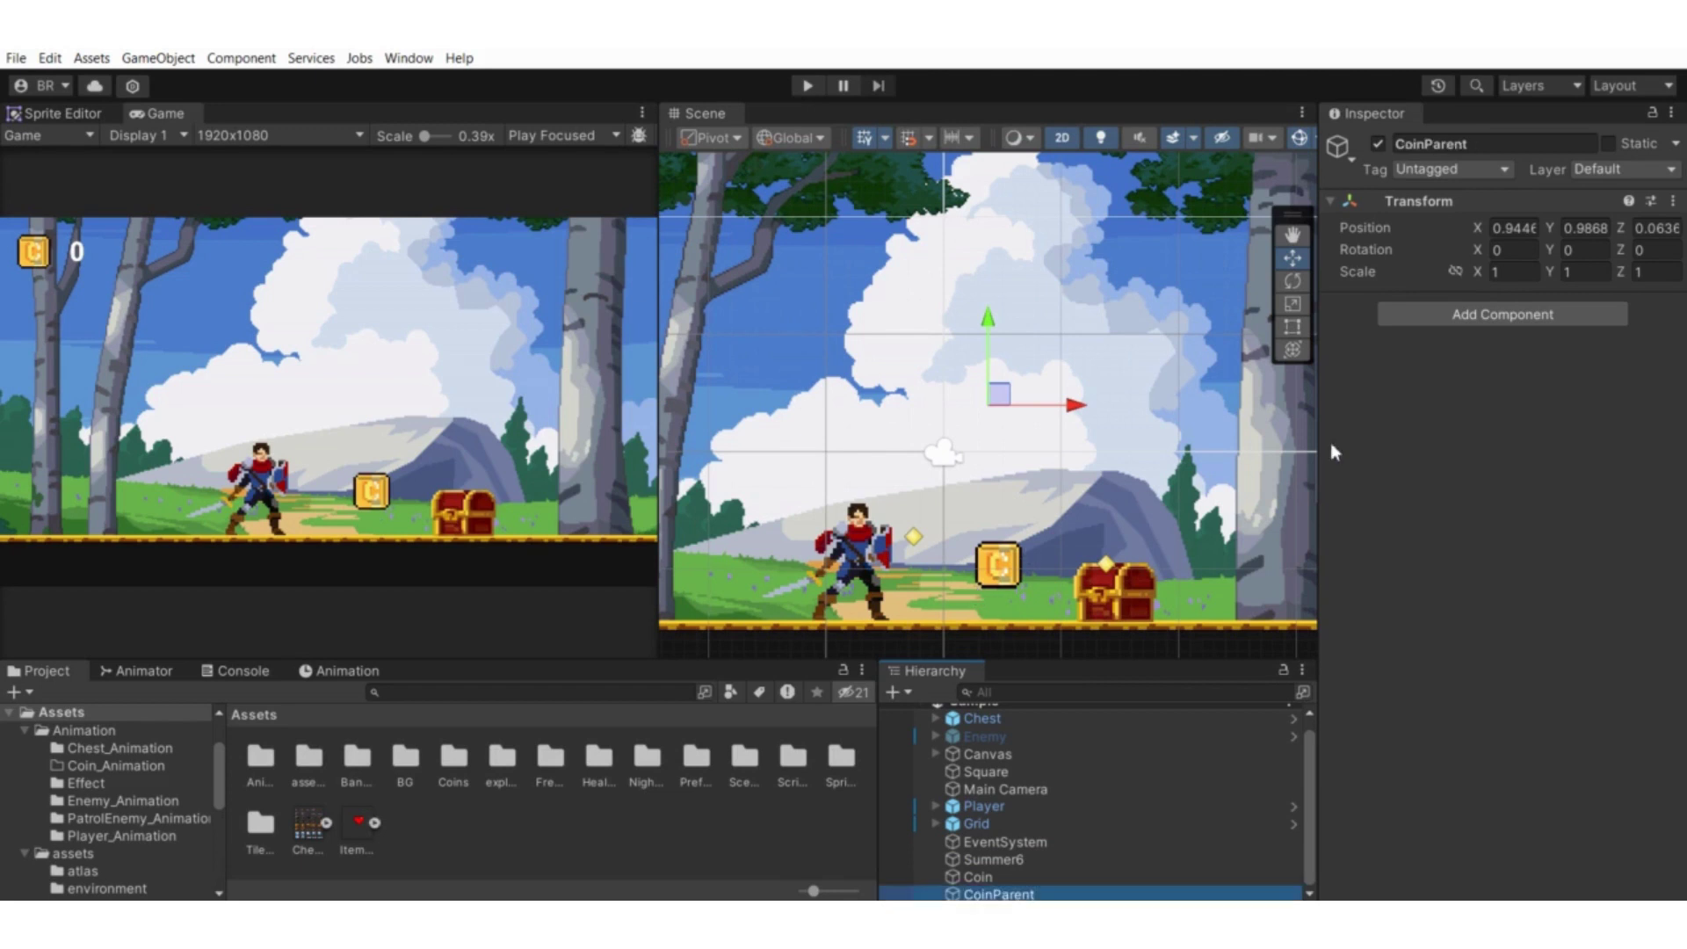
pyautogui.rightClick(1415, 213)
pyautogui.click(1450, 222)
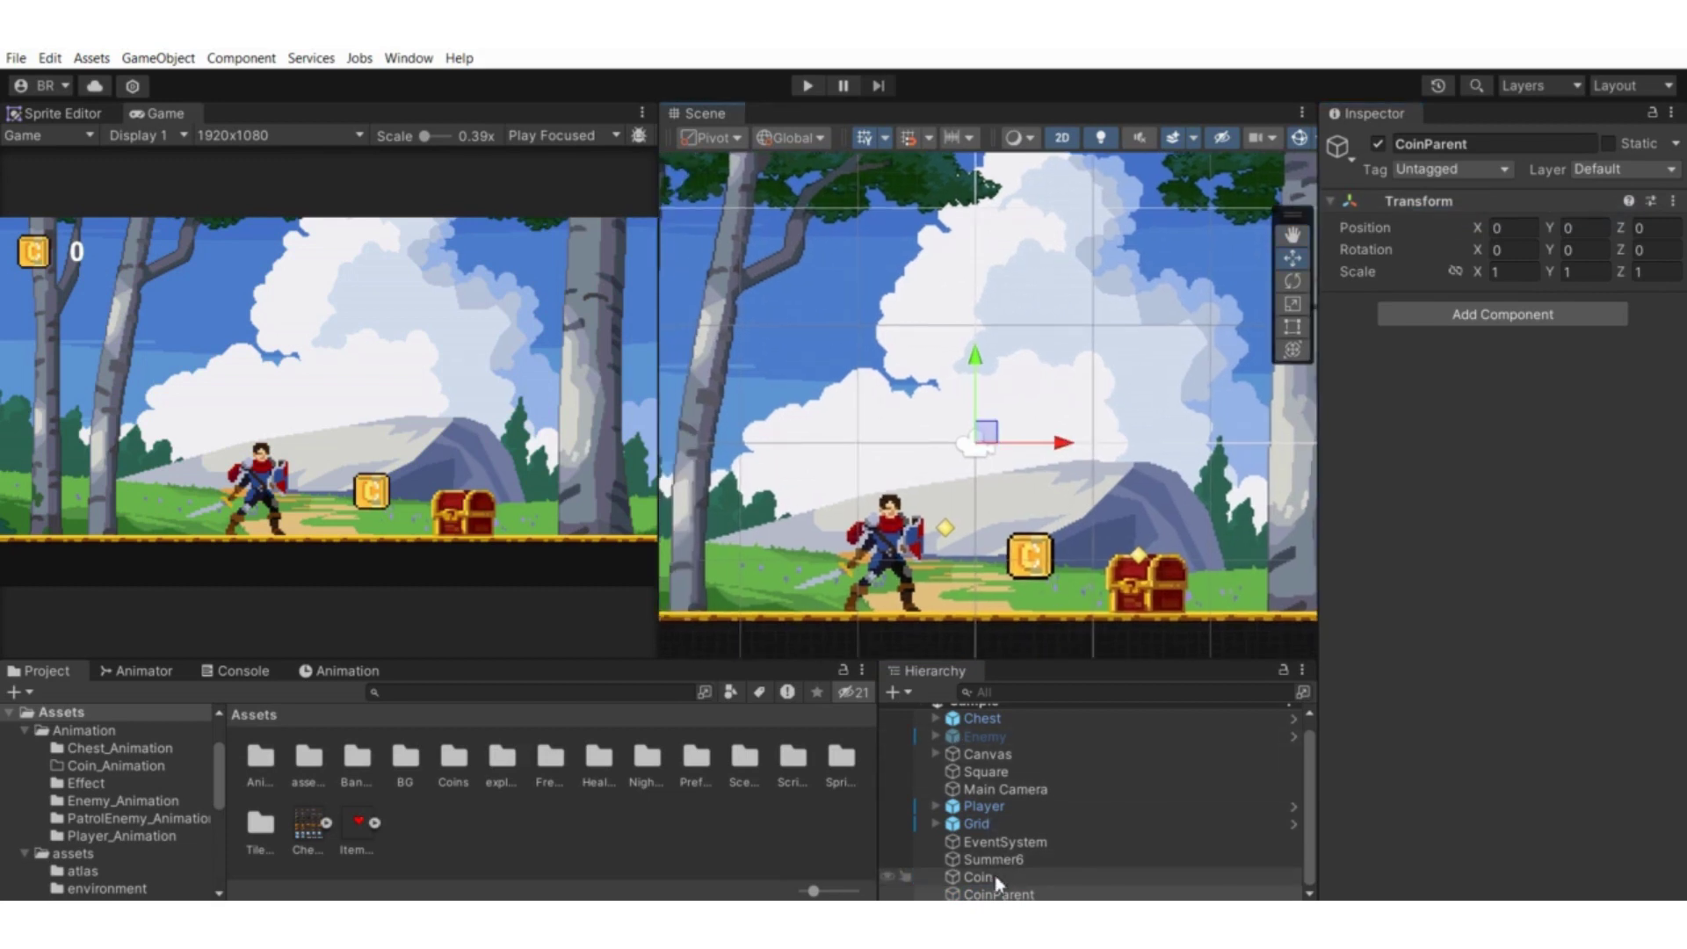
# Make Coin a child of CoinParent and move CoinParent to the top of the hierarchy
pyautogui.click(979, 881)
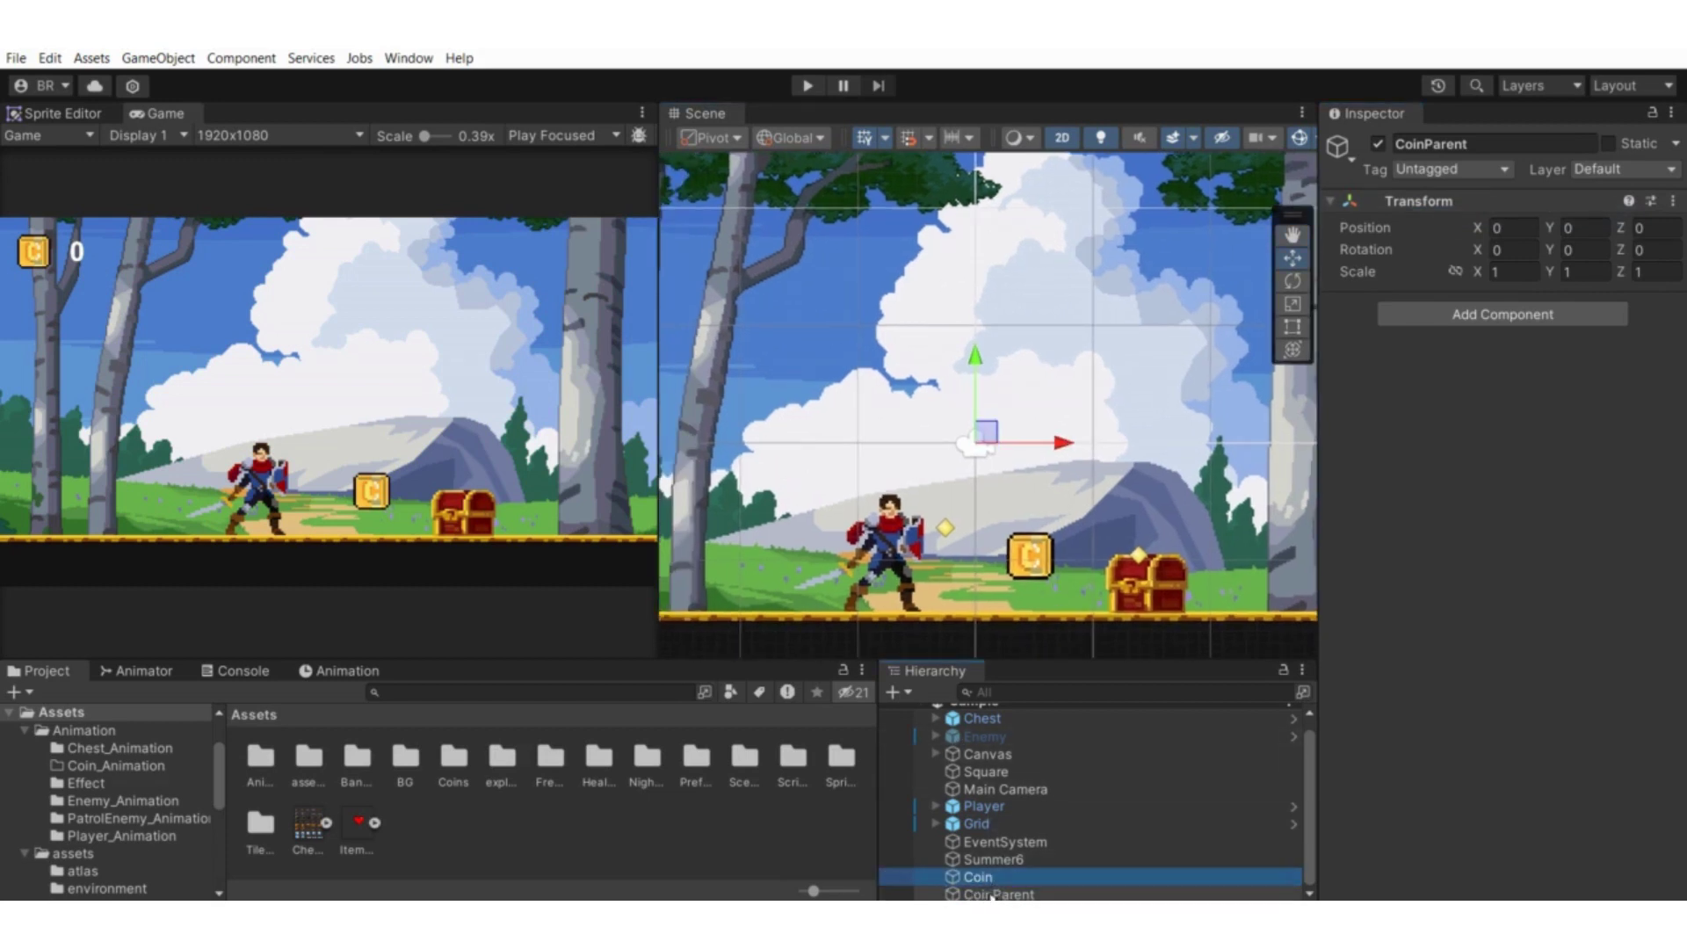
pyautogui.moveTo(978, 877); pyautogui.dragTo(992, 895)
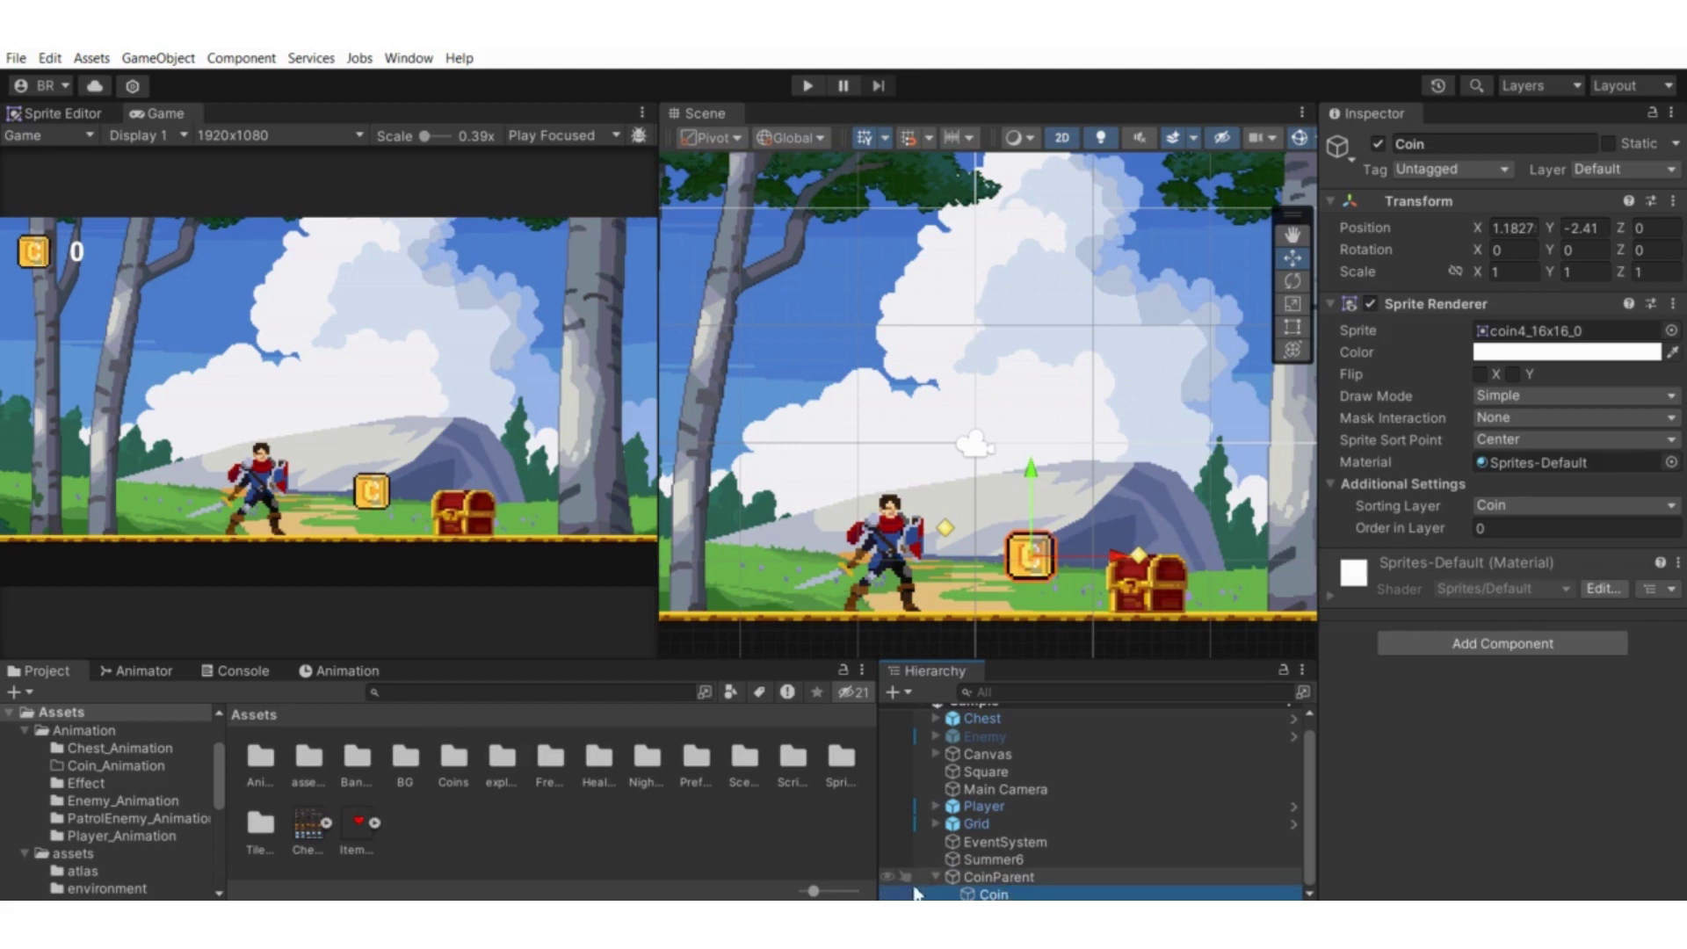
pyautogui.click(1004, 879)
pyautogui.moveTo(1008, 888); pyautogui.dragTo(991, 734)
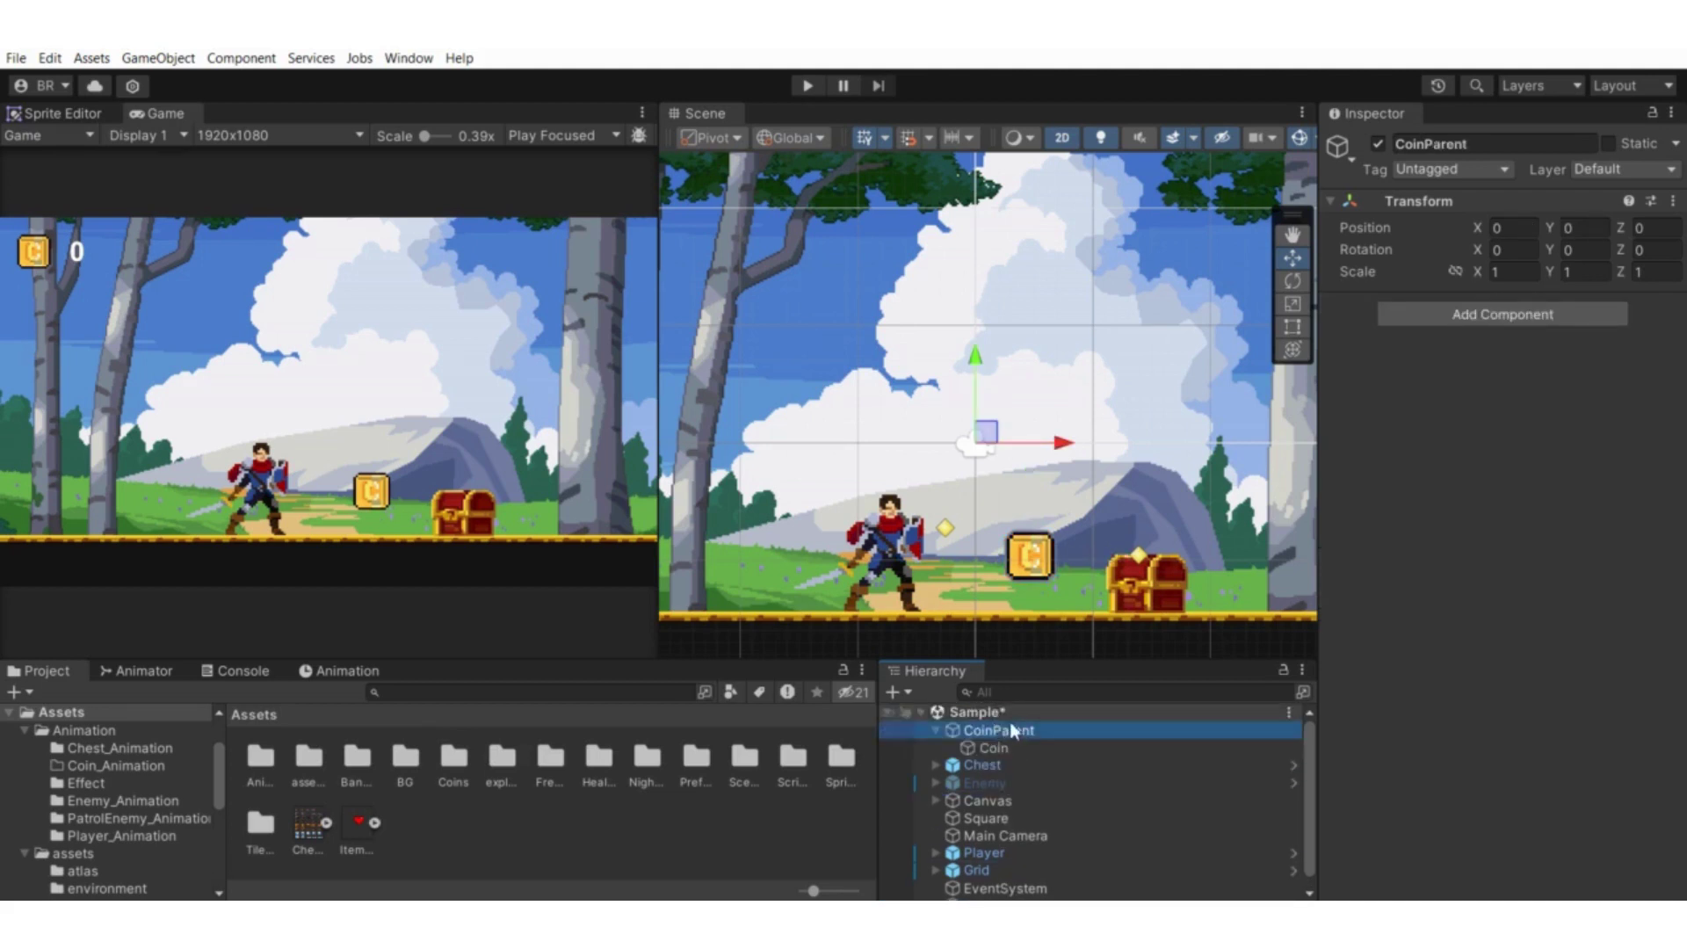
# Reset Coin's Transform so it sits at CoinParent's local origin 0, 0, 0
pyautogui.click(1022, 746)
pyautogui.click(1023, 731)
pyautogui.click(995, 748)
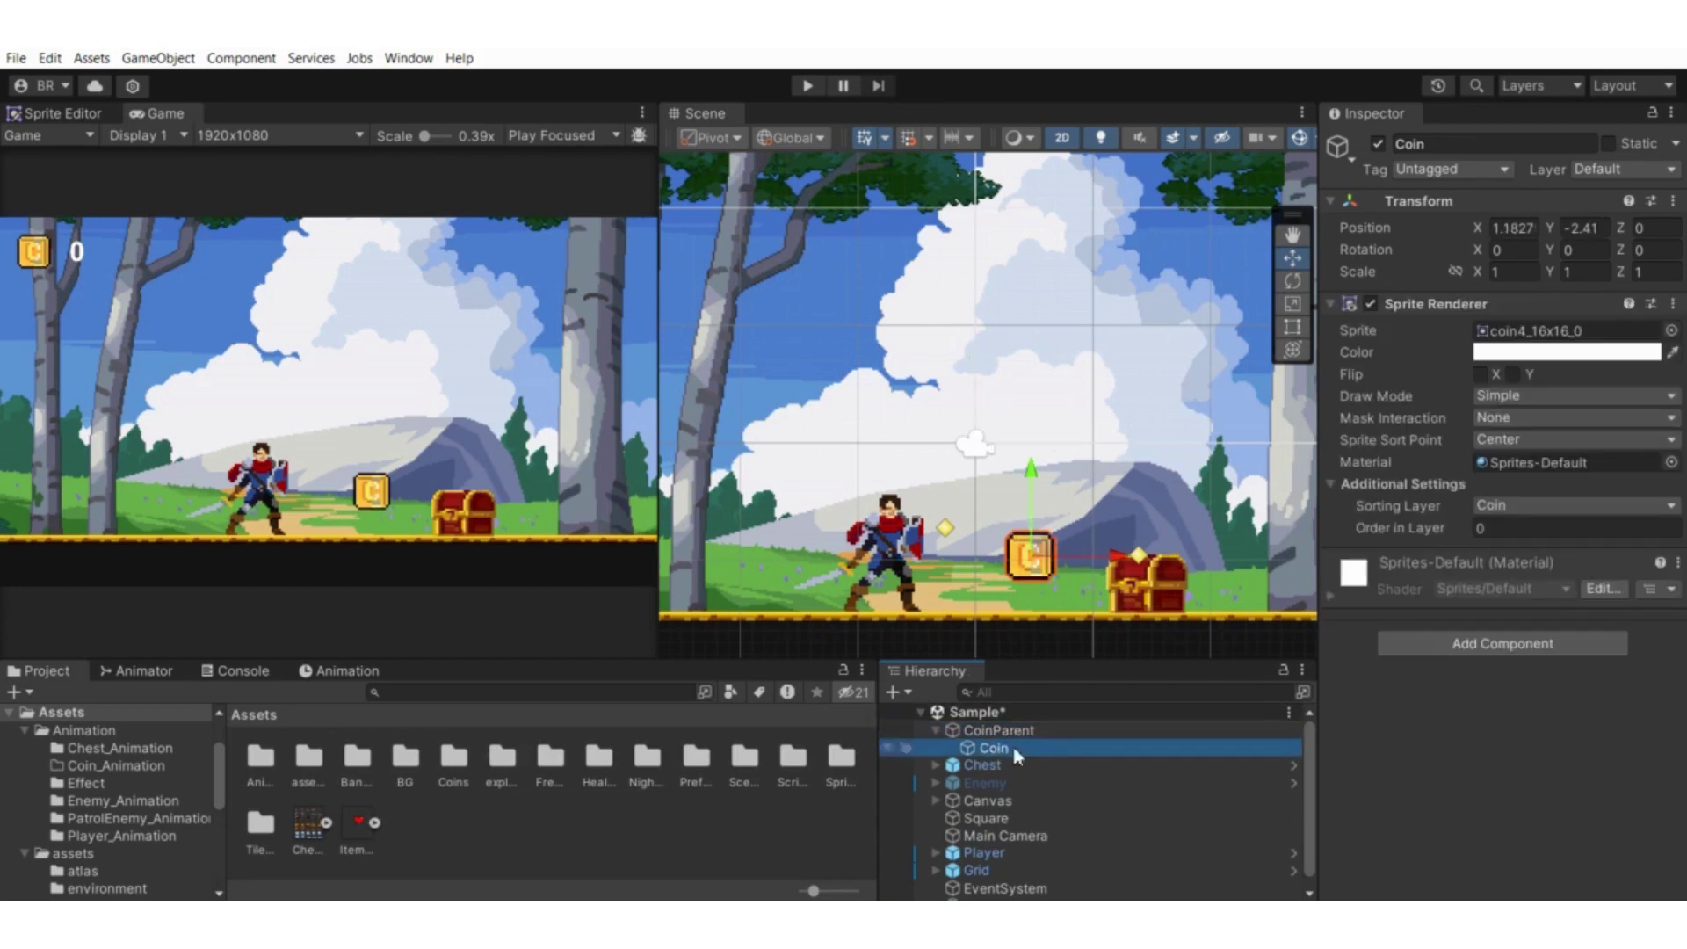
pyautogui.rightClick(1412, 211)
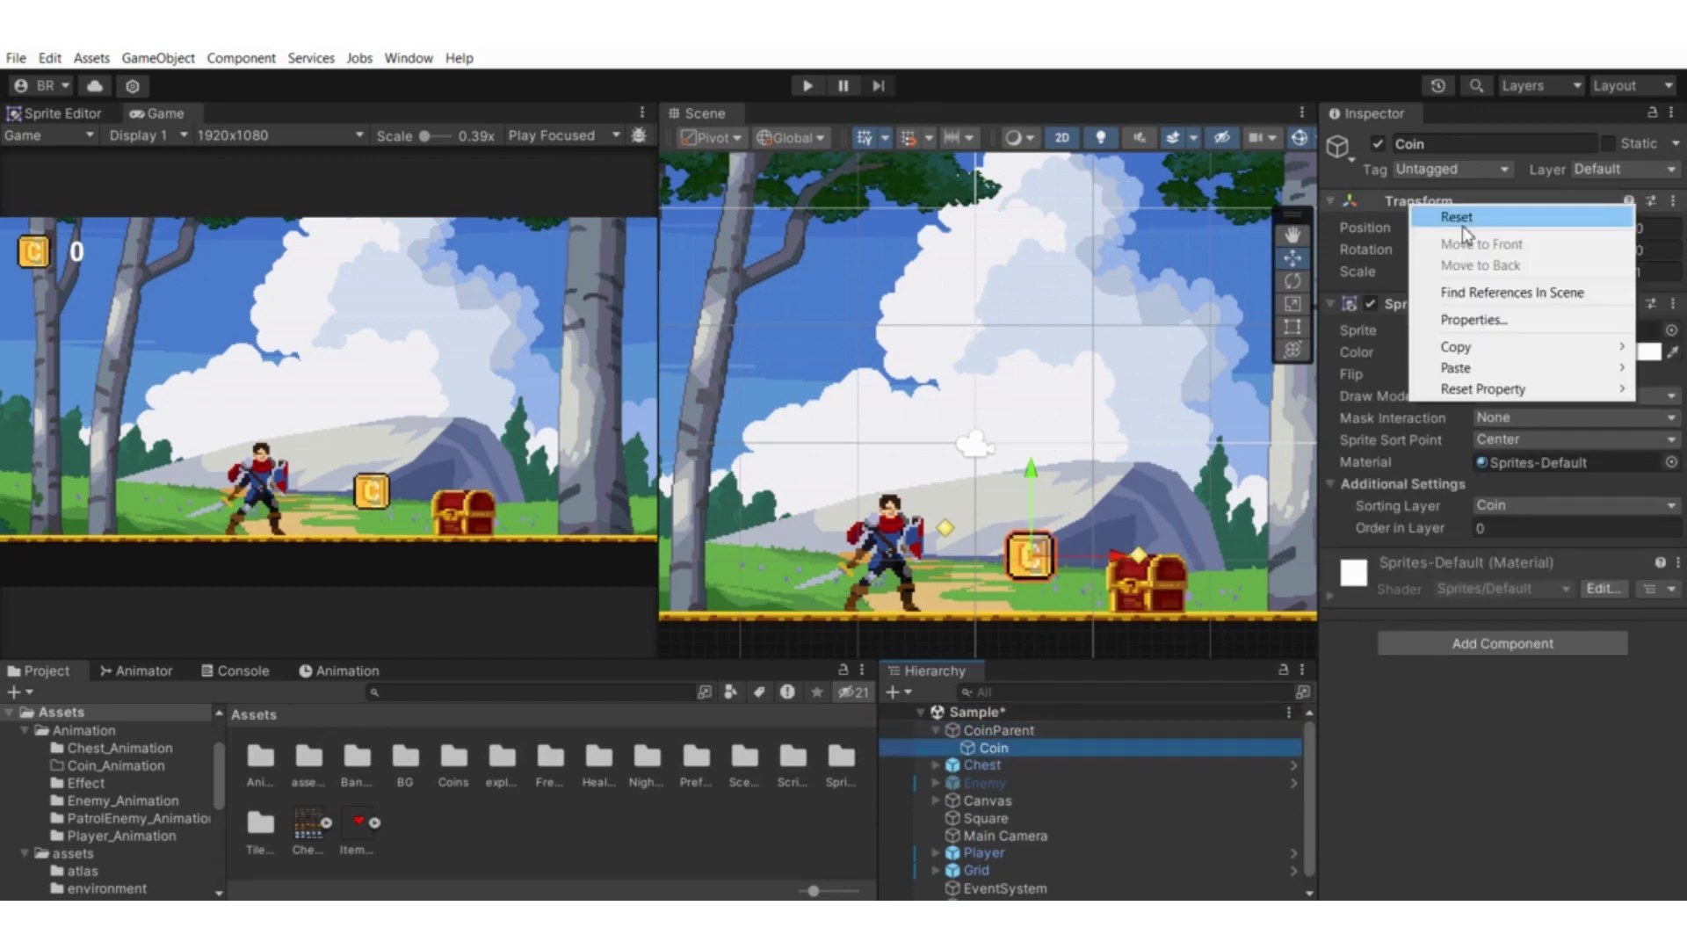
pyautogui.click(1460, 219)
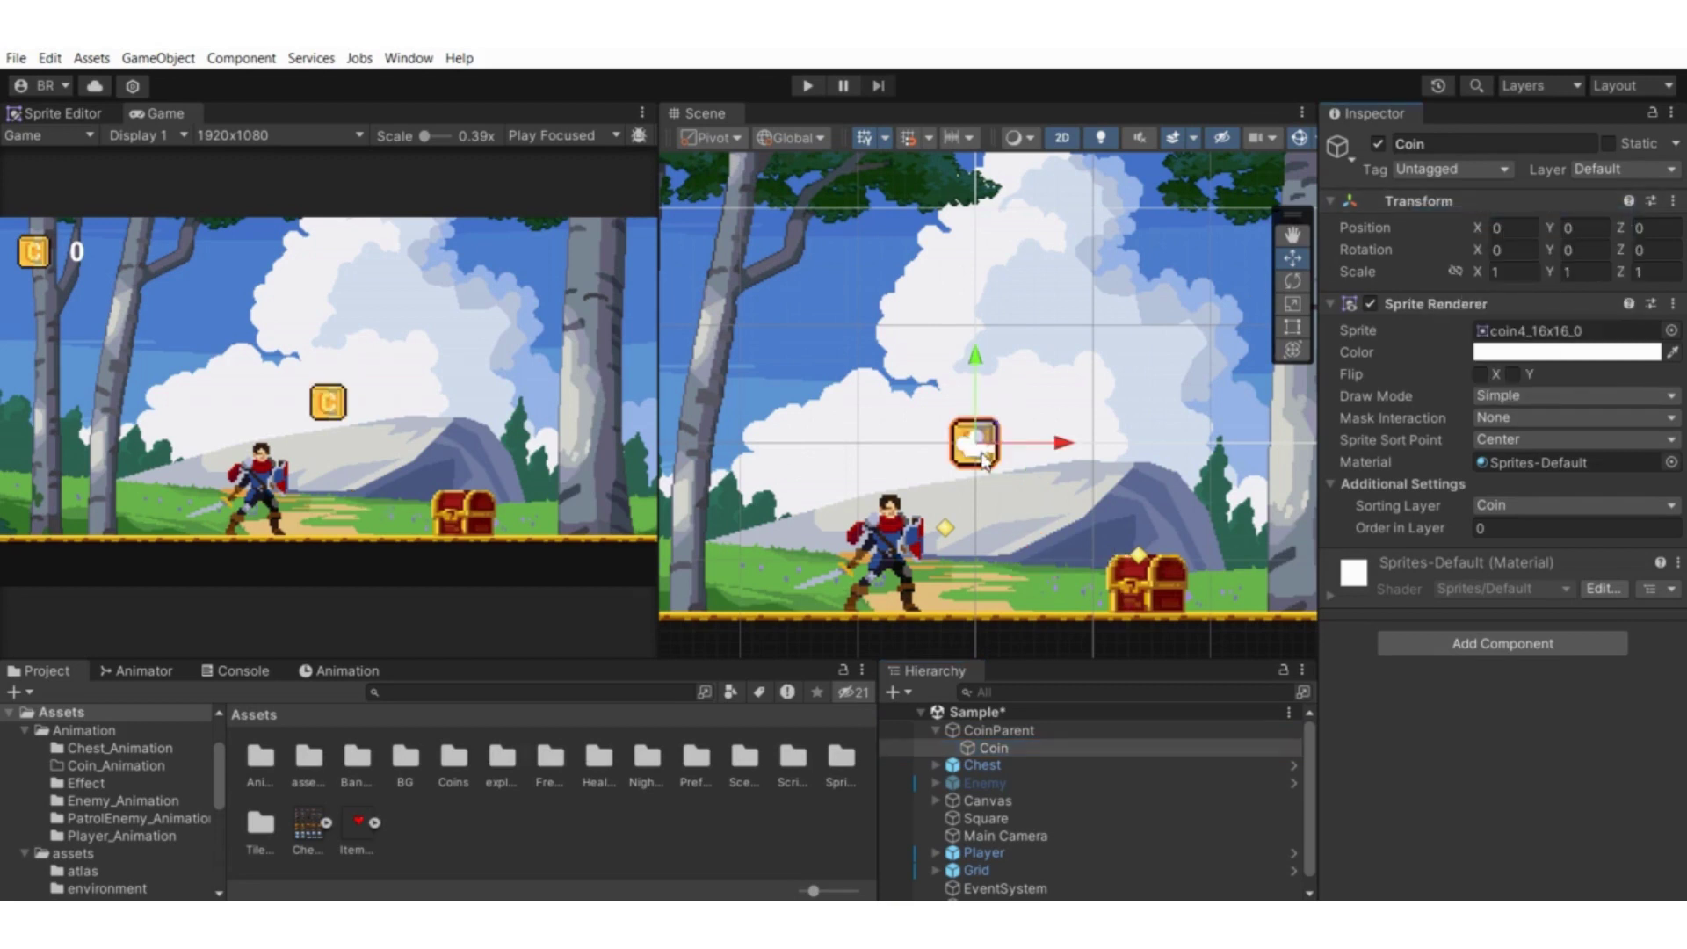
# Drag CoinParent down to Y -1.42 so the coin sits beside the knight
pyautogui.scroll(-1, 986, 459)
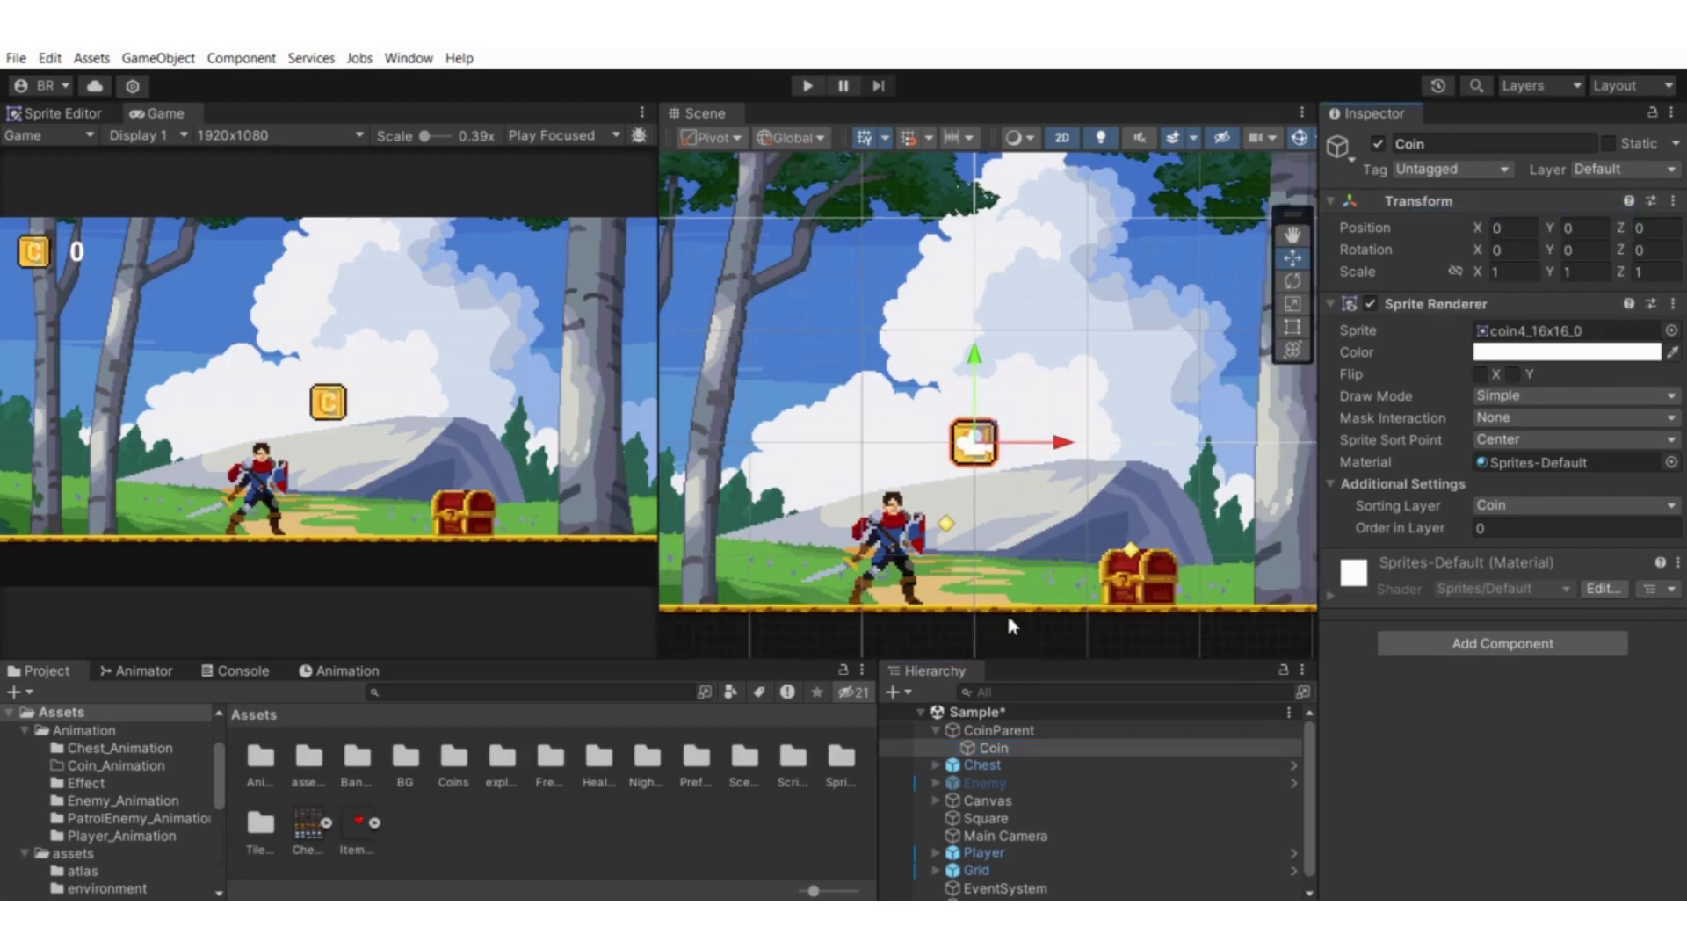
pyautogui.click(967, 730)
pyautogui.scroll(-1, 980, 386)
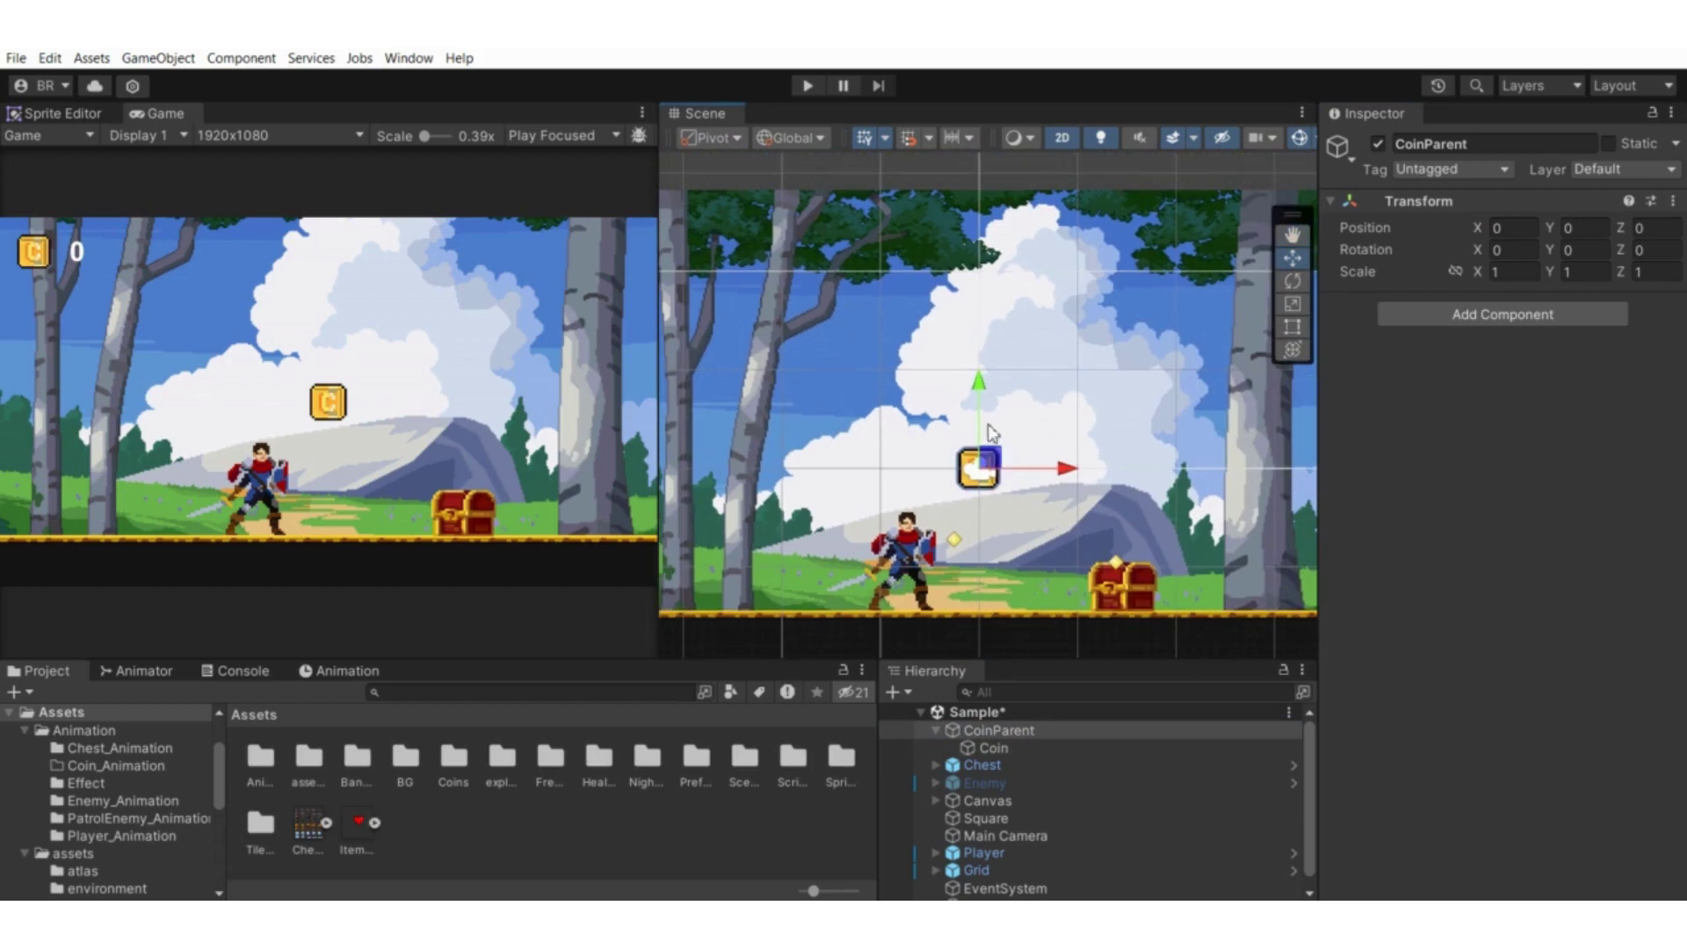
pyautogui.moveTo(982, 390); pyautogui.dragTo(977, 442)
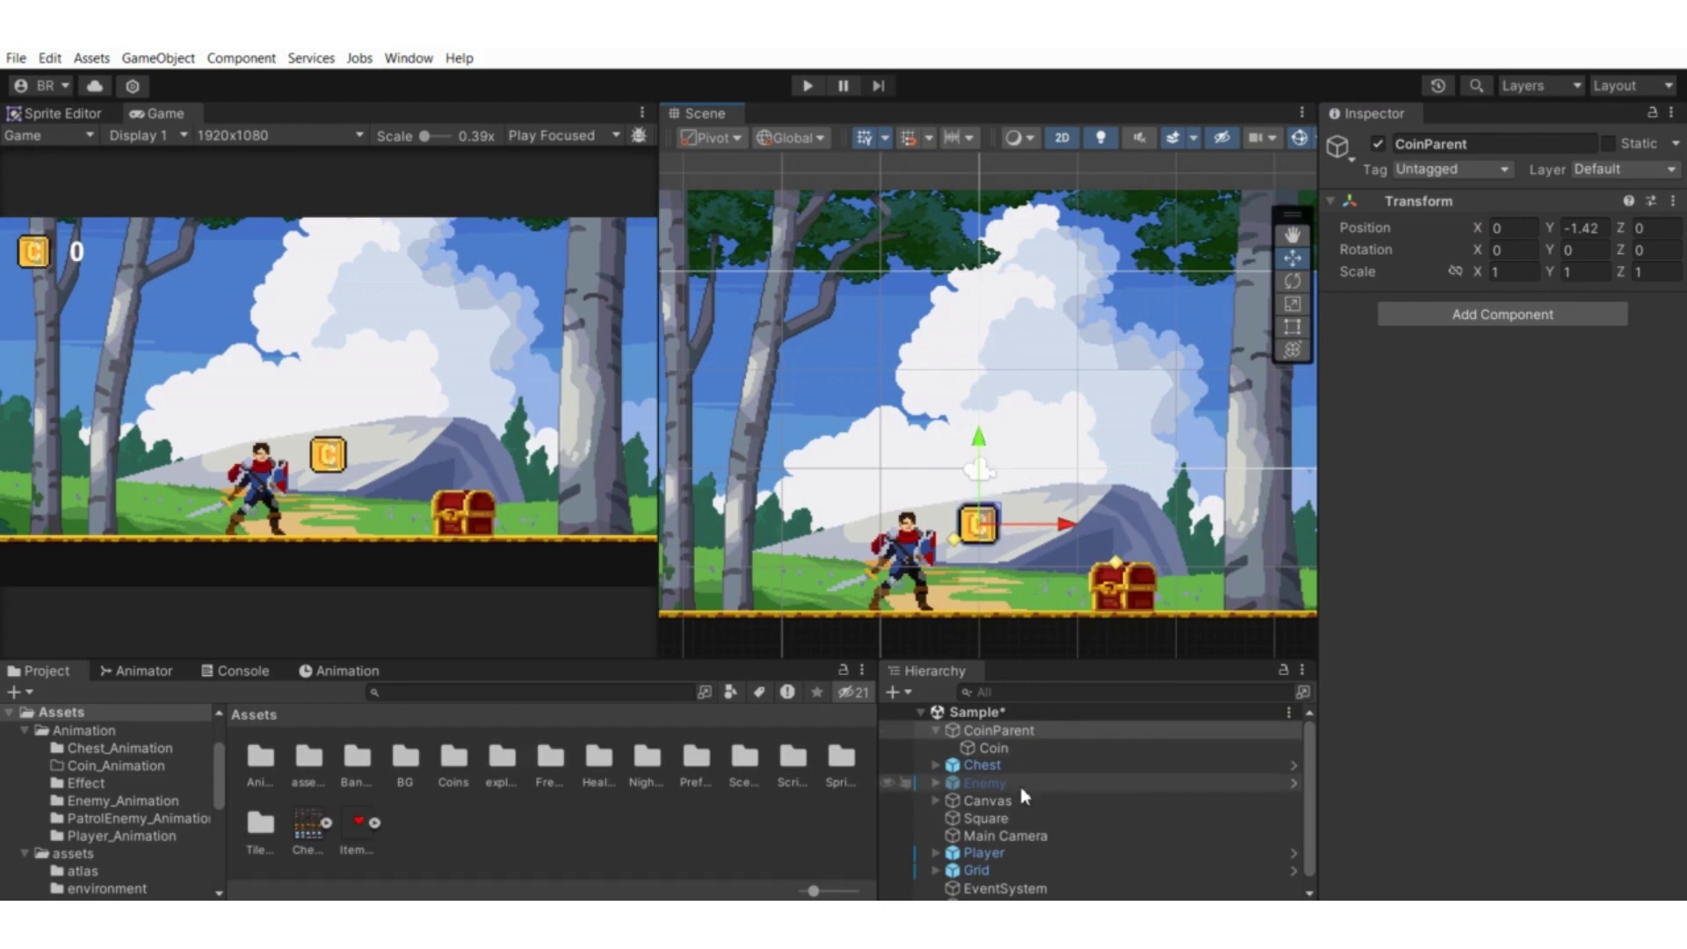
pyautogui.click(990, 744)
pyautogui.click(995, 735)
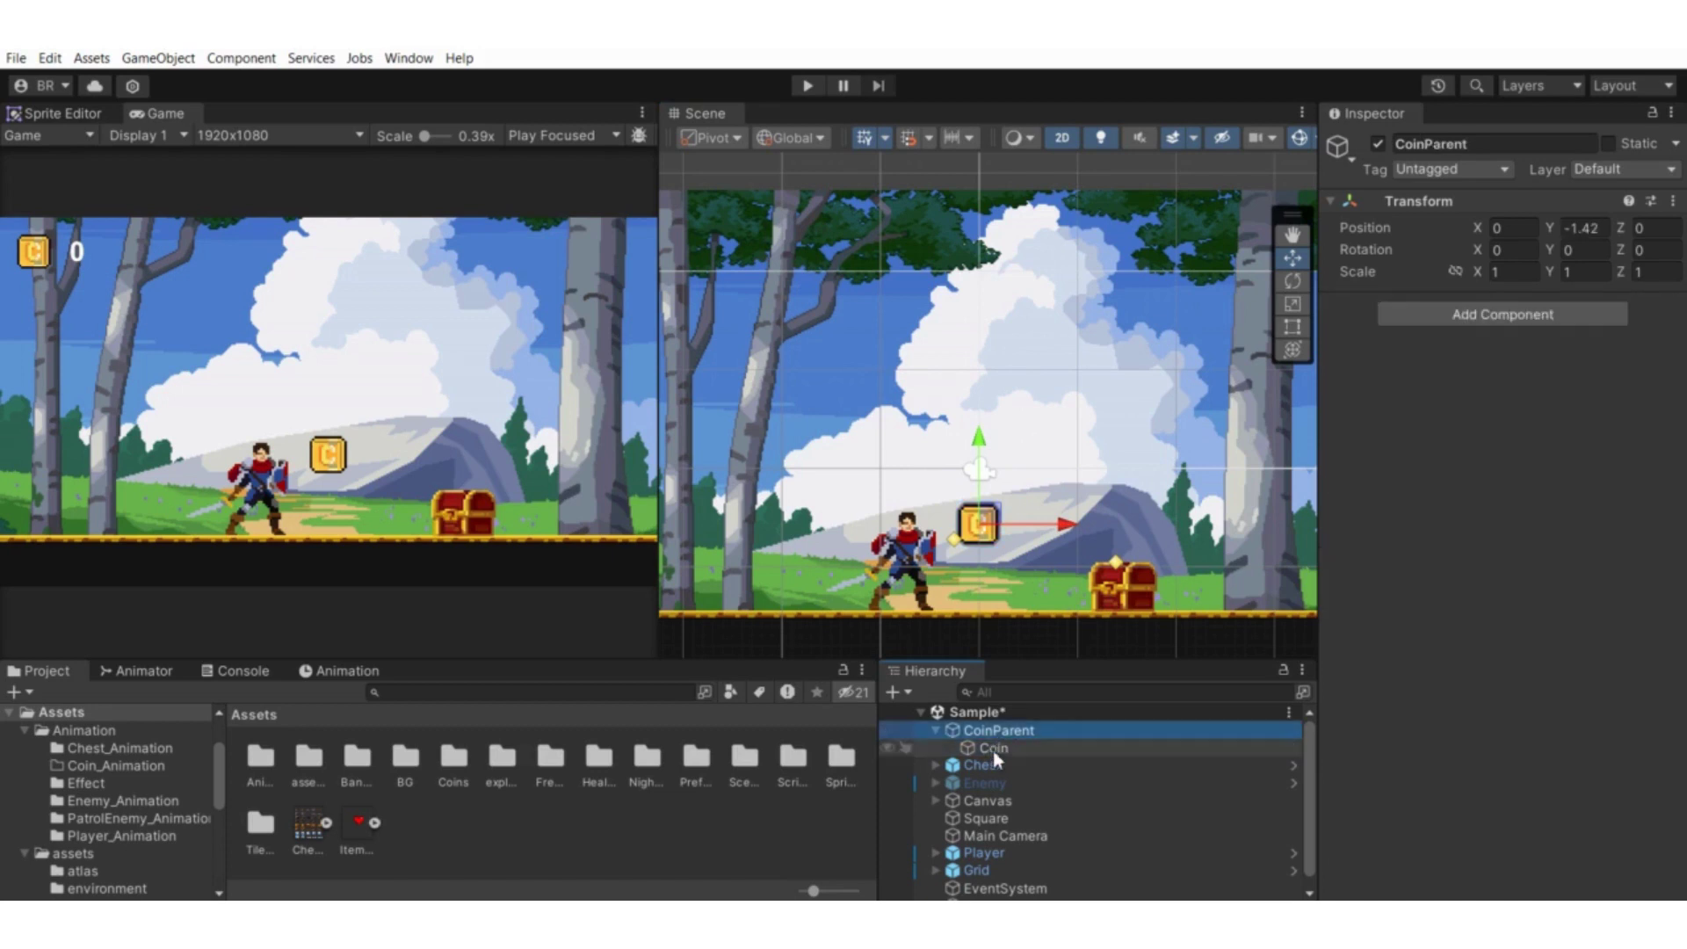
pyautogui.click(993, 749)
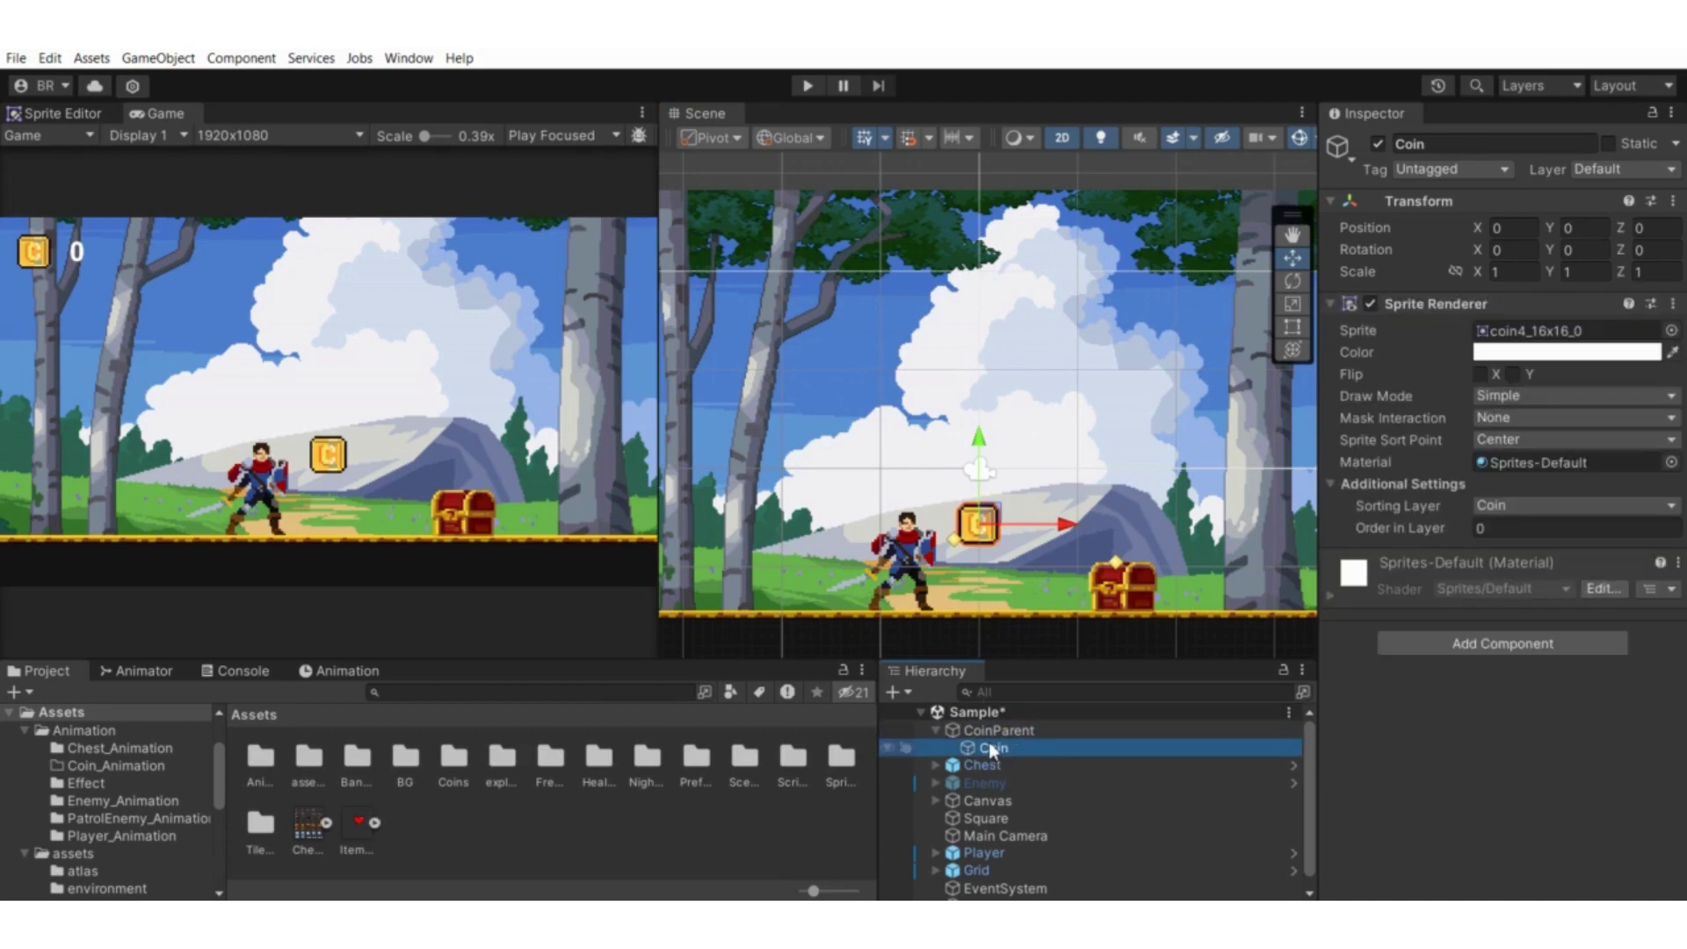
# Dock the Animation window beneath the Scene view
pyautogui.moveTo(366, 672); pyautogui.dragTo(893, 567)
pyautogui.scroll(-3, 1057, 252)
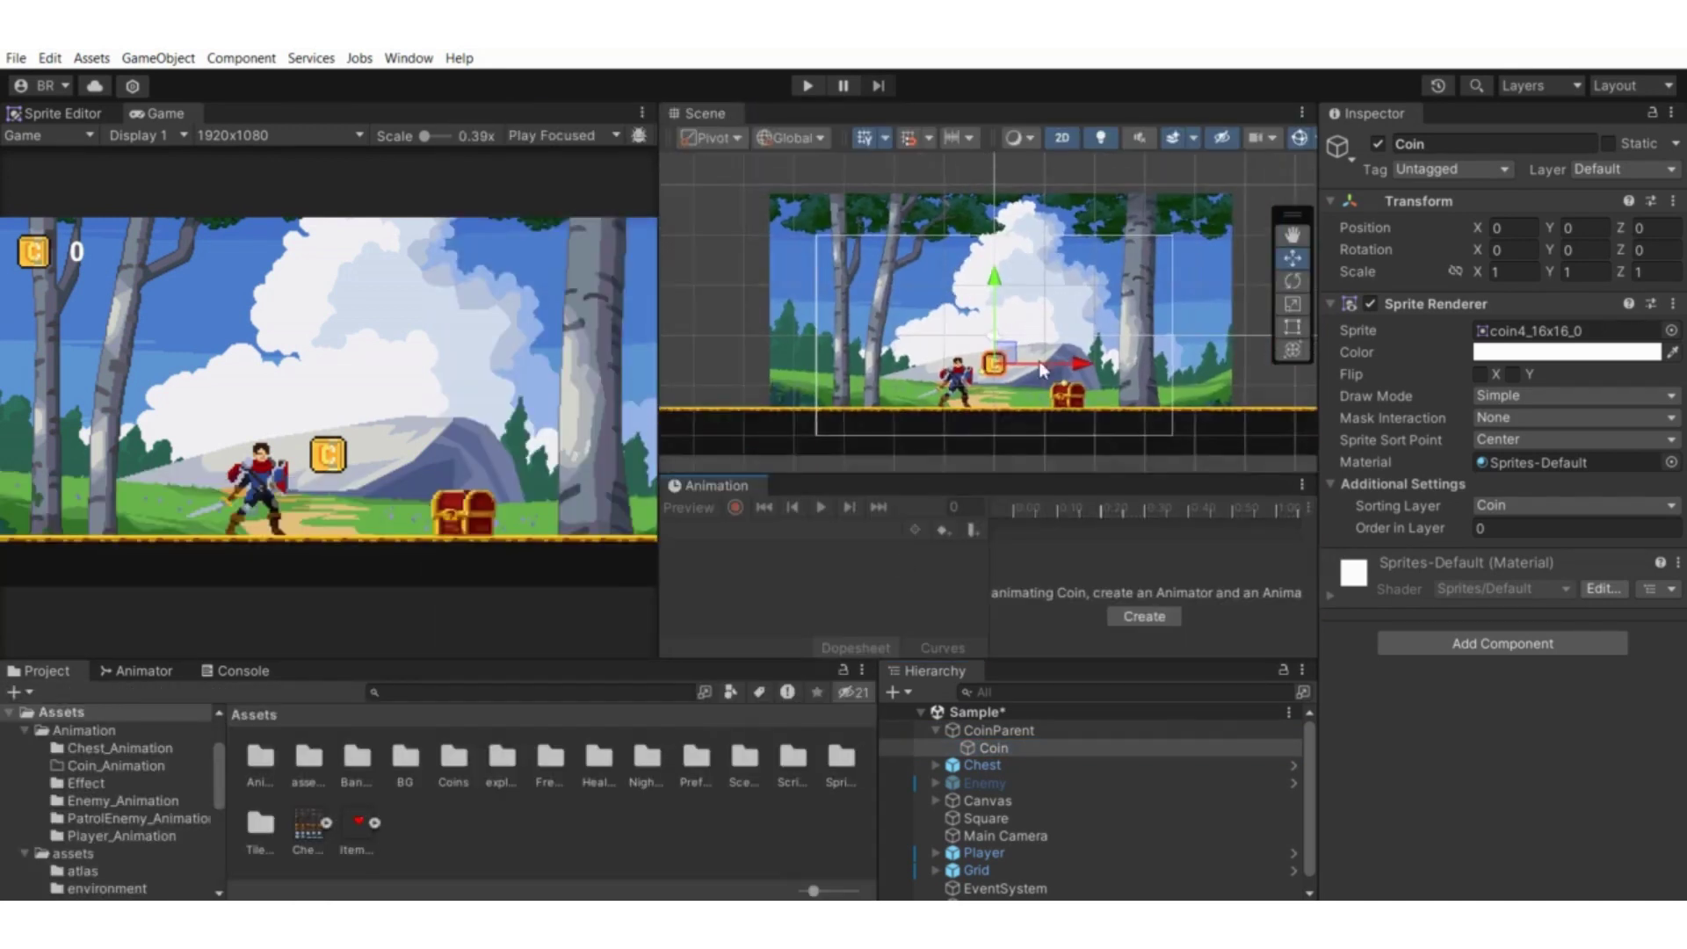
pyautogui.scroll(2, 106, 757)
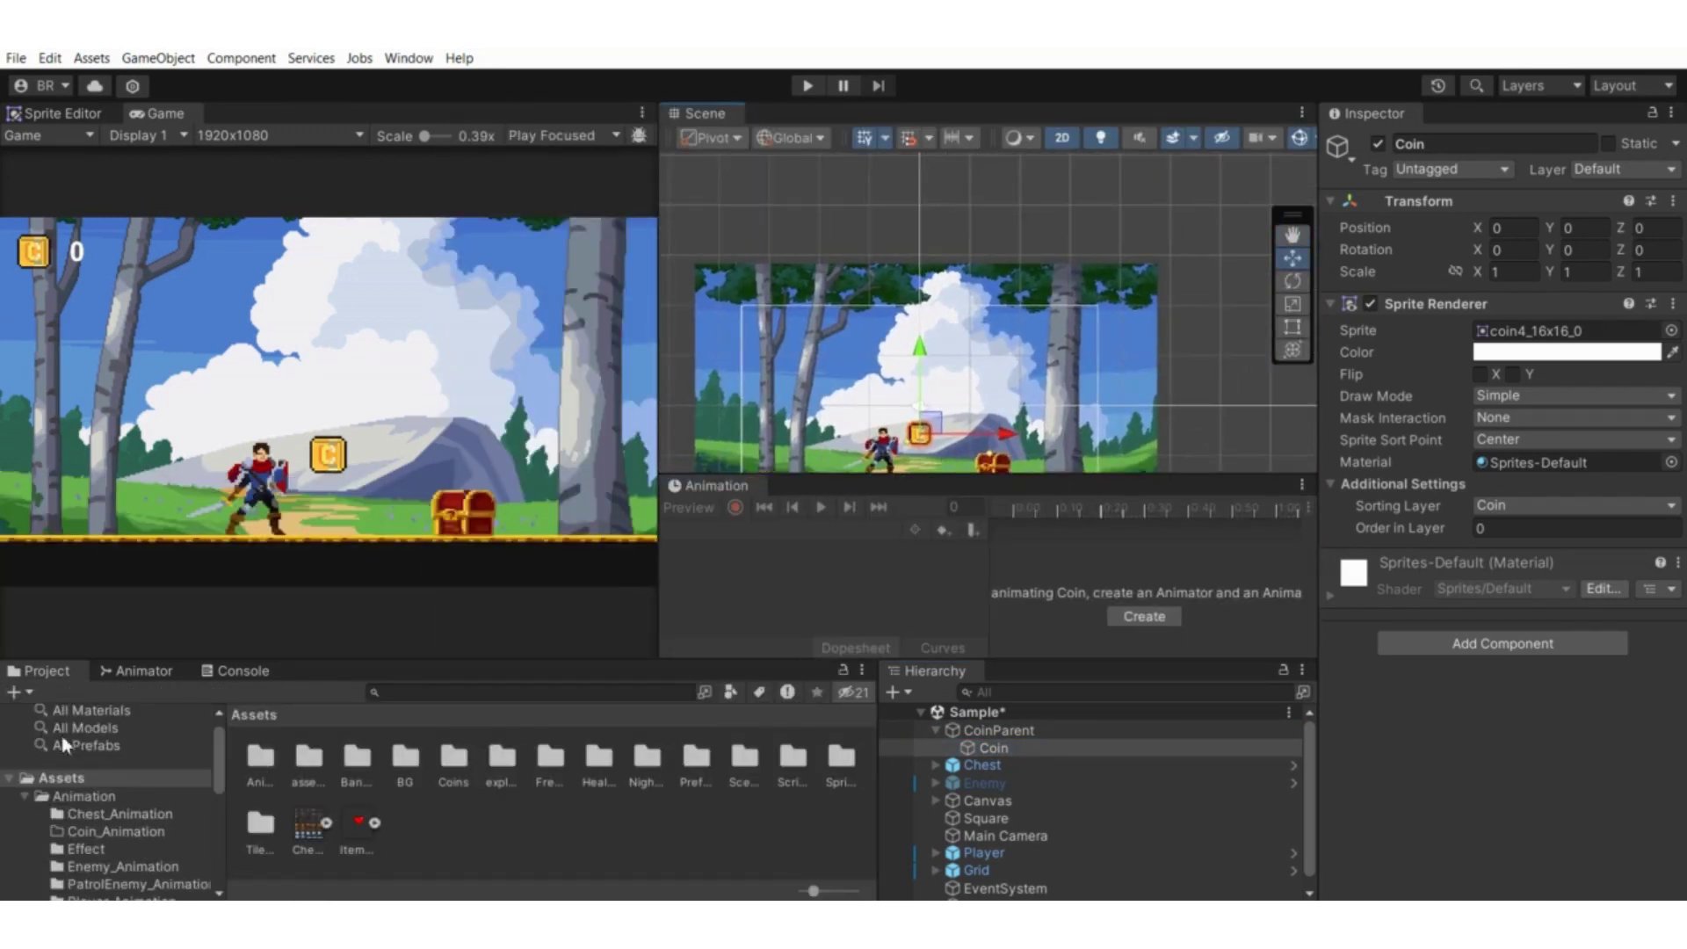
# Browse the Project panel to the empty Assets/Animation/Coin_Animation folder
pyautogui.rightClick(489, 820)
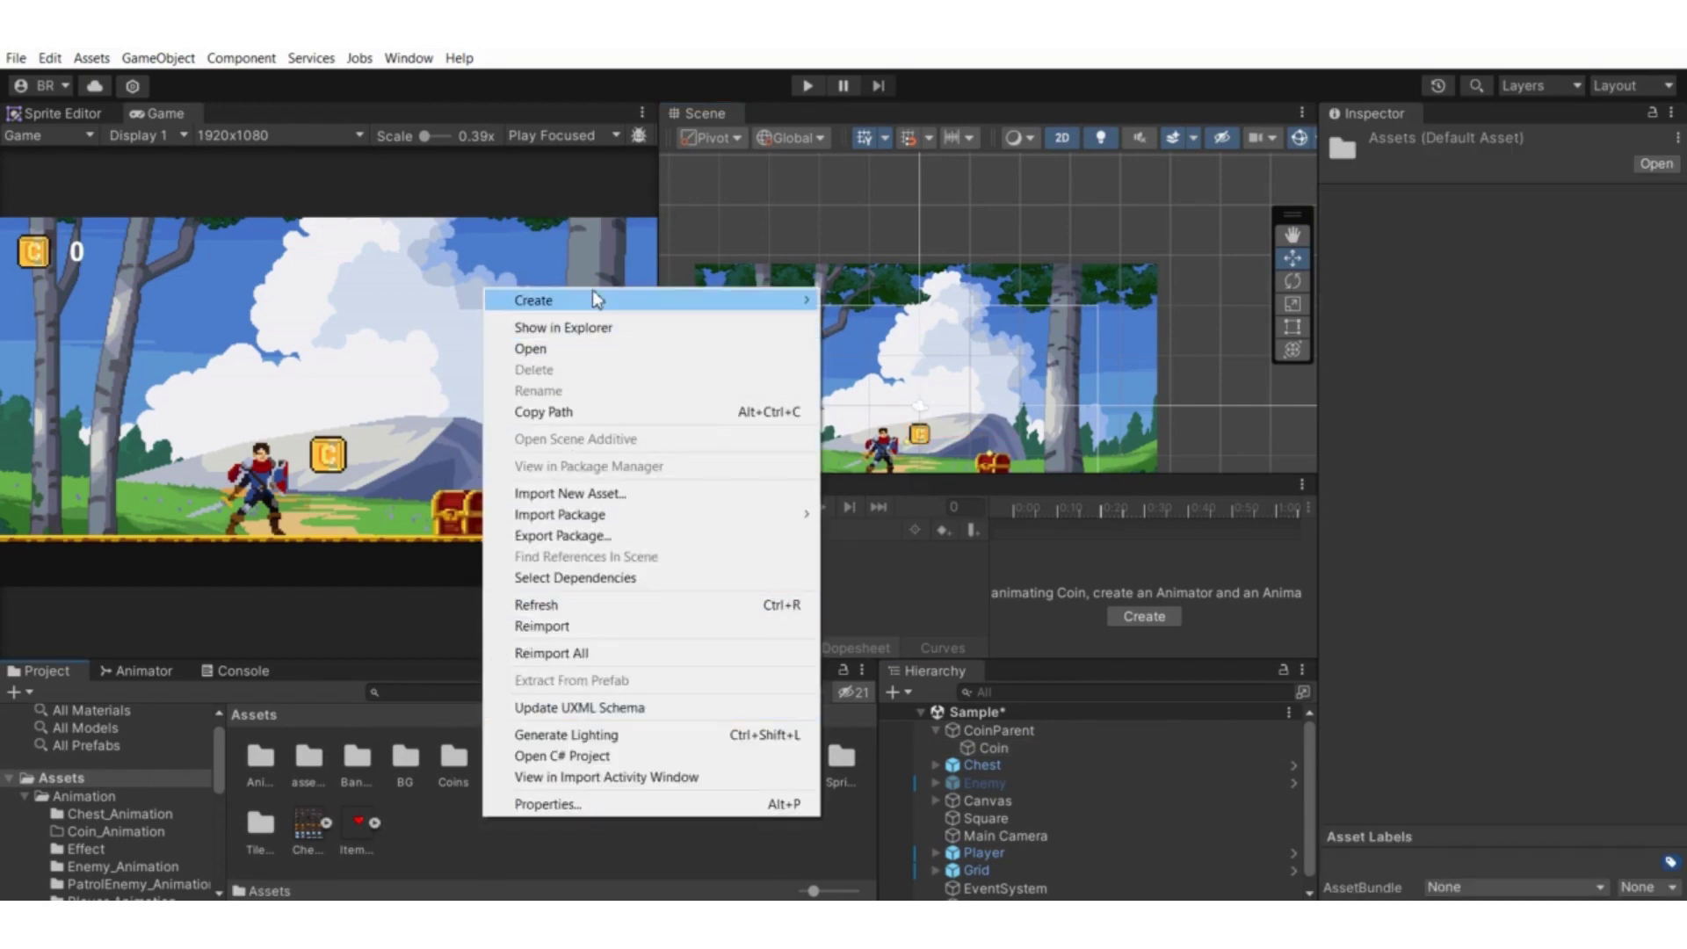
pyautogui.moveTo(591, 300)
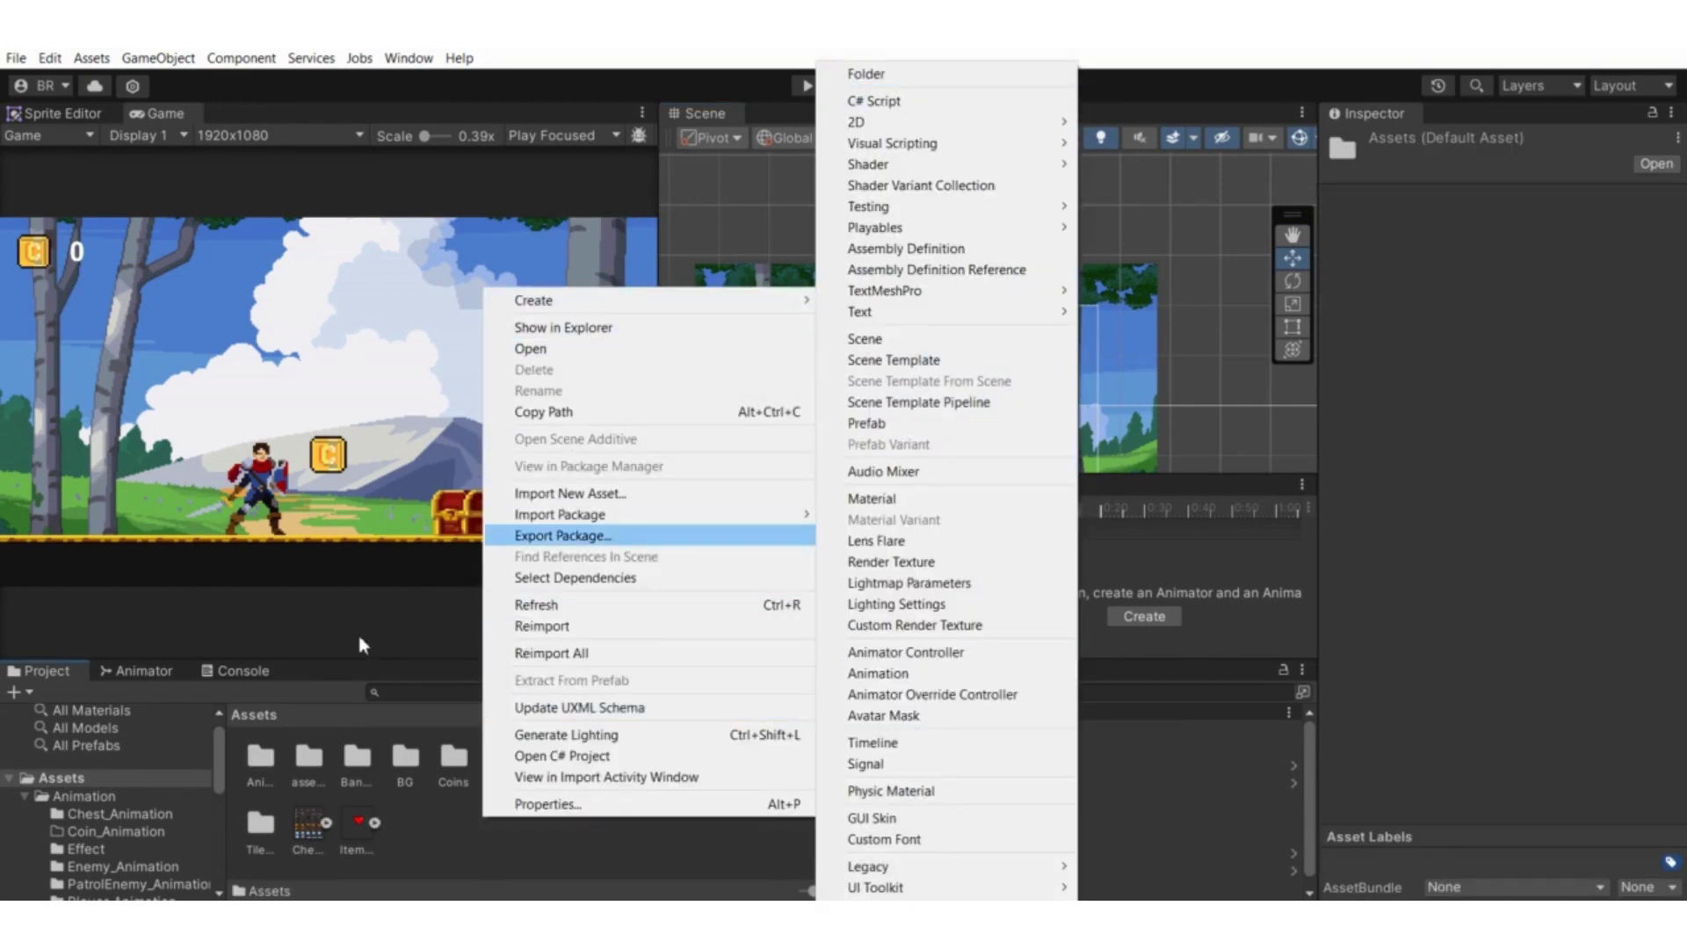
pyautogui.click(132, 802)
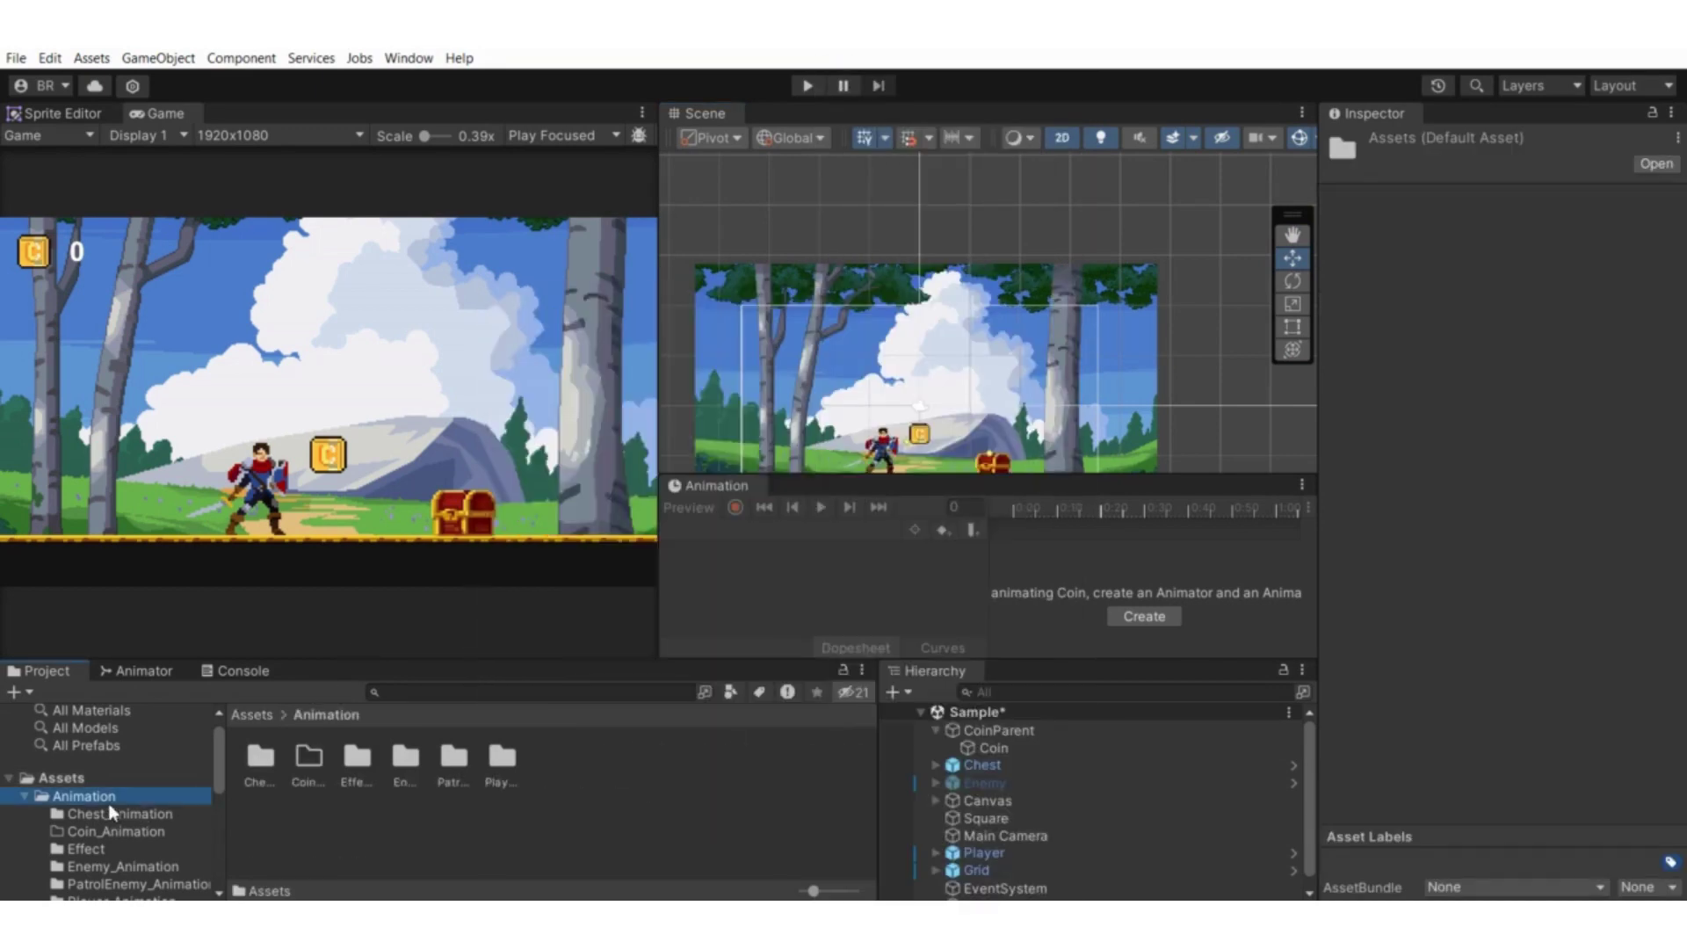
pyautogui.rightClick(292, 813)
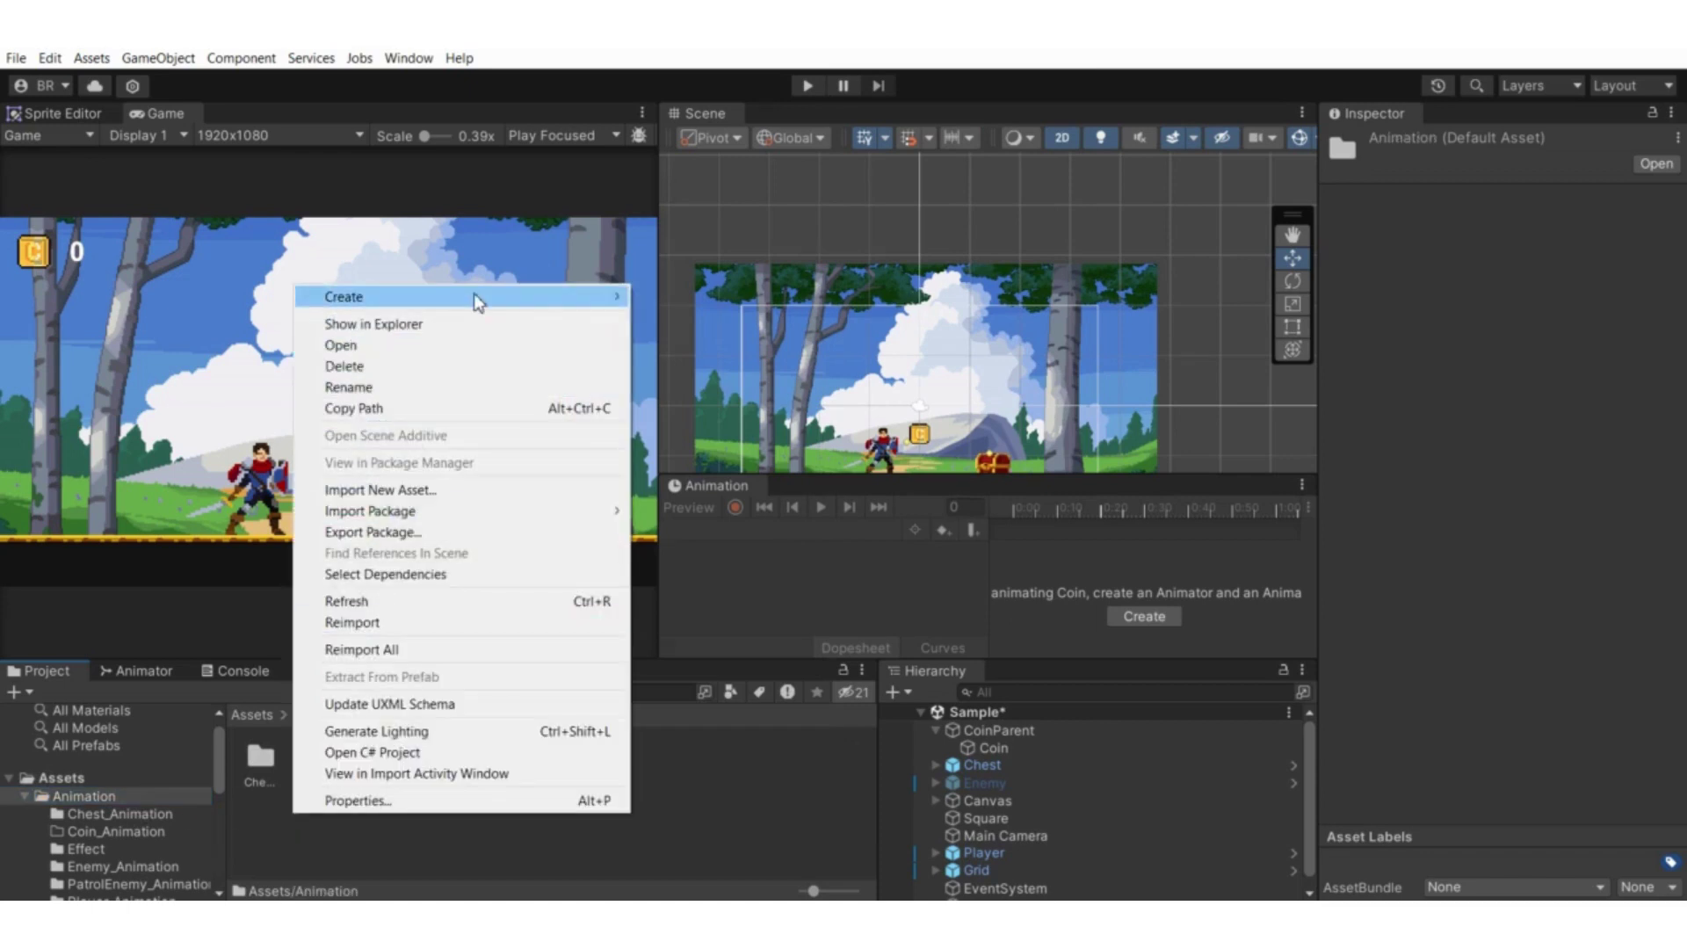
pyautogui.moveTo(473, 292)
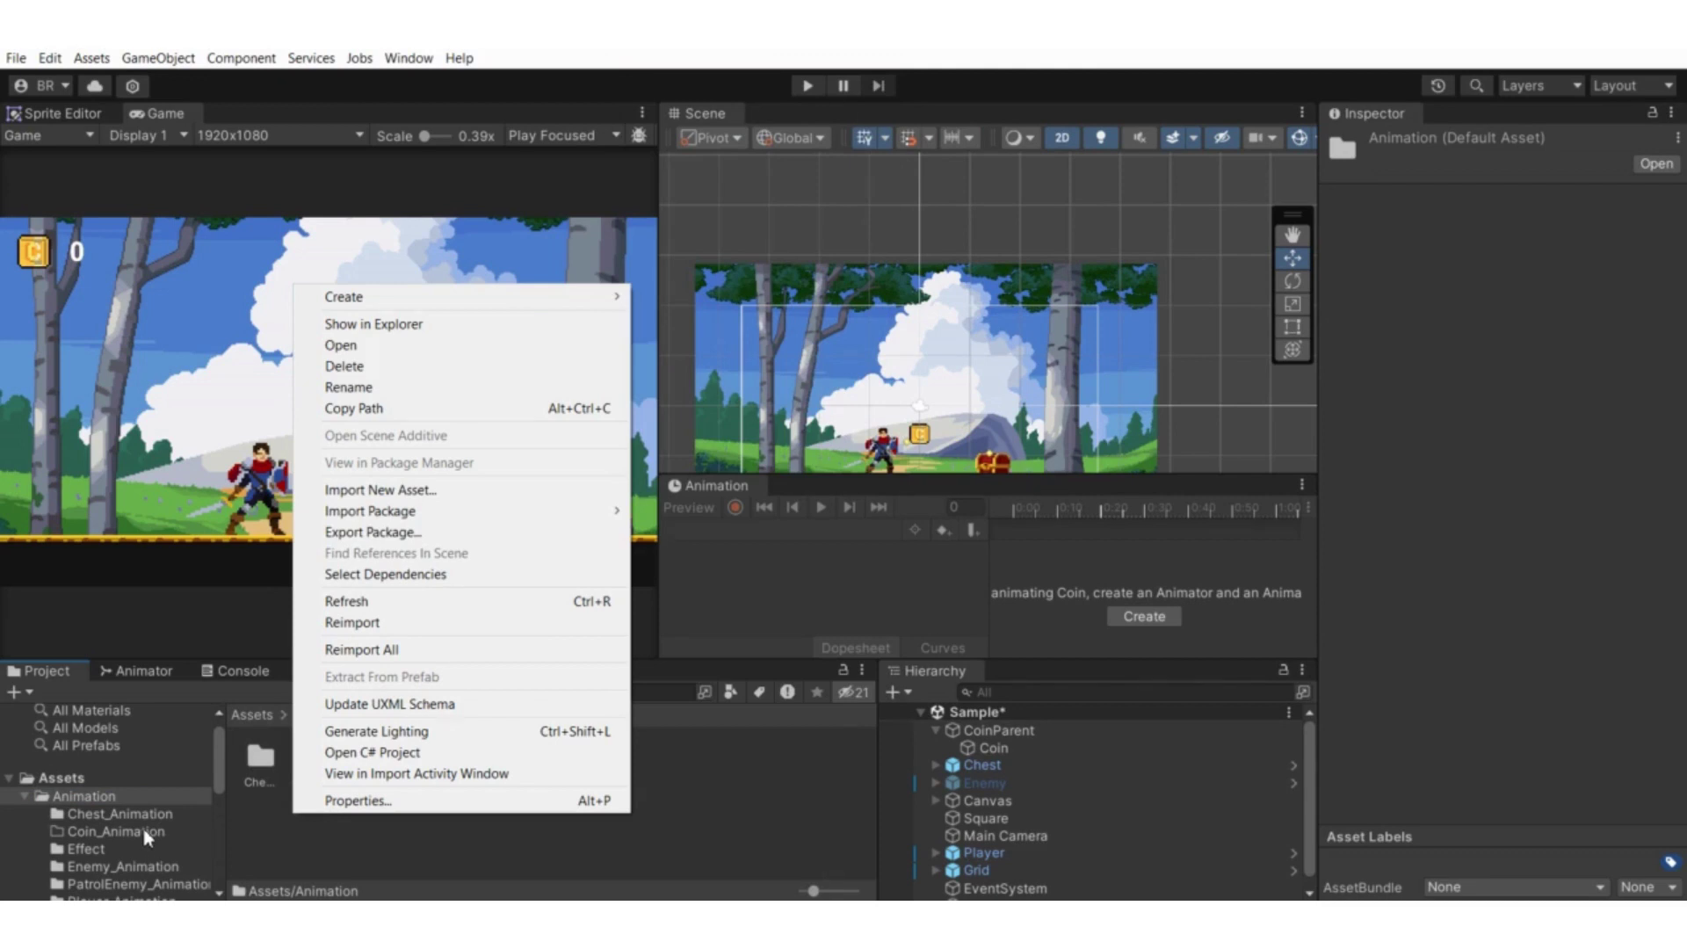
pyautogui.click(145, 831)
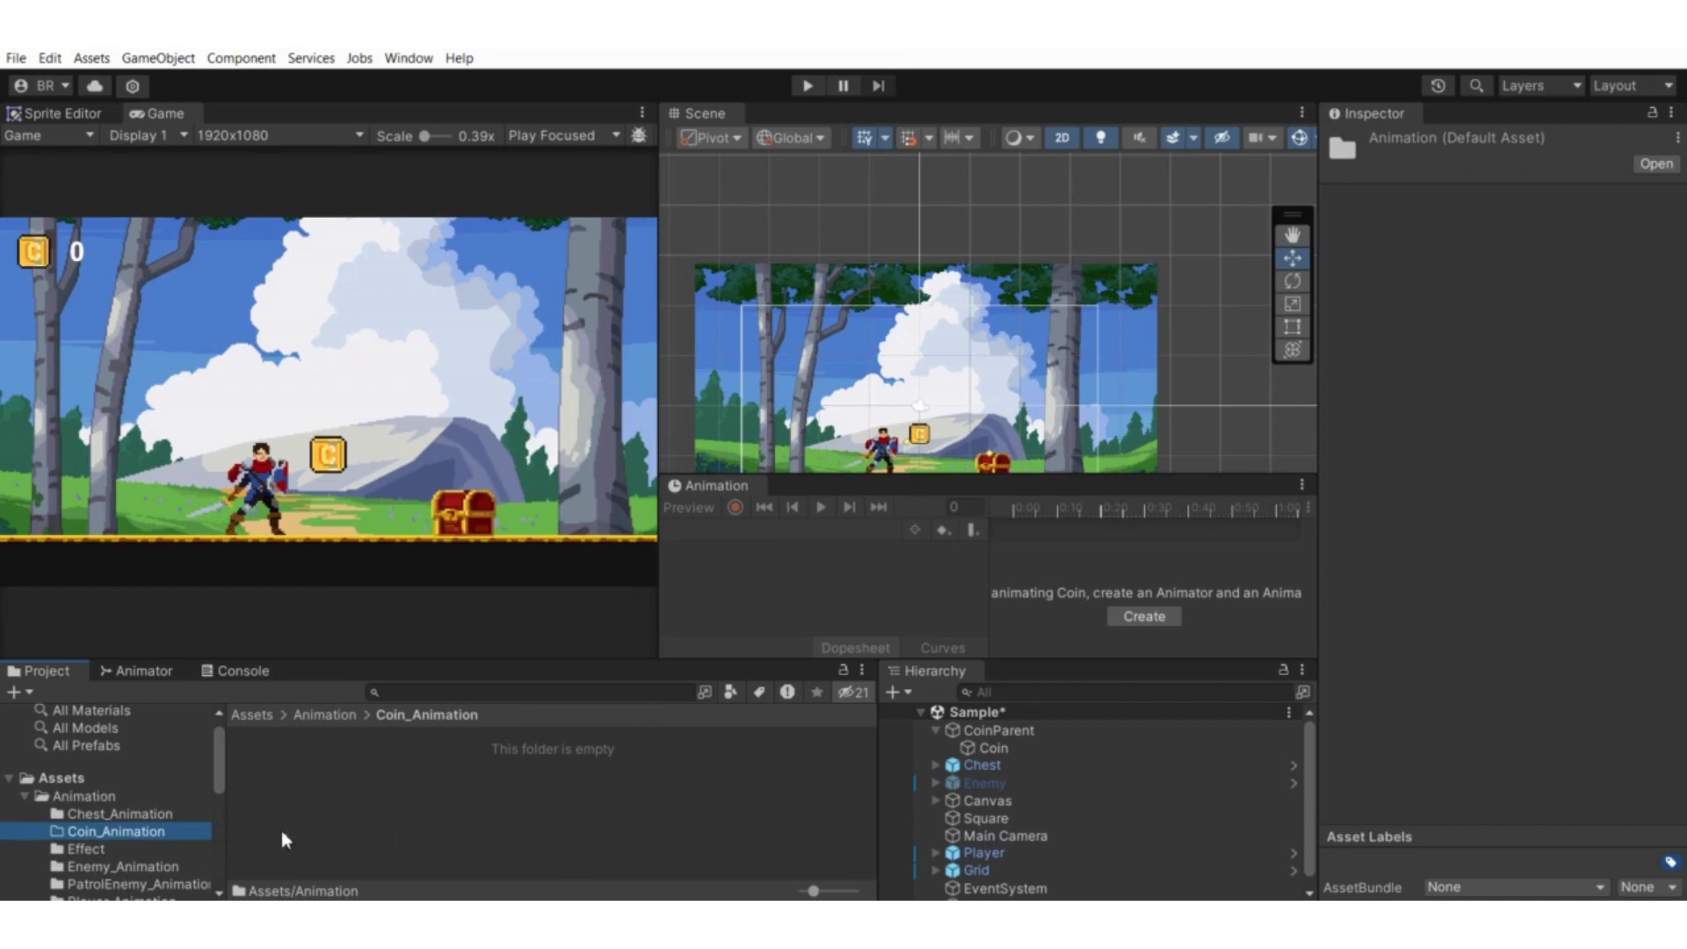
# Rename the Coin object under CoinParent to CoinChild in the Inspector
pyautogui.click(993, 748)
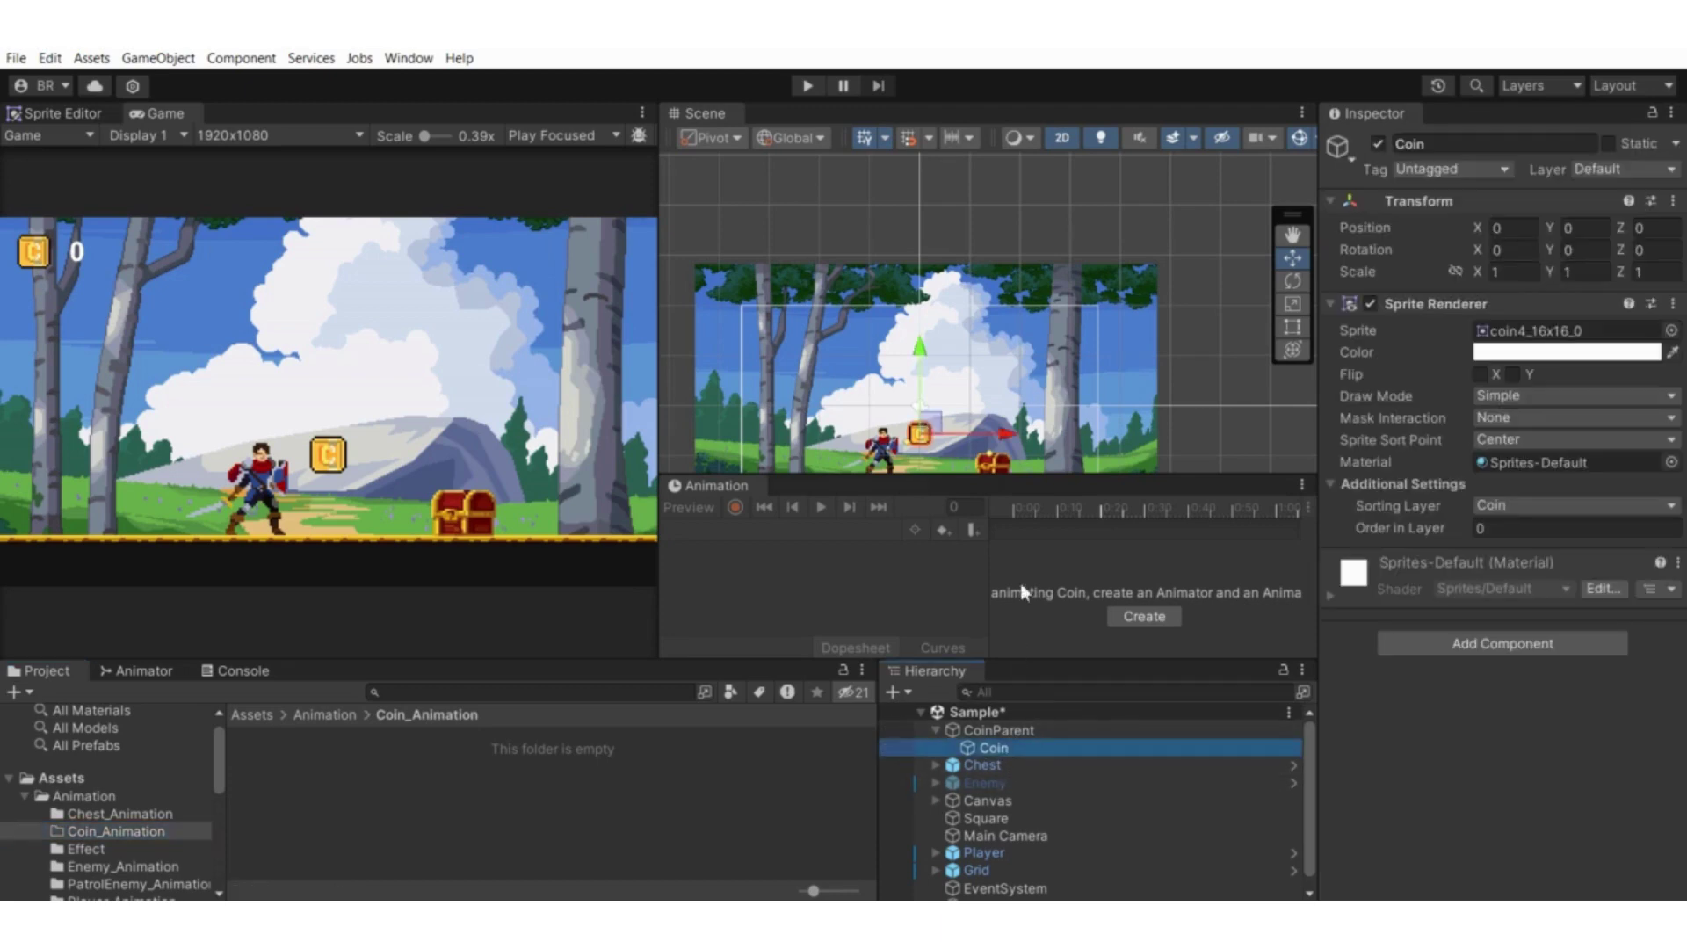
pyautogui.scroll(2, 905, 447)
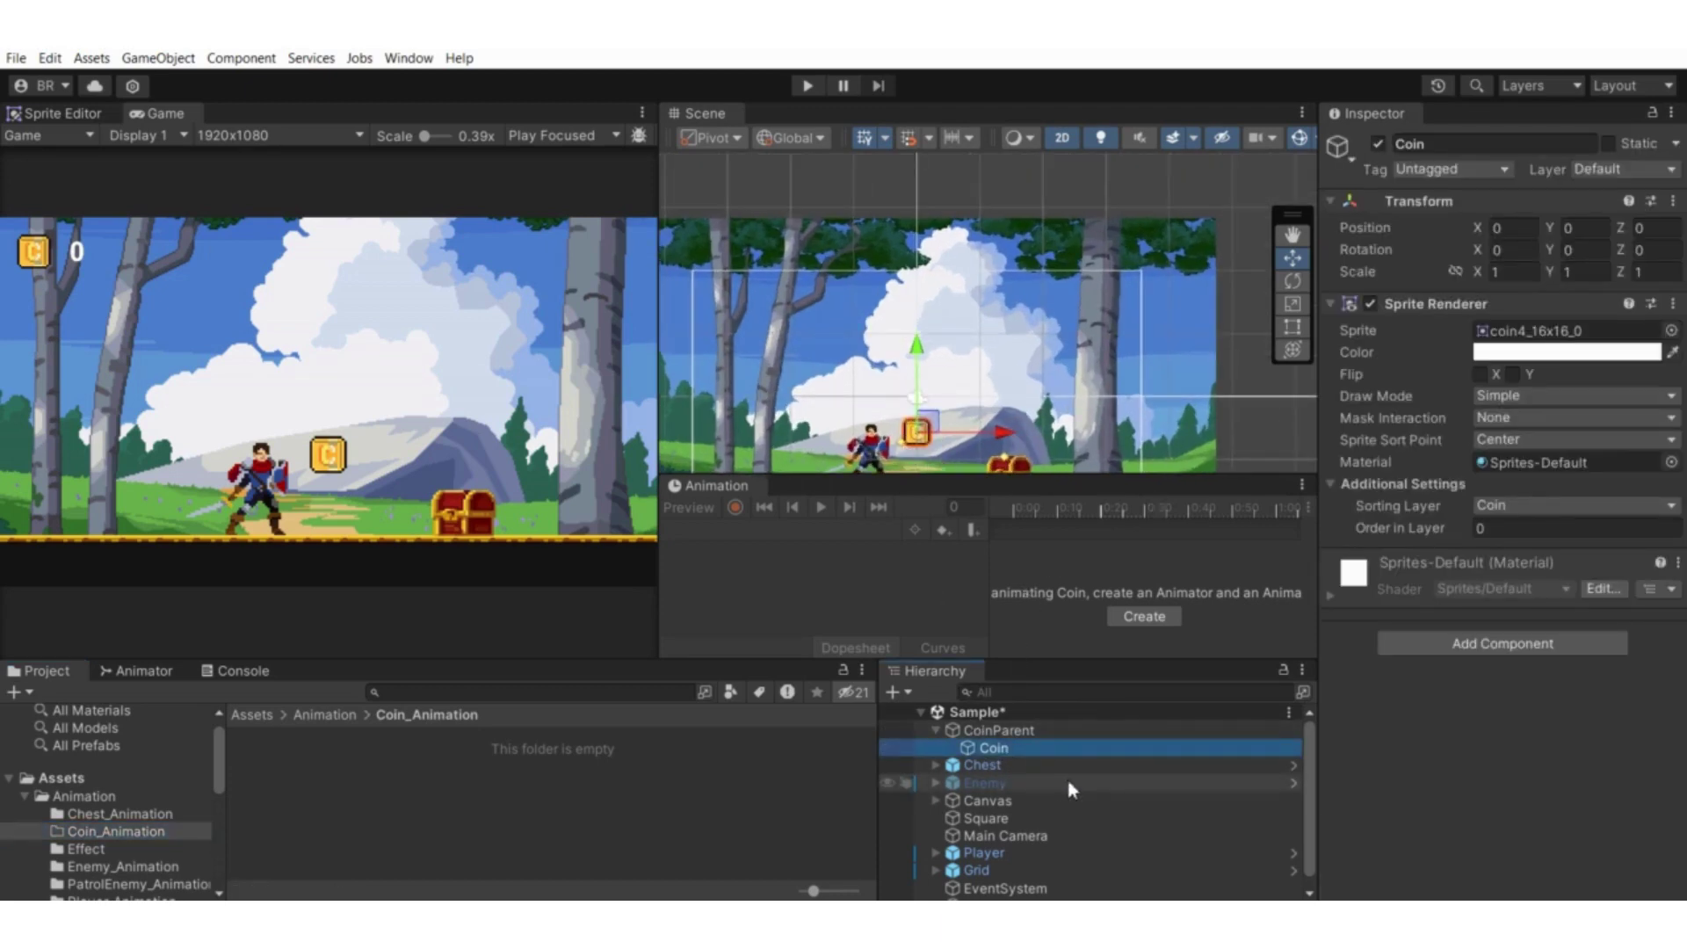
pyautogui.click(1427, 145)
pyautogui.write('CoinChi')
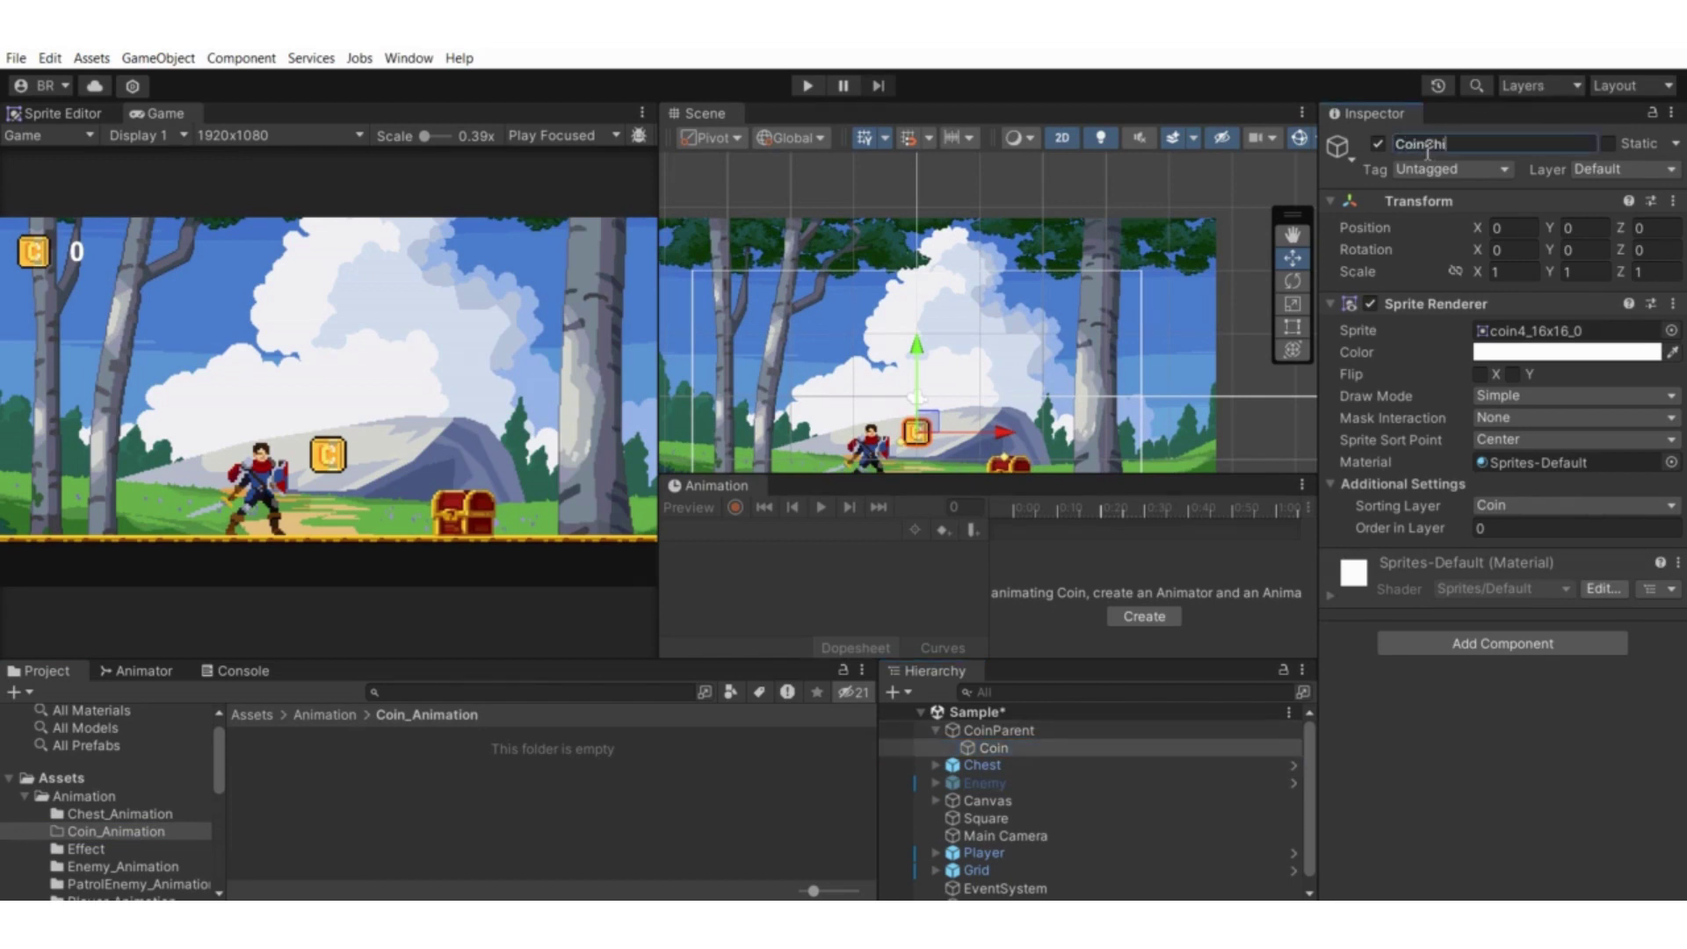
pyautogui.write('ld')
pyautogui.press('Return')
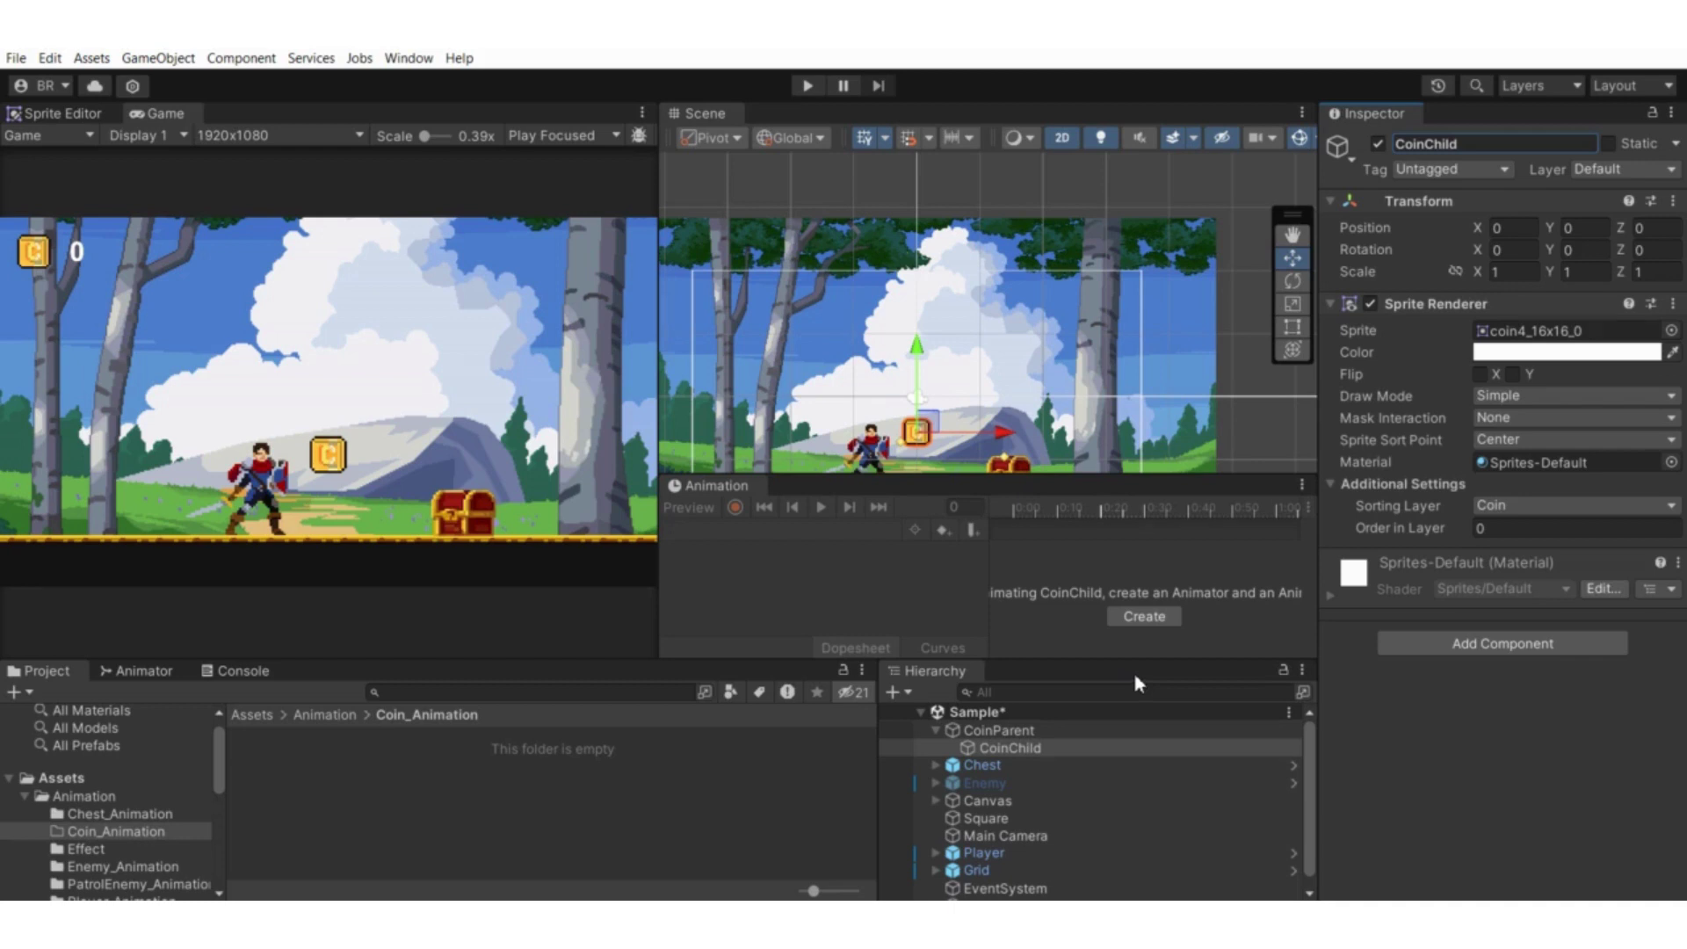
pyautogui.scroll(1, 917, 431)
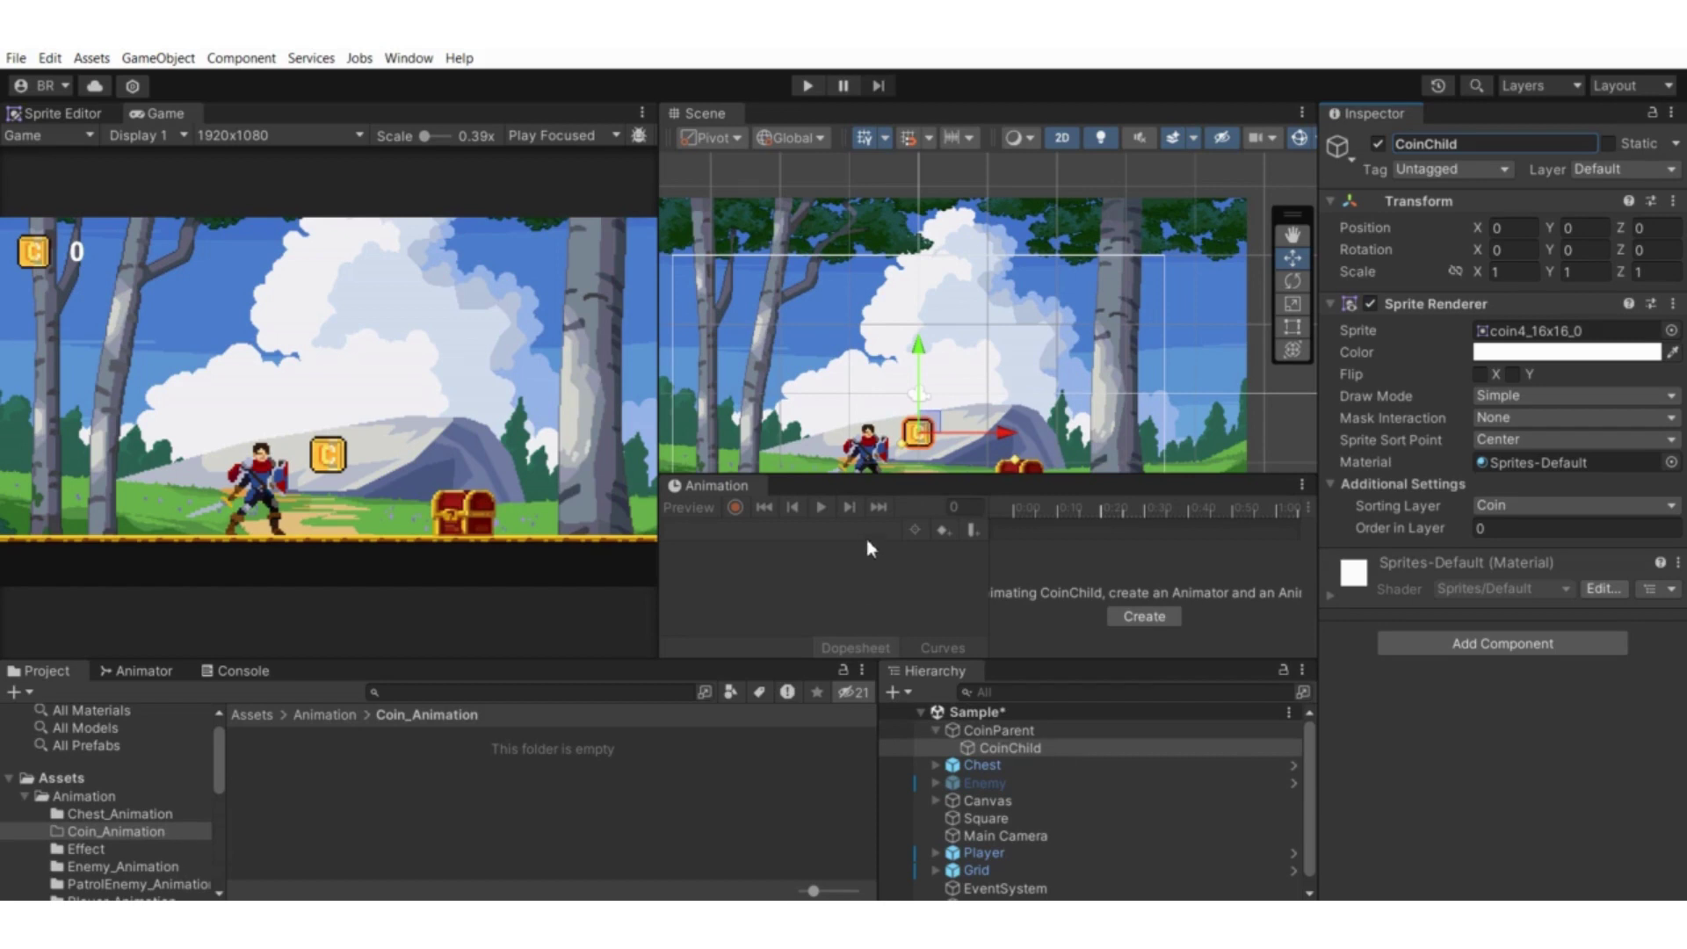
# Start a new CoinChild clip in Assets/Animation/Coin_Animation and begin naming it Coin_Spinning
pyautogui.click(1136, 619)
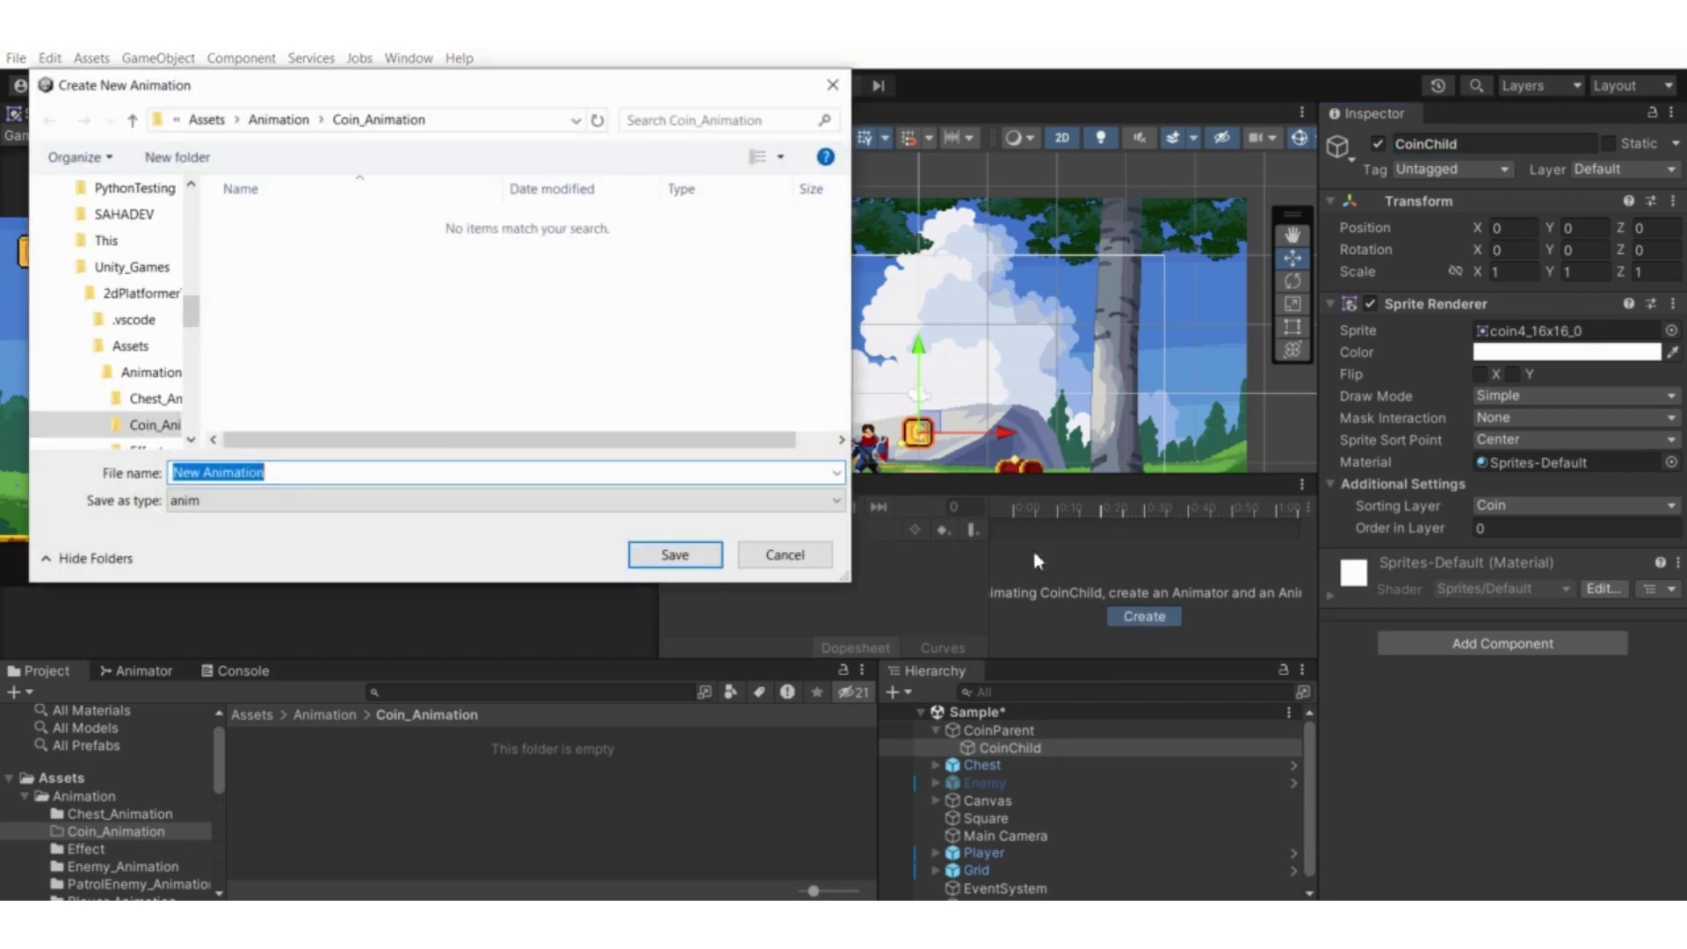
pyautogui.click(207, 128)
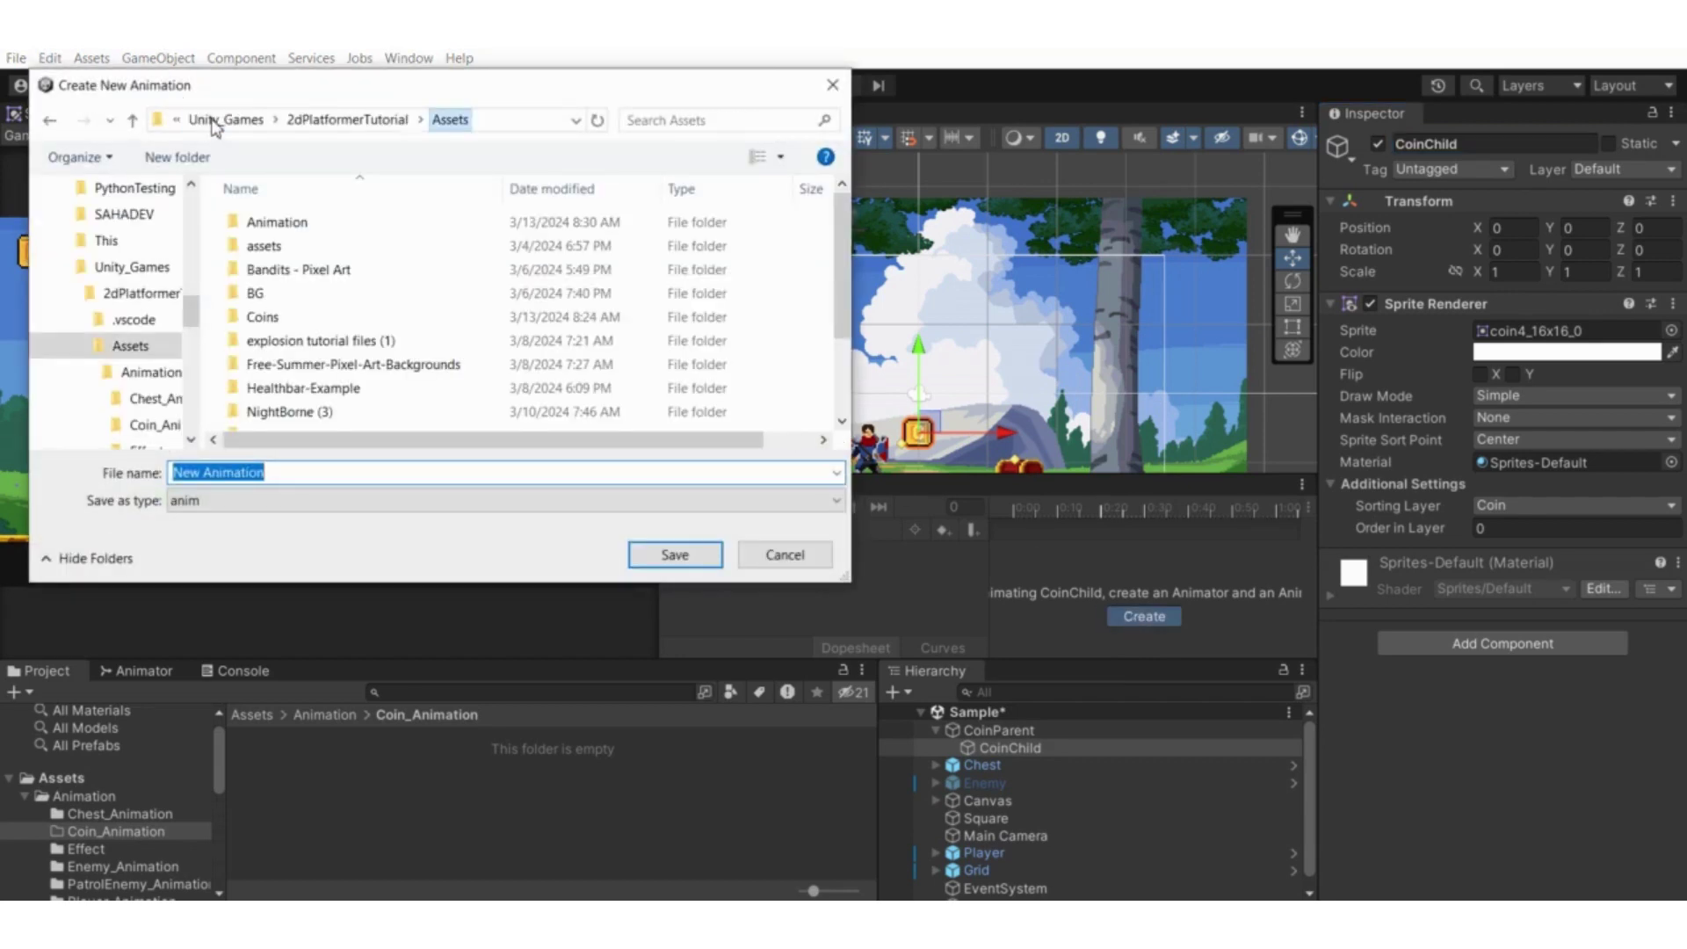
pyautogui.doubleClick(269, 224)
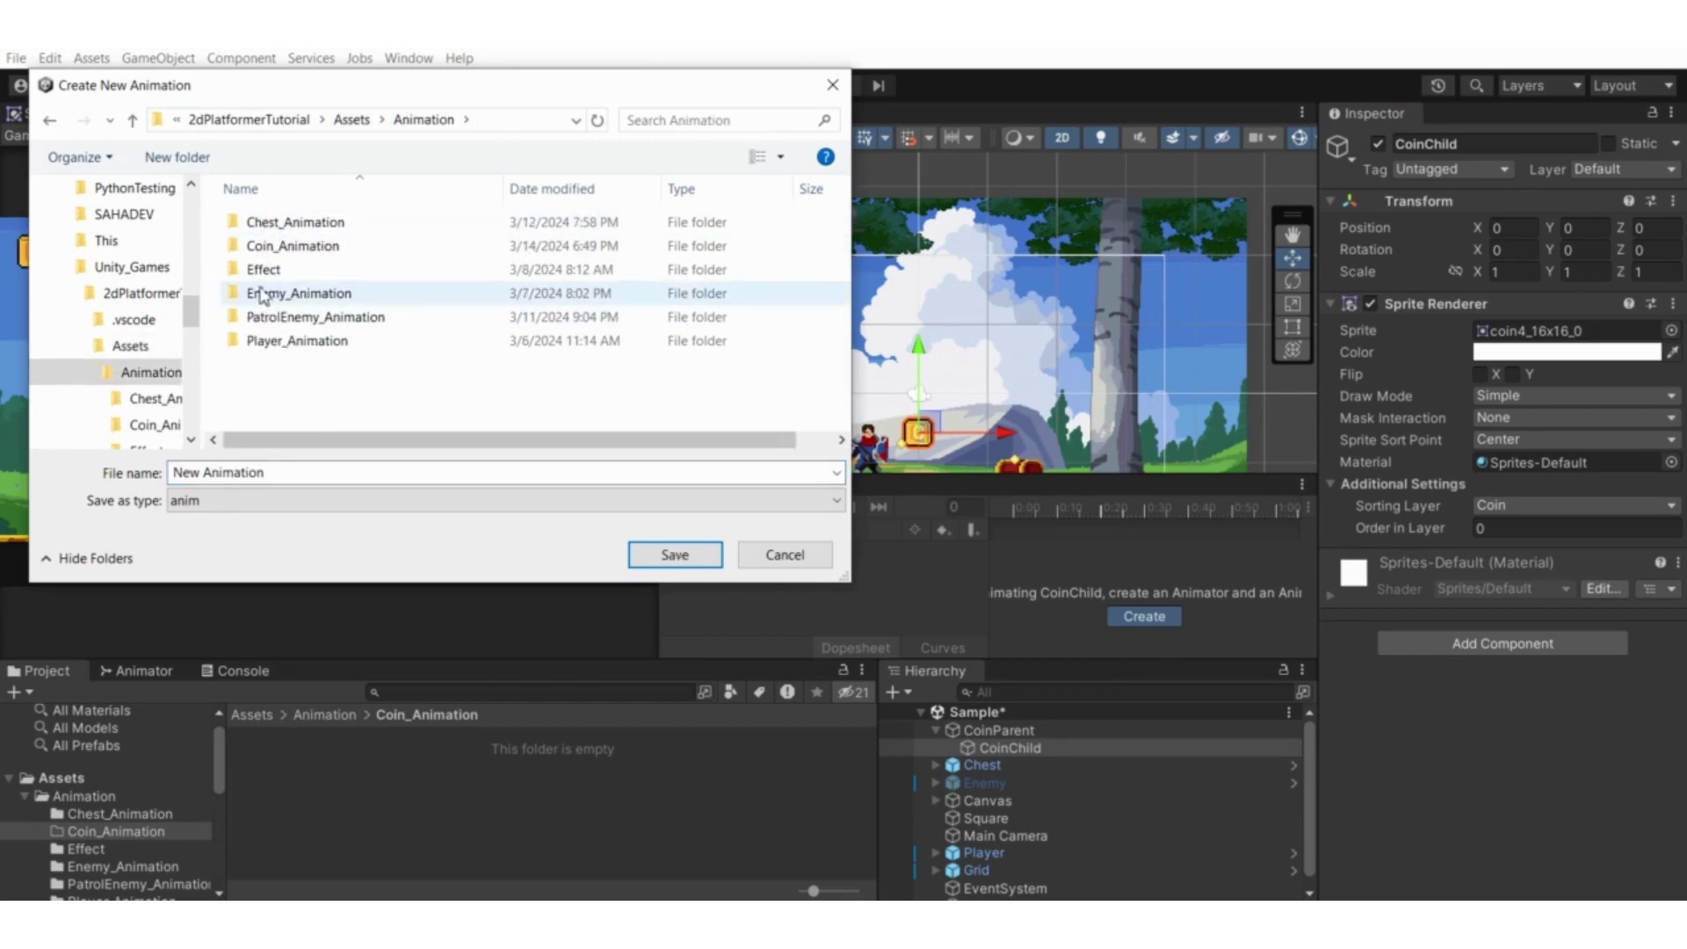
pyautogui.doubleClick(310, 247)
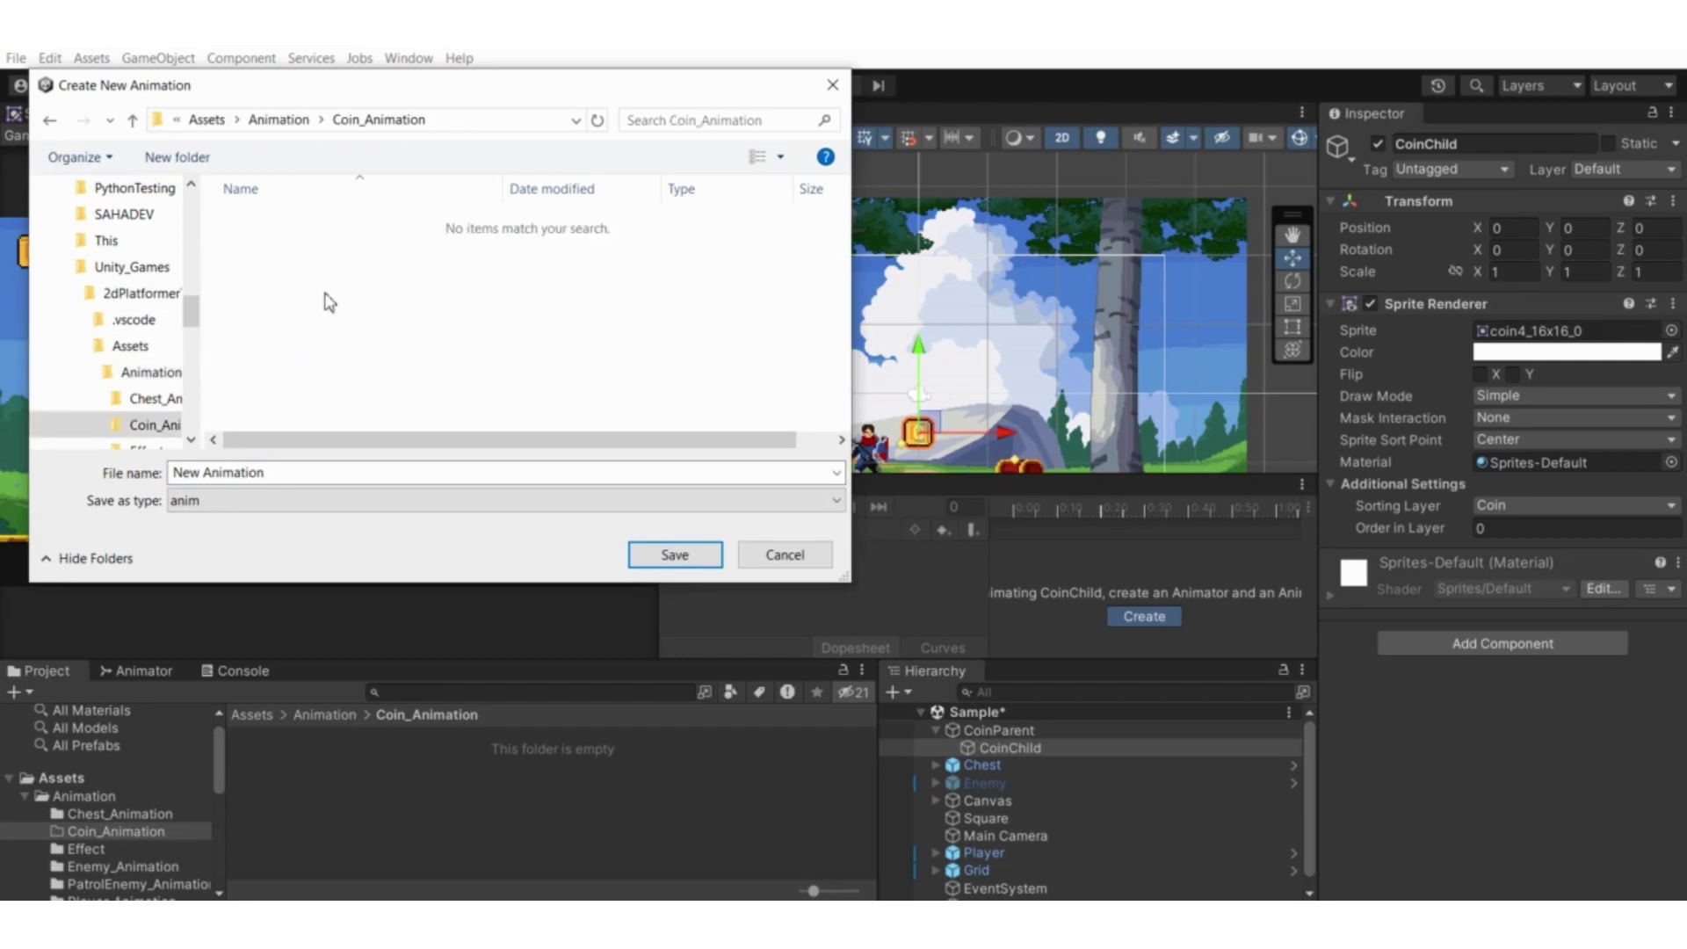
pyautogui.click(309, 472)
pyautogui.hotkey('ctrl', 'a')
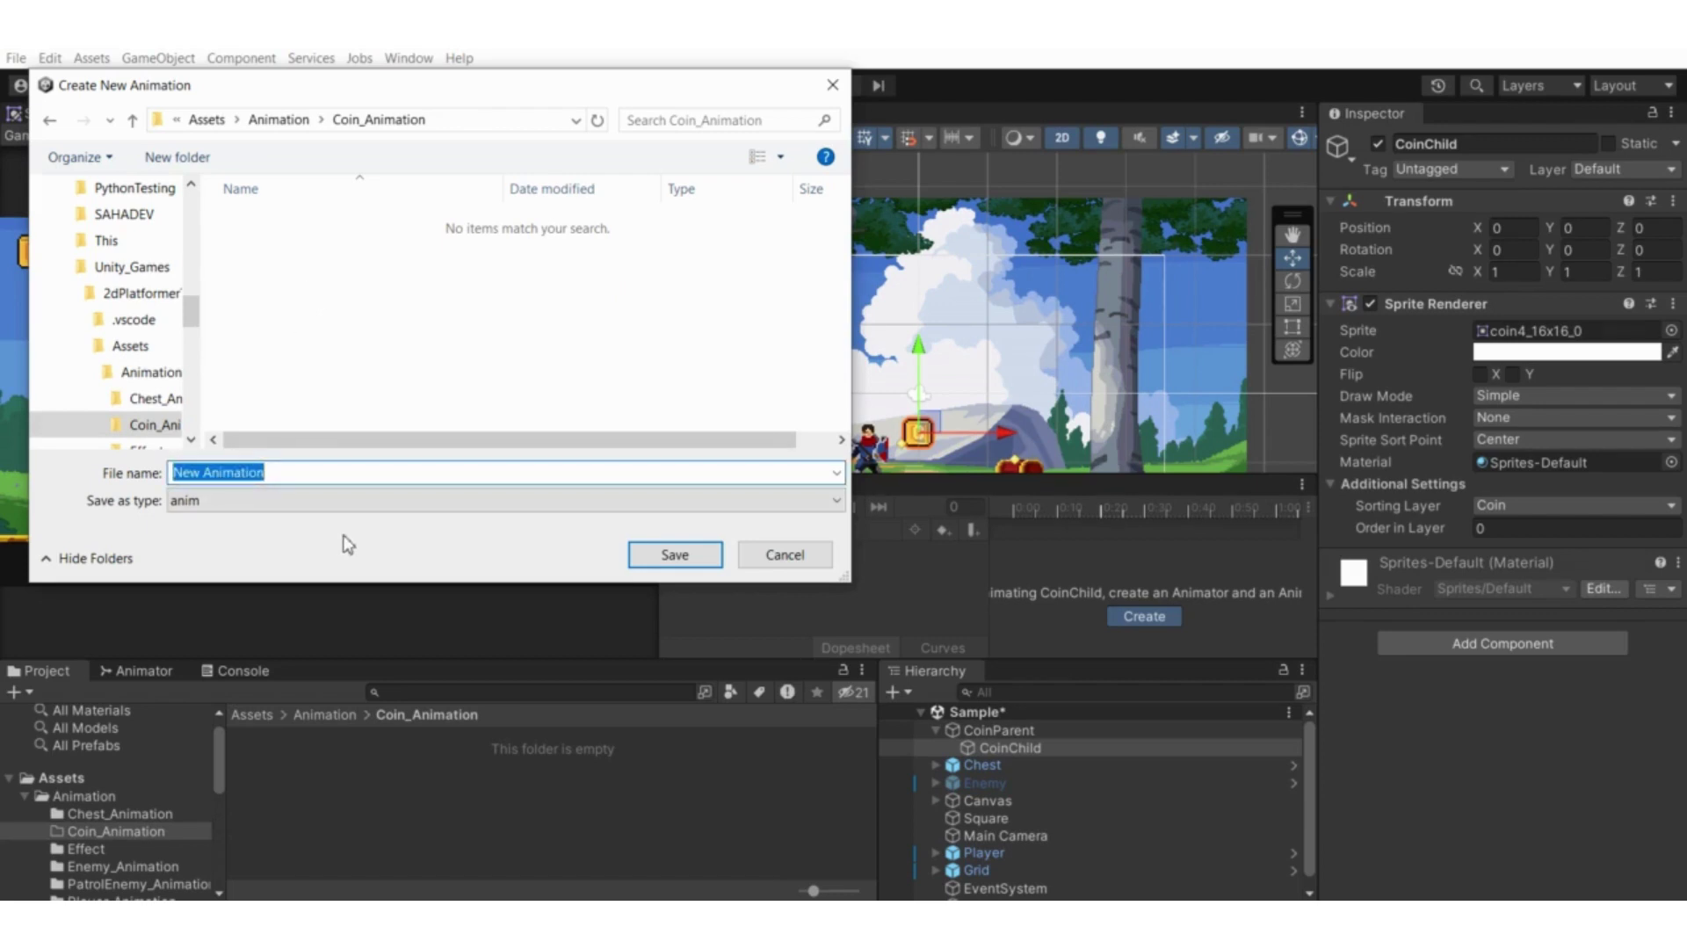
pyautogui.write('Coin')
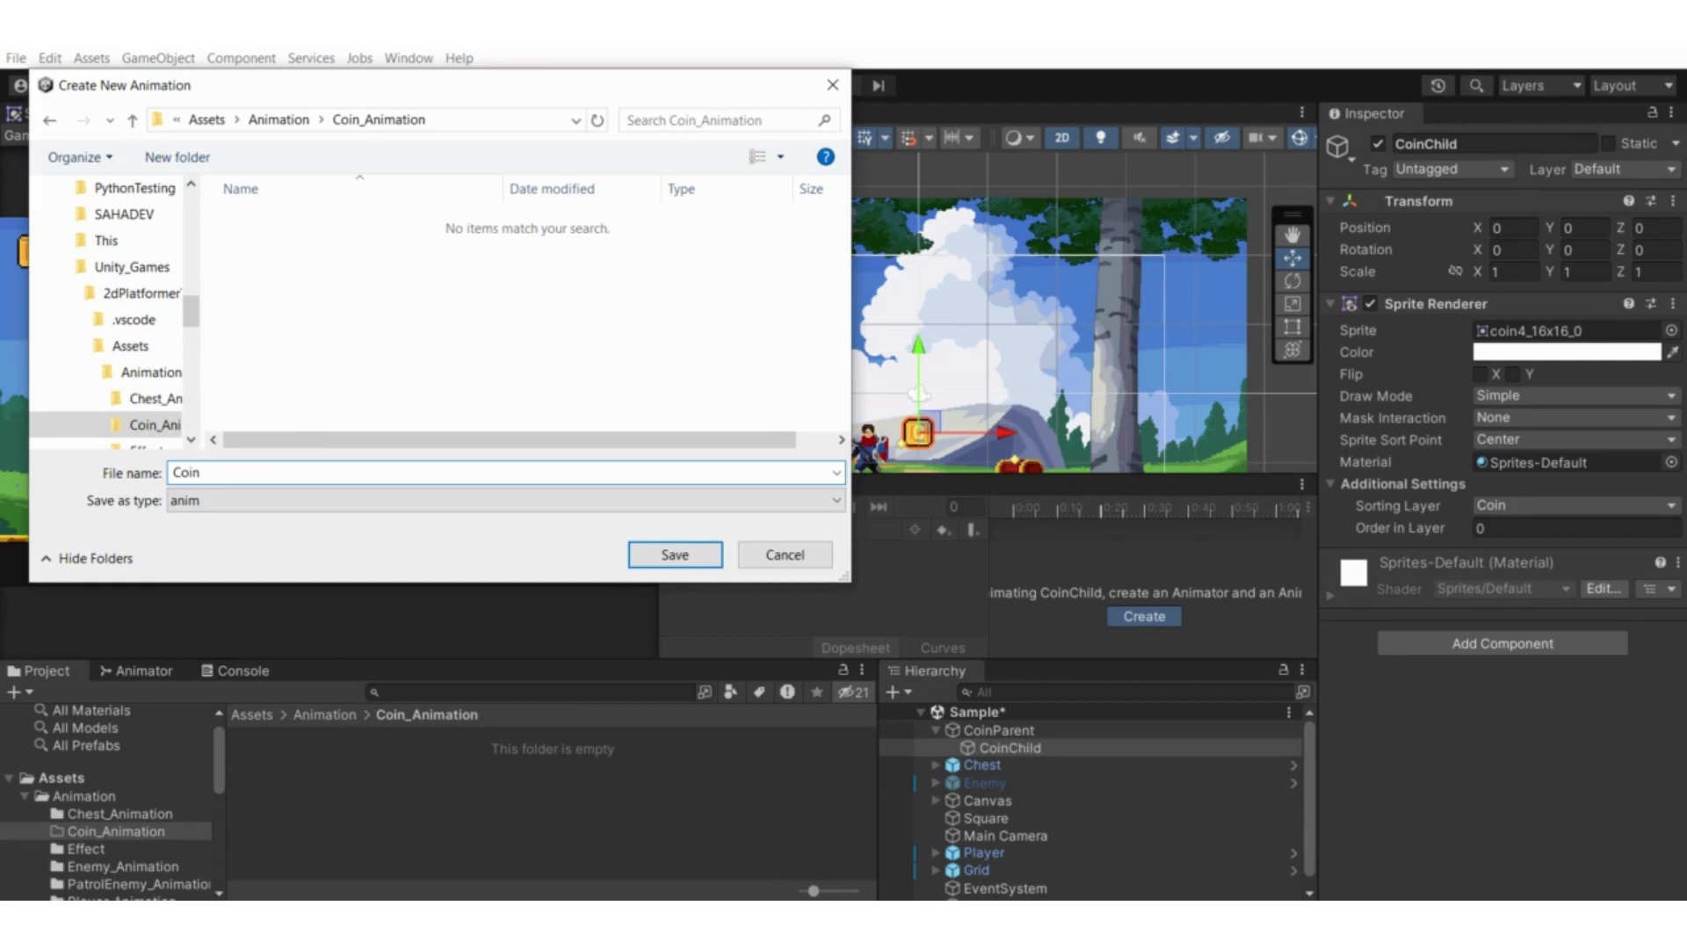
pyautogui.write('_Spining')
pyautogui.press('BackSpace')
pyautogui.press('BackSpace')
# Finish the name Coin_Spinning and save the clip, reframing the coin in the scene
pyautogui.write('ning')
pyautogui.press('Return')
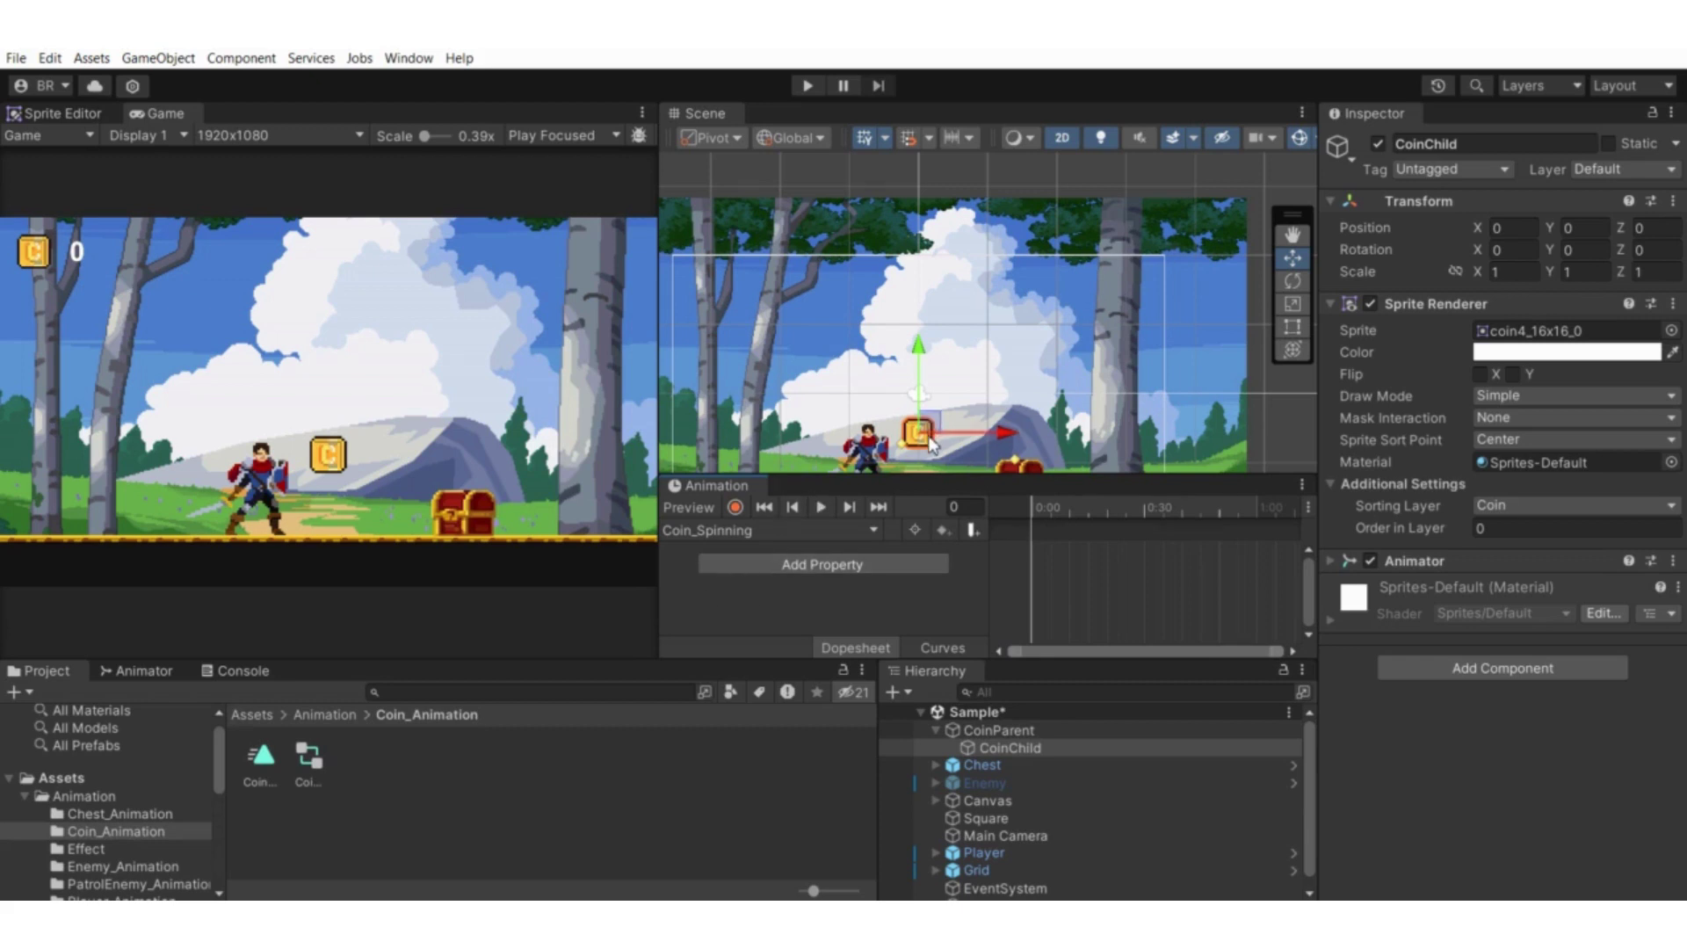
pyautogui.moveTo(936, 438); pyautogui.dragTo(931, 408, button='middle')
pyautogui.scroll(2, 934, 409)
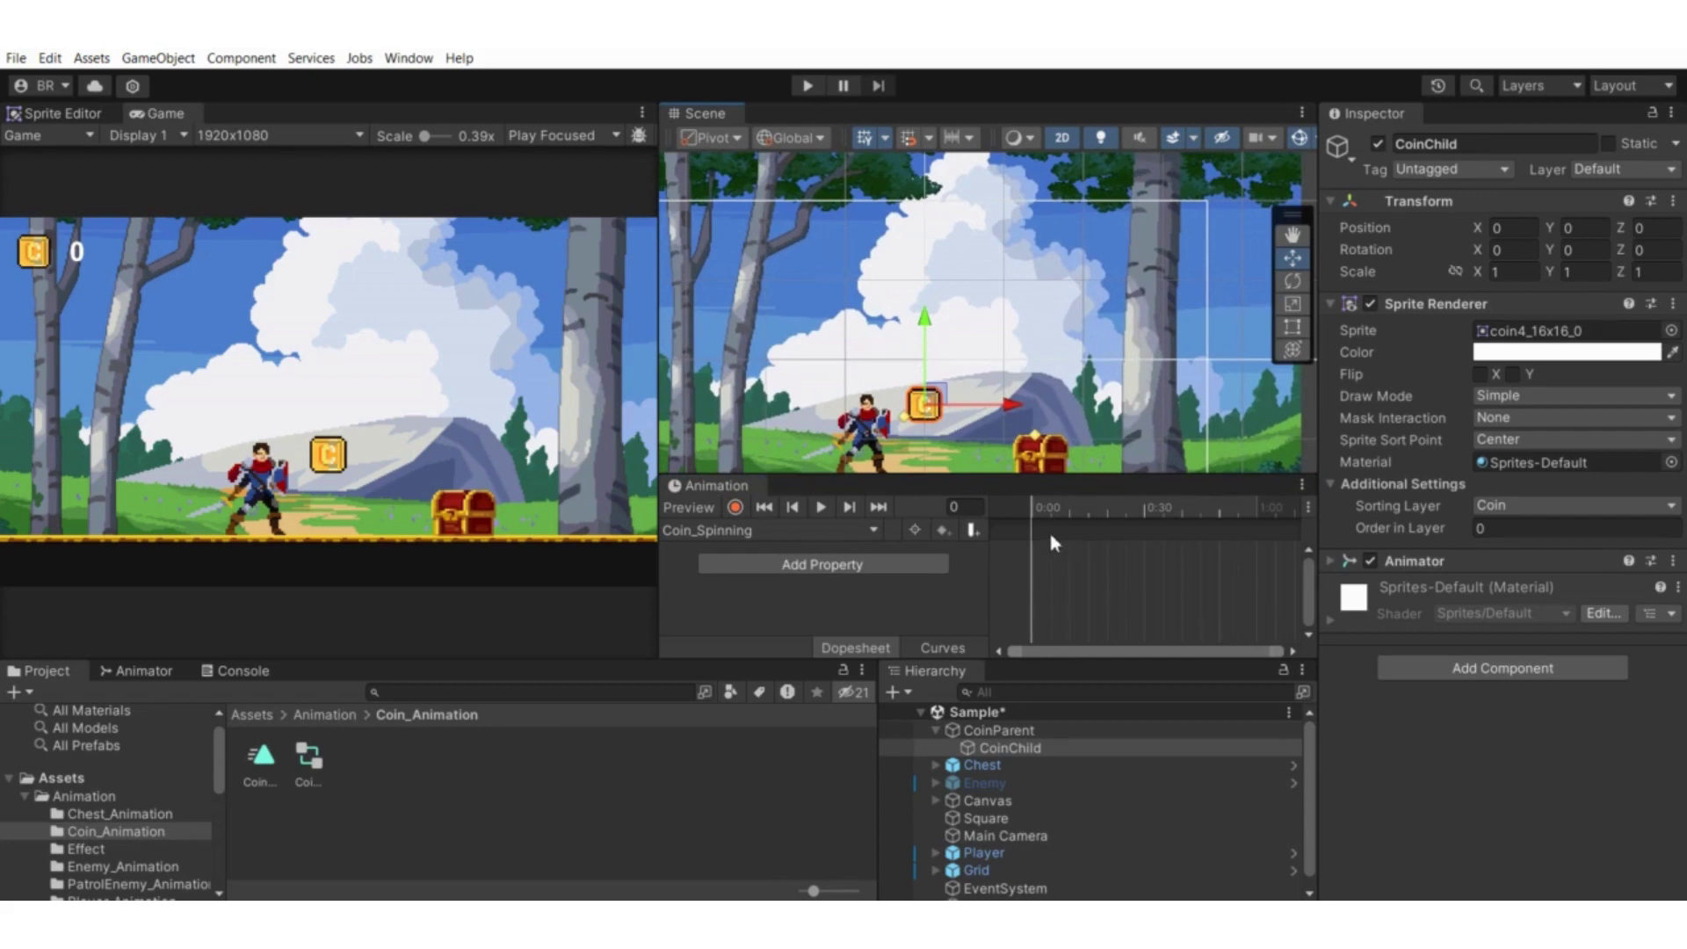
# Turn on keyframe recording and select all nine coin4_16x16 sprites in the Coins folder
pyautogui.click(736, 508)
pyautogui.scroll(-5, 90, 831)
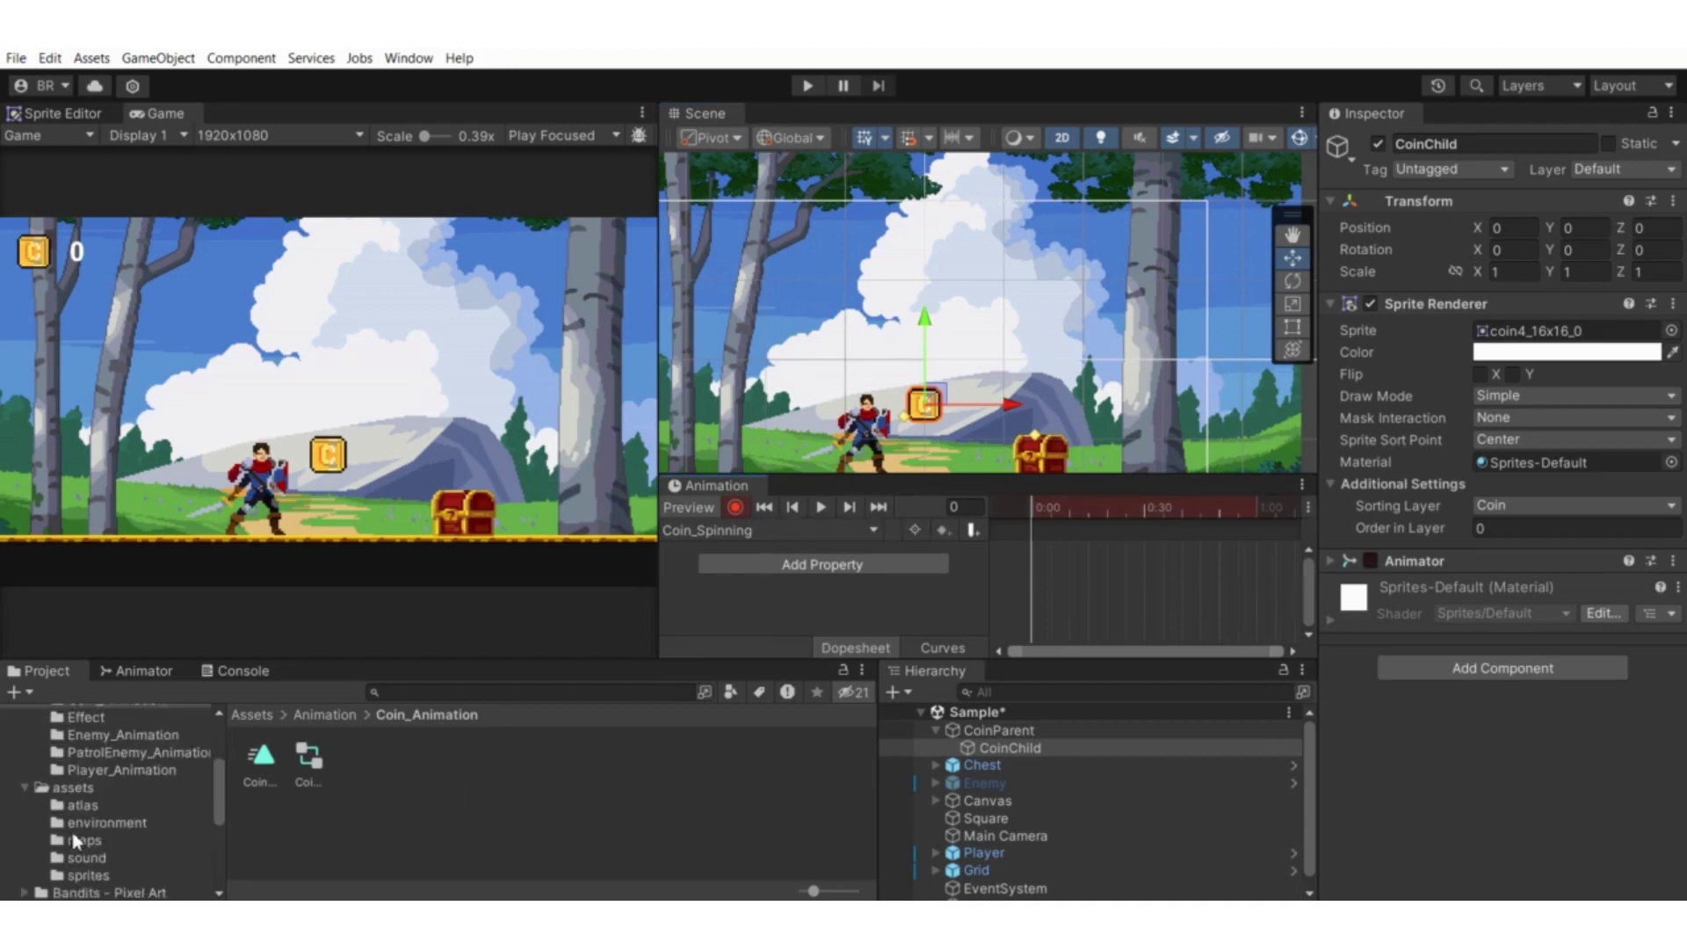
pyautogui.click(87, 861)
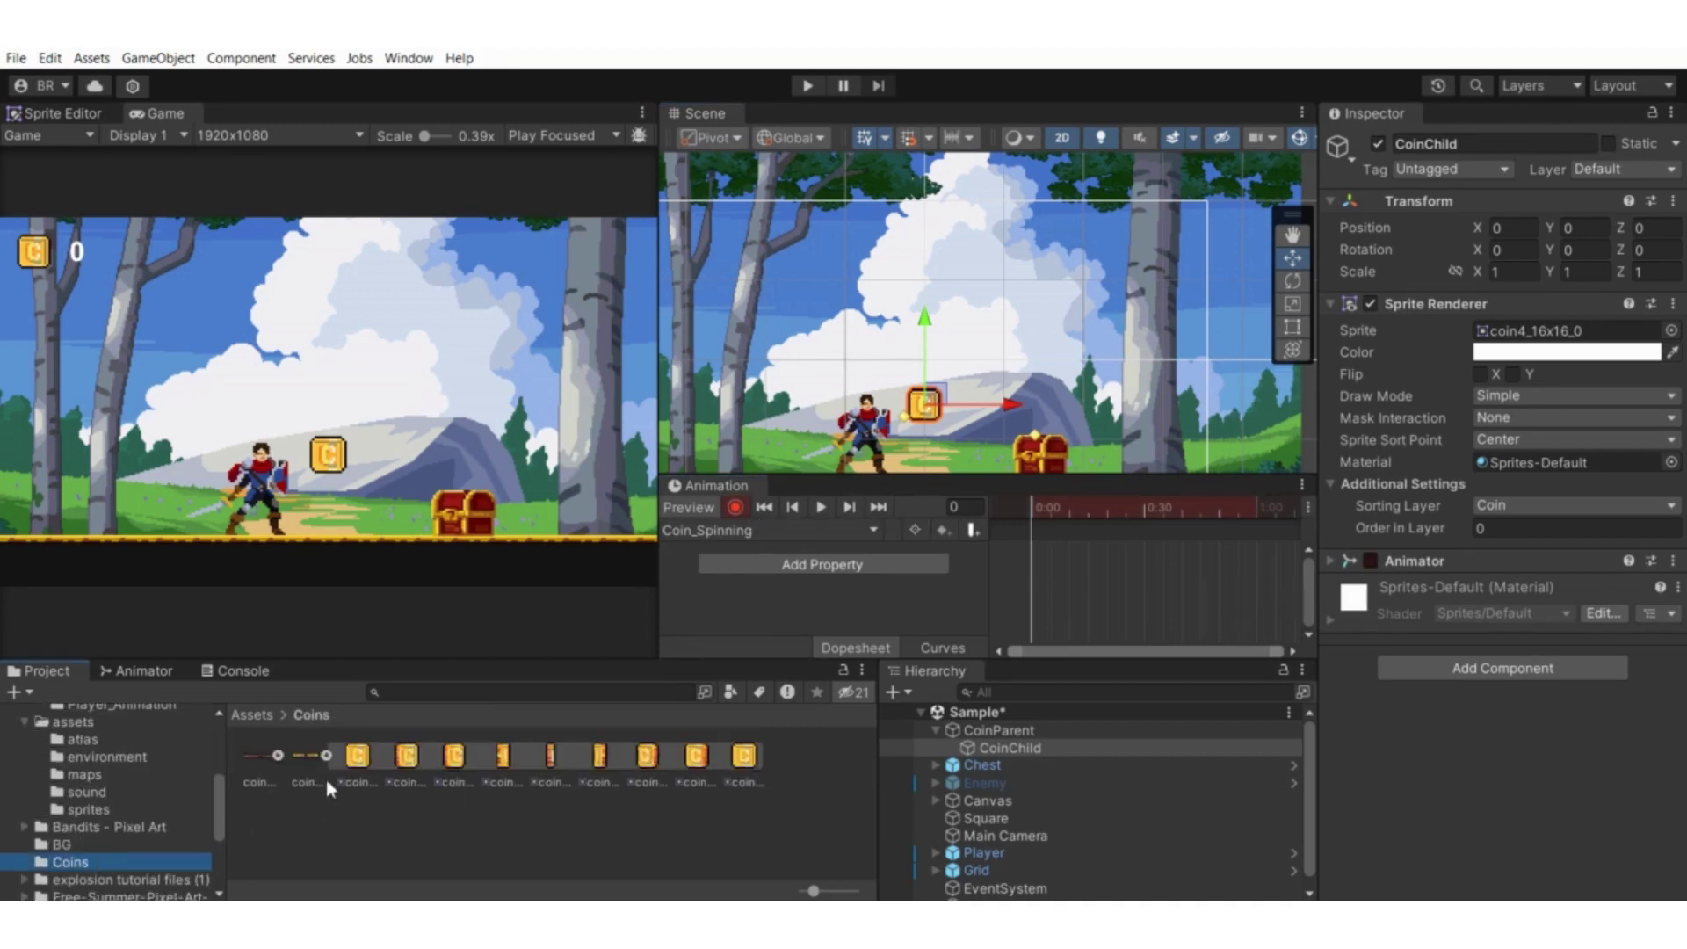
pyautogui.click(356, 757)
pyautogui.keyDown('shift'); pyautogui.click(742, 758); pyautogui.keyUp('shift')
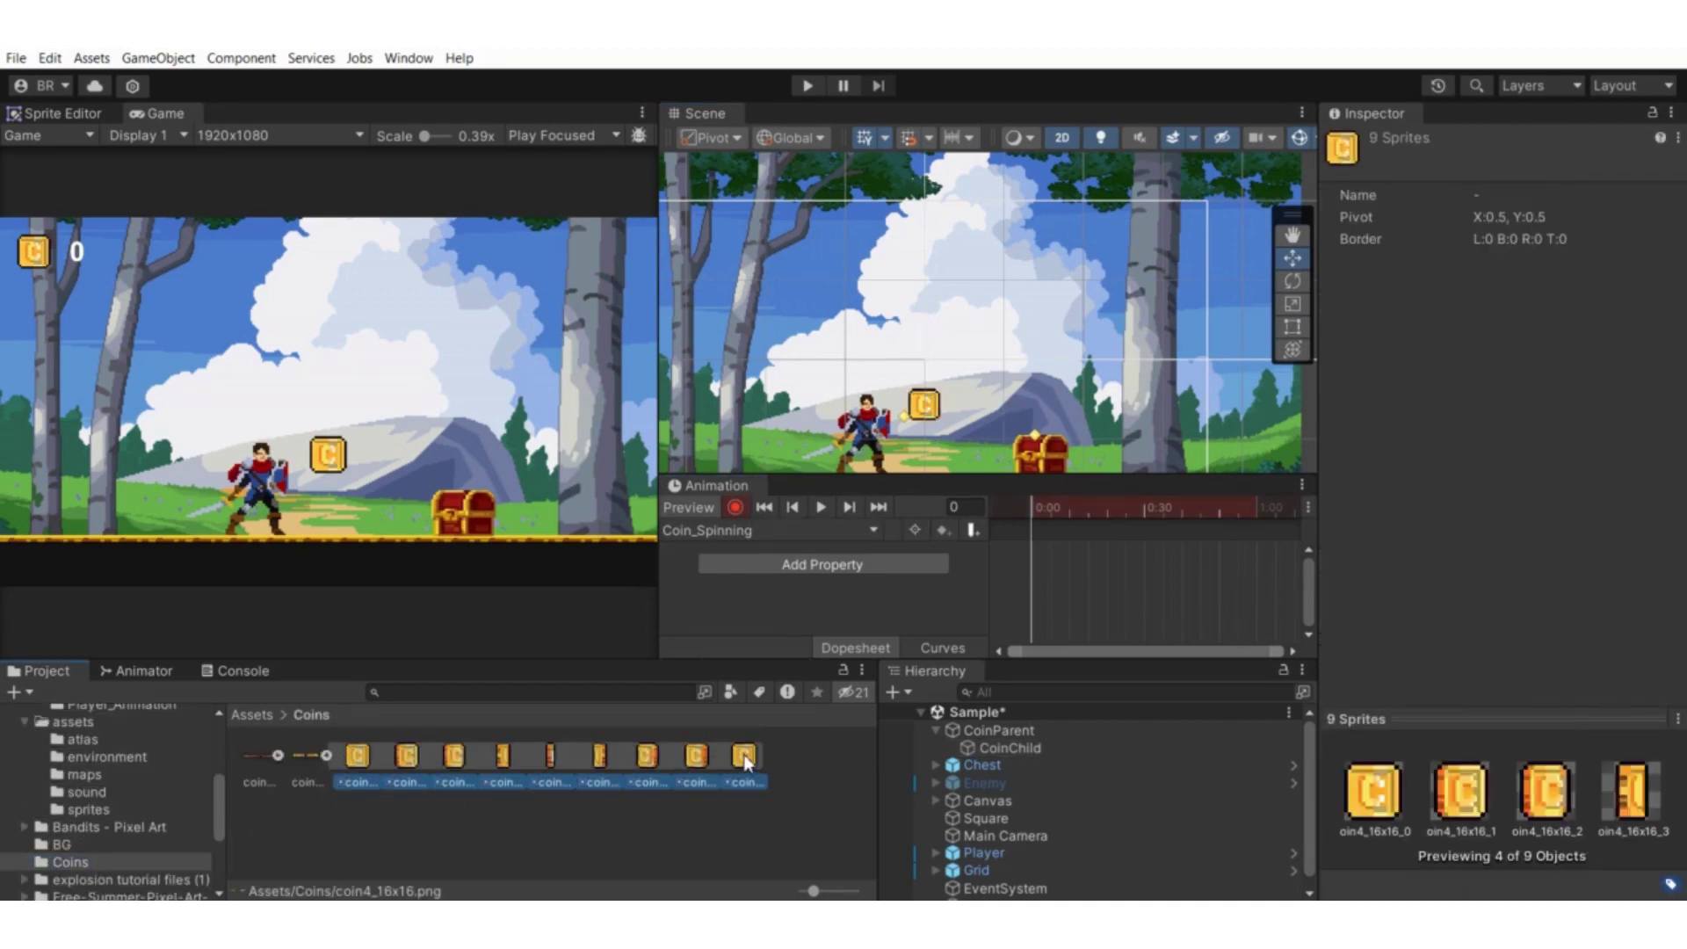
# Drop the nine coin sprites into the Coin_Spinning dopesheet and preview the spin
pyautogui.moveTo(740, 763); pyautogui.dragTo(1090, 567)
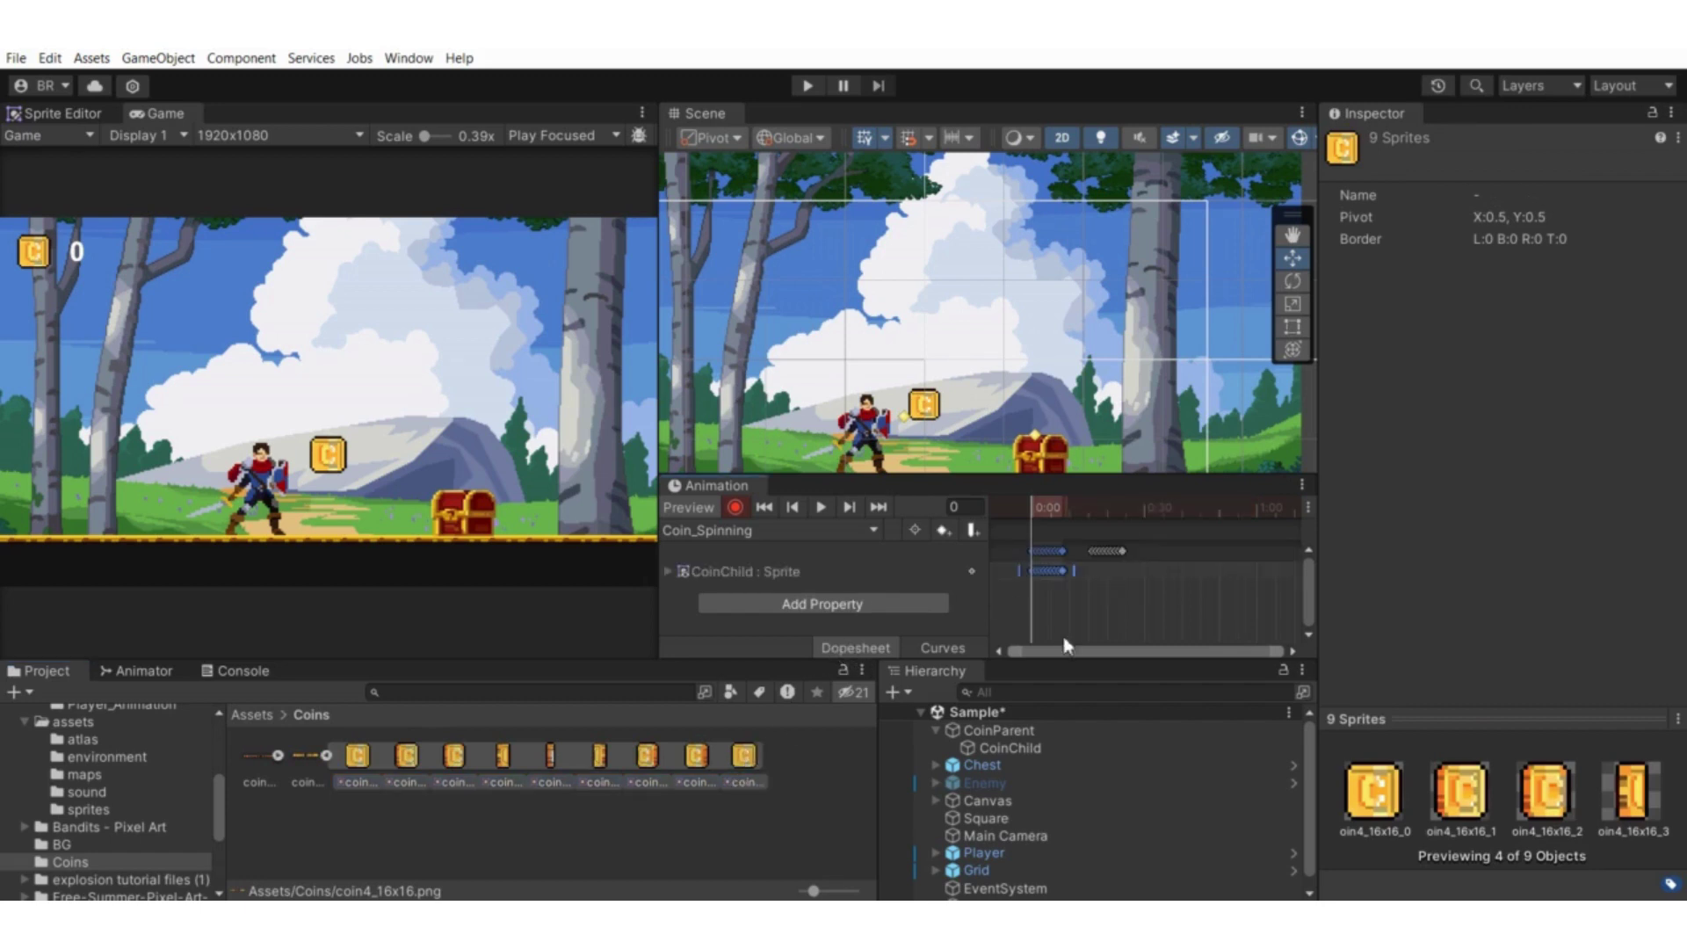
pyautogui.click(822, 508)
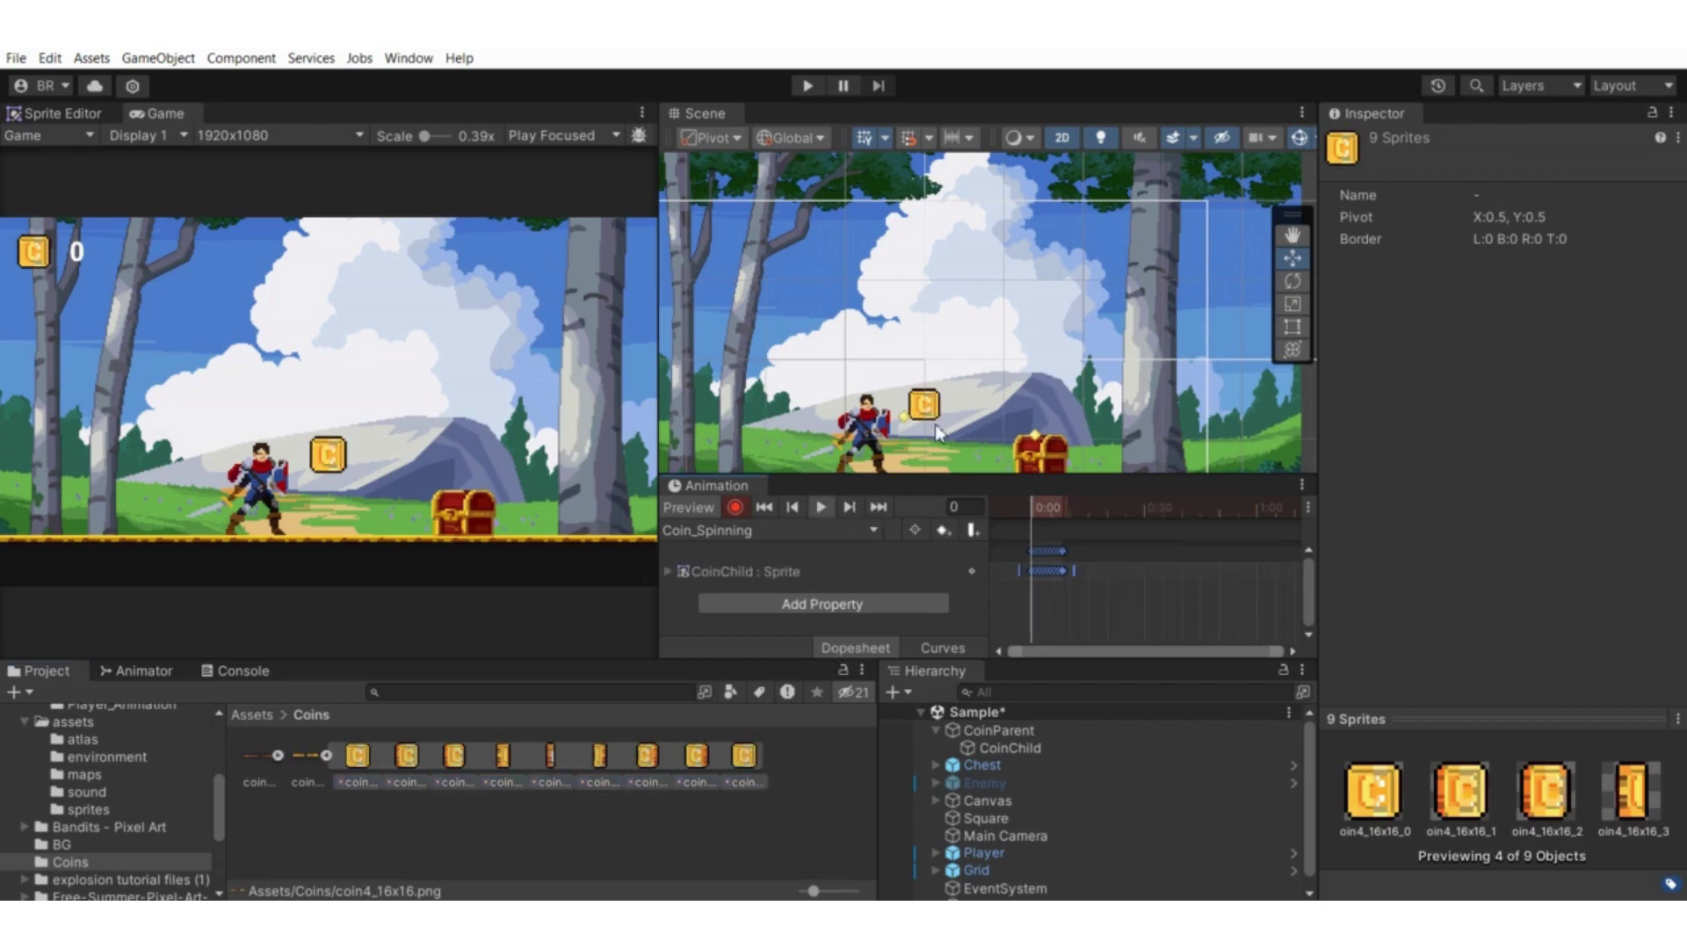
pyautogui.click(1008, 532)
# Stretch the keyframes to slow the spin, preview it, stop recording and return to frame 0
pyautogui.moveTo(1079, 571); pyautogui.dragTo(1203, 571)
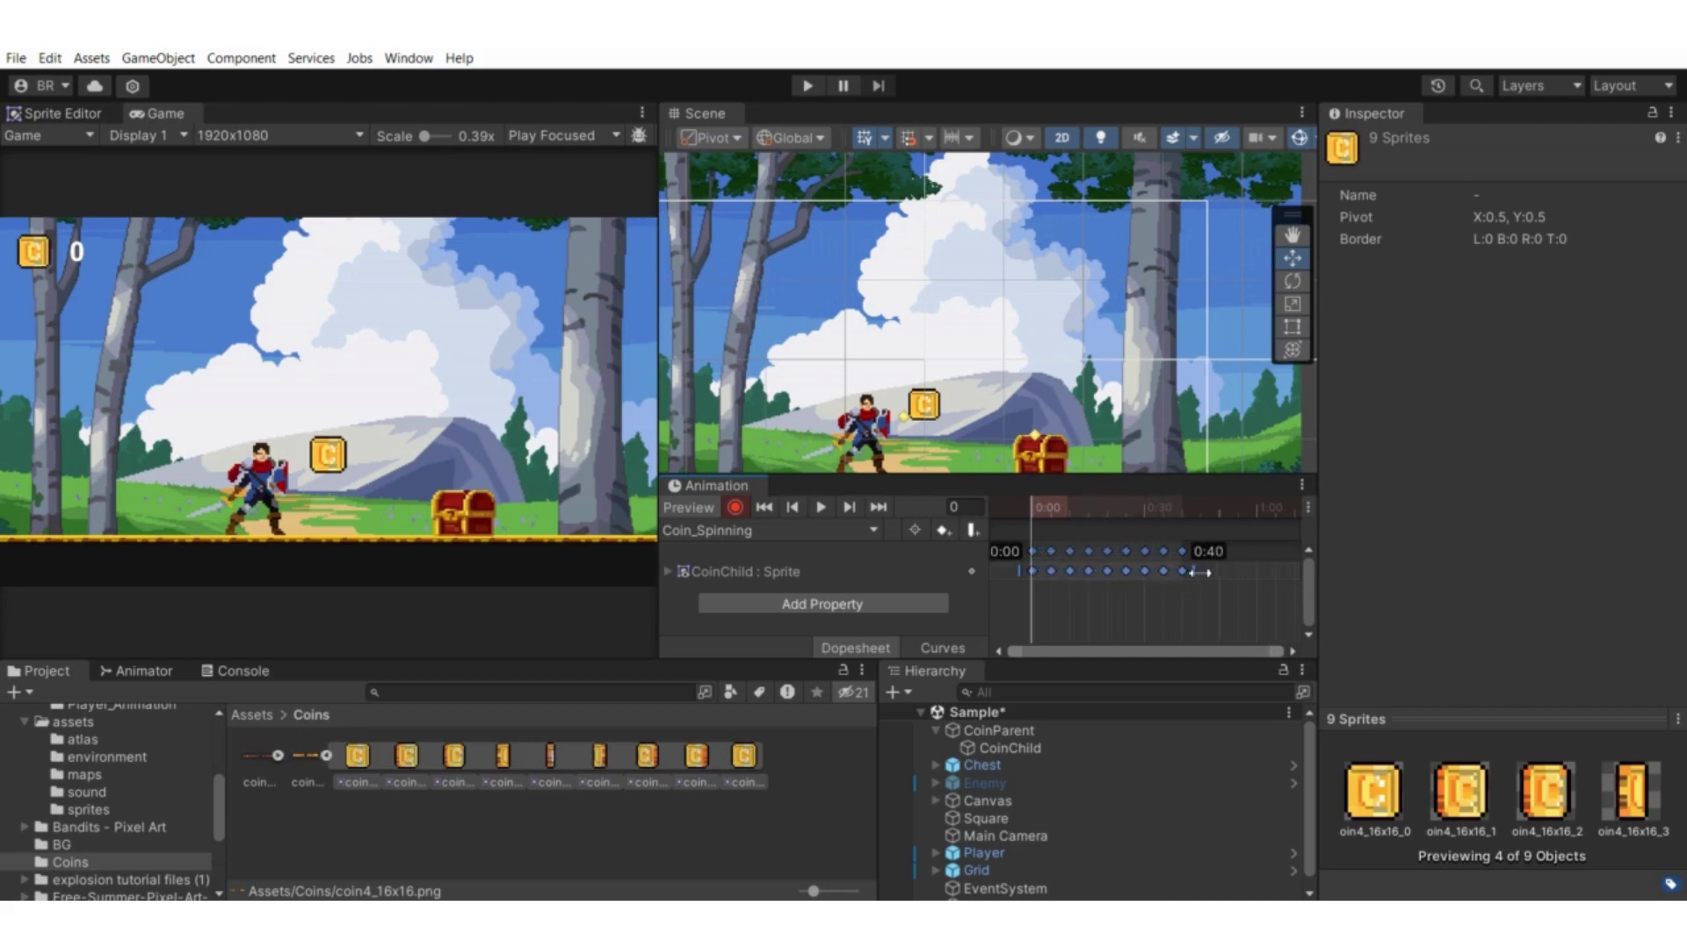
pyautogui.click(819, 510)
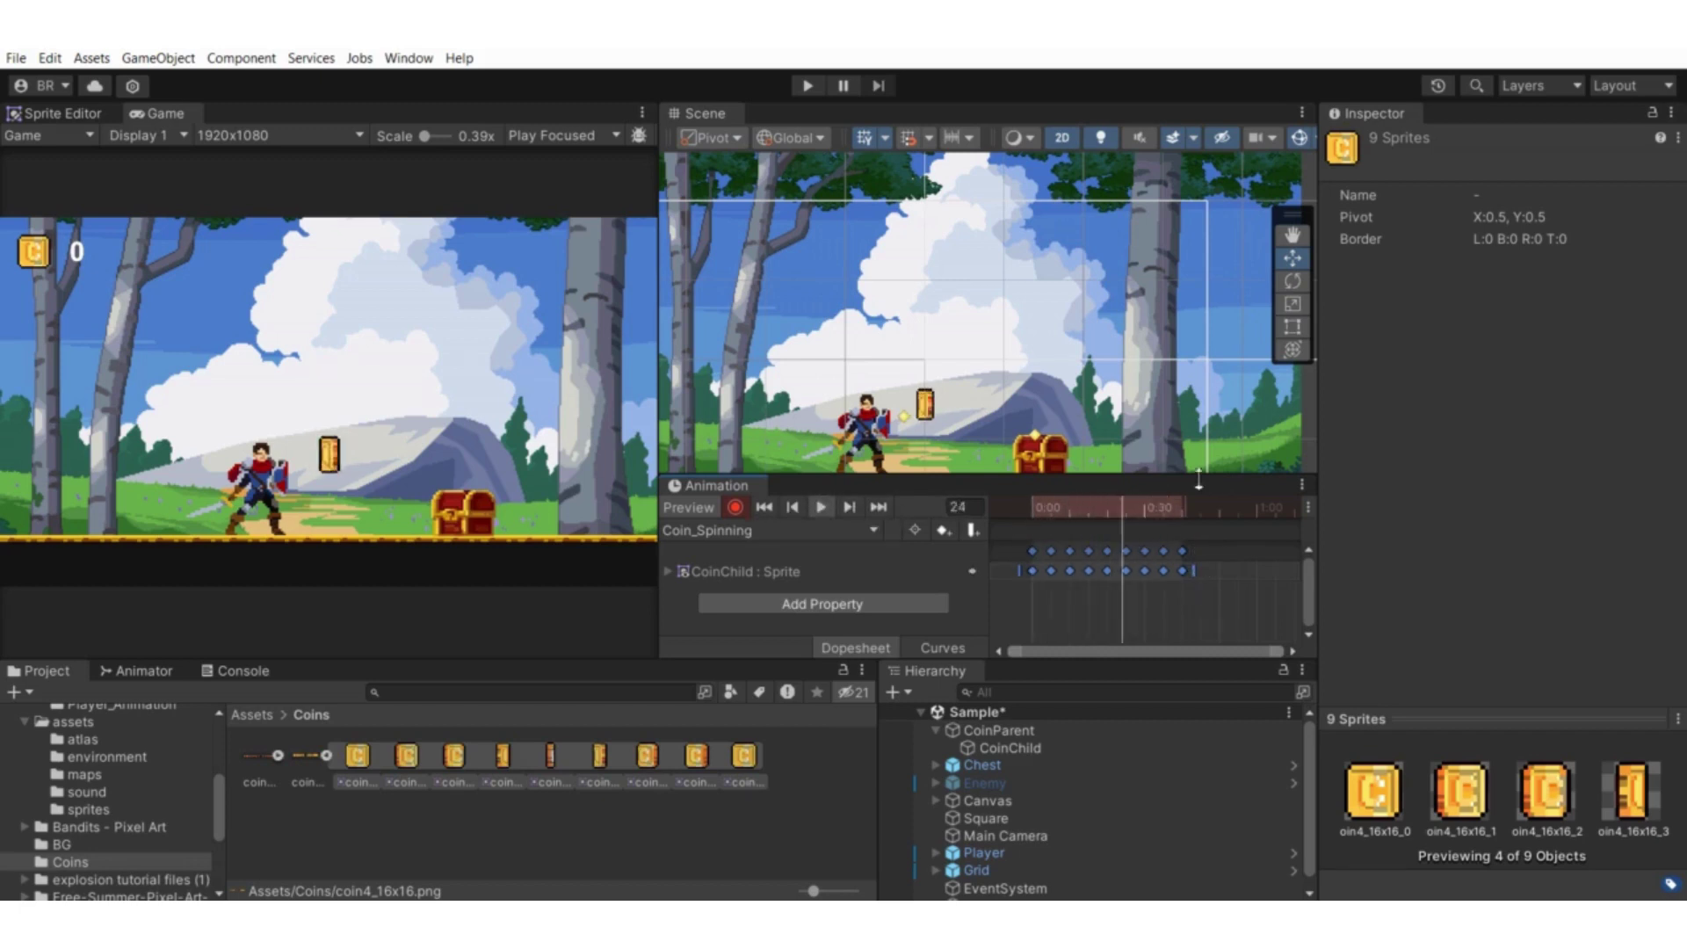
pyautogui.click(821, 507)
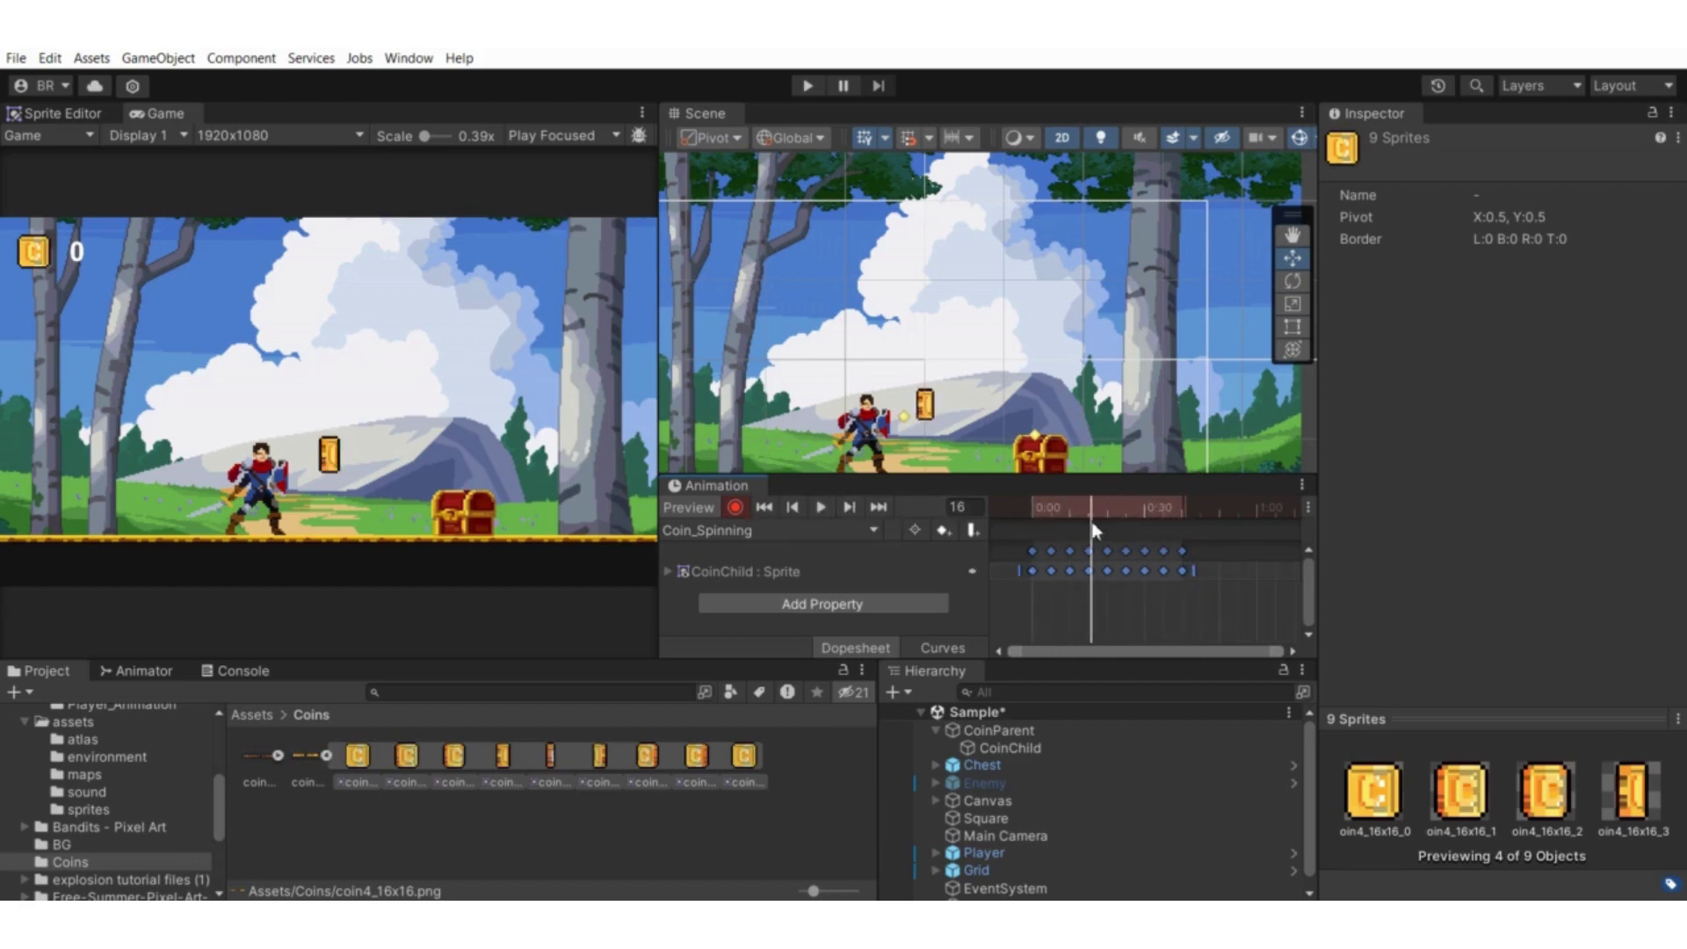
pyautogui.click(736, 508)
pyautogui.moveTo(1095, 510); pyautogui.dragTo(1008, 519)
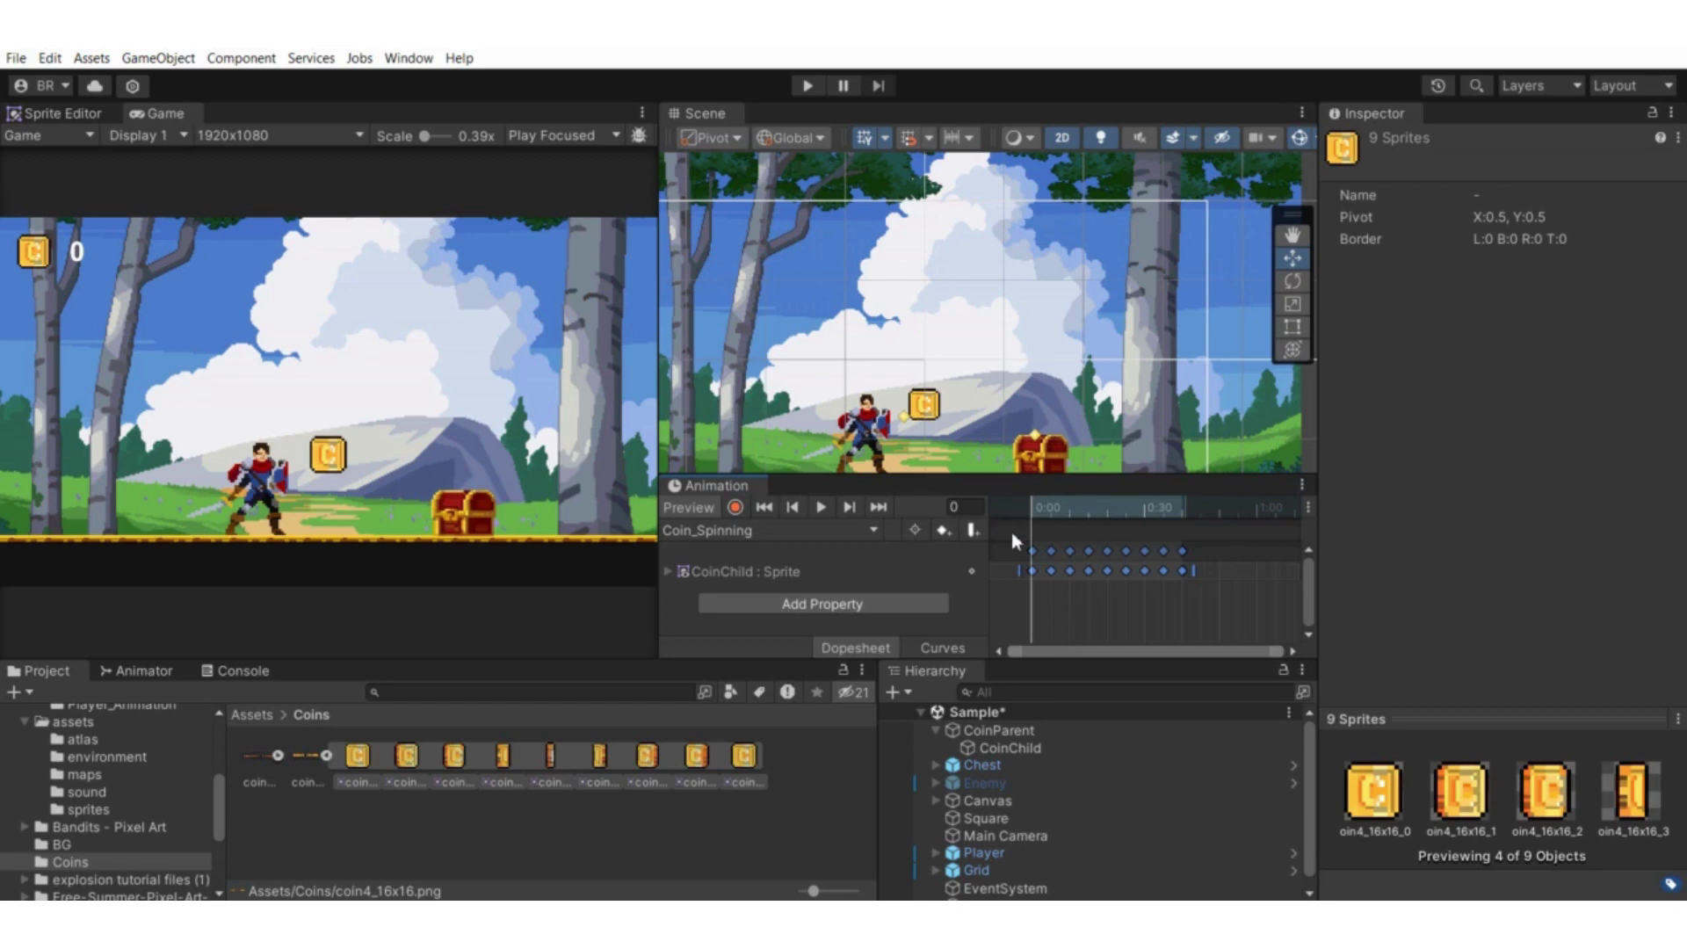
pyautogui.click(1012, 751)
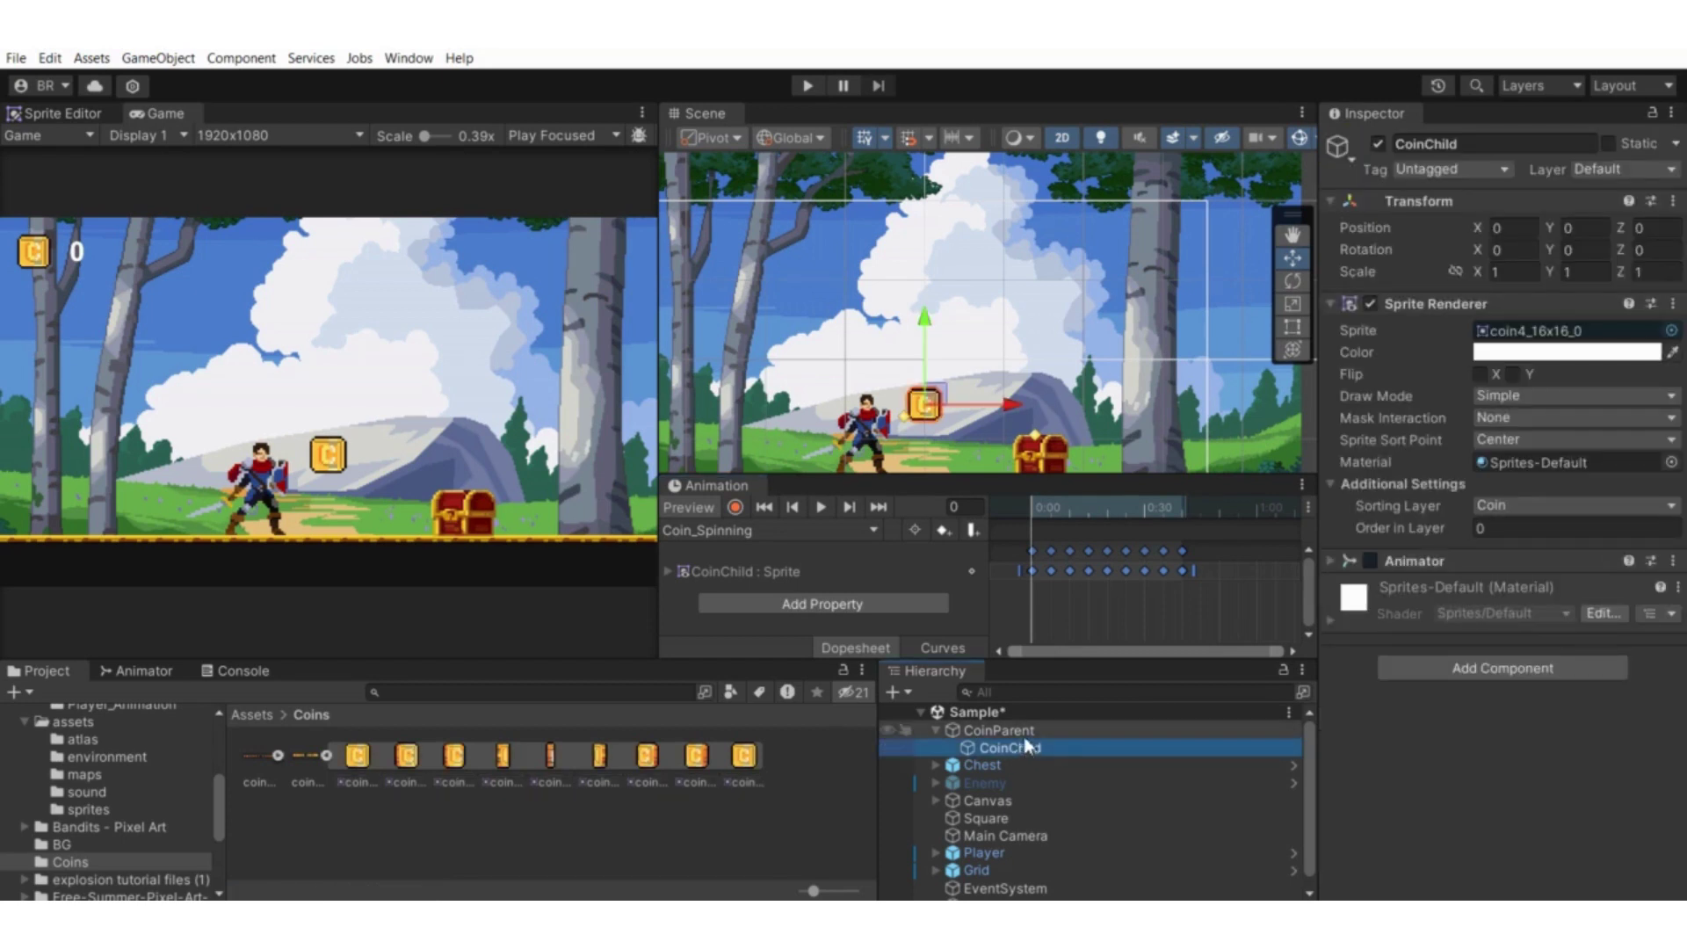
# Create a new CoinChild clip named Coin_Collected, saved in the Coin_Animation folder
pyautogui.click(852, 530)
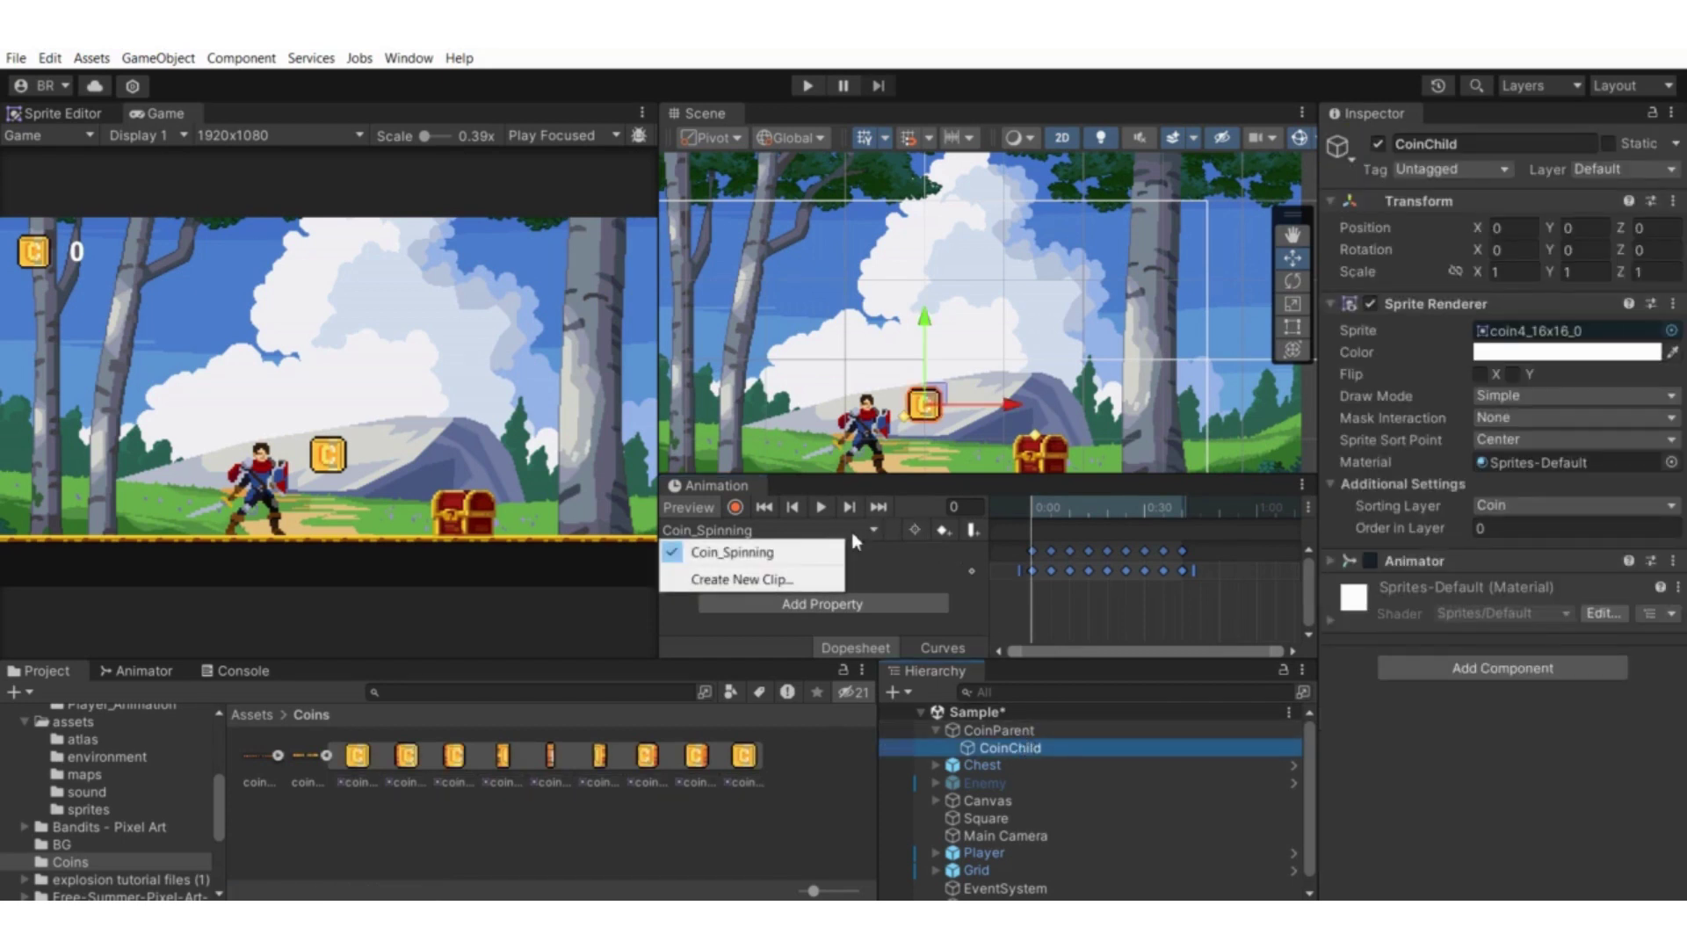
pyautogui.click(739, 580)
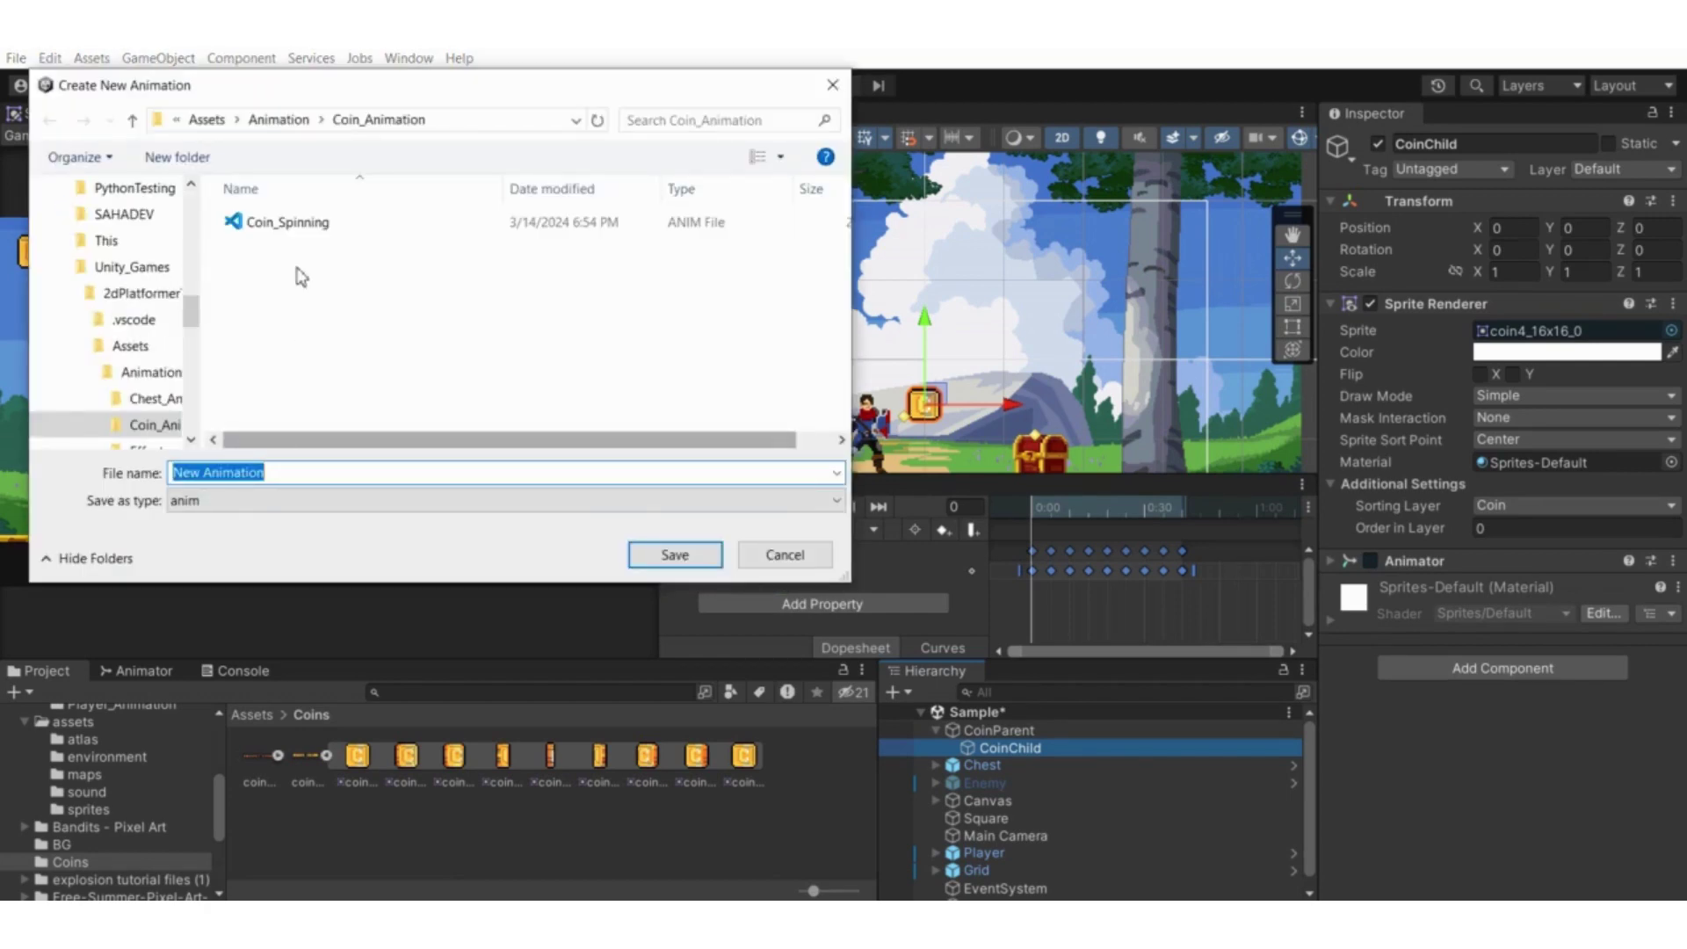
pyautogui.click(338, 221)
pyautogui.click(298, 472)
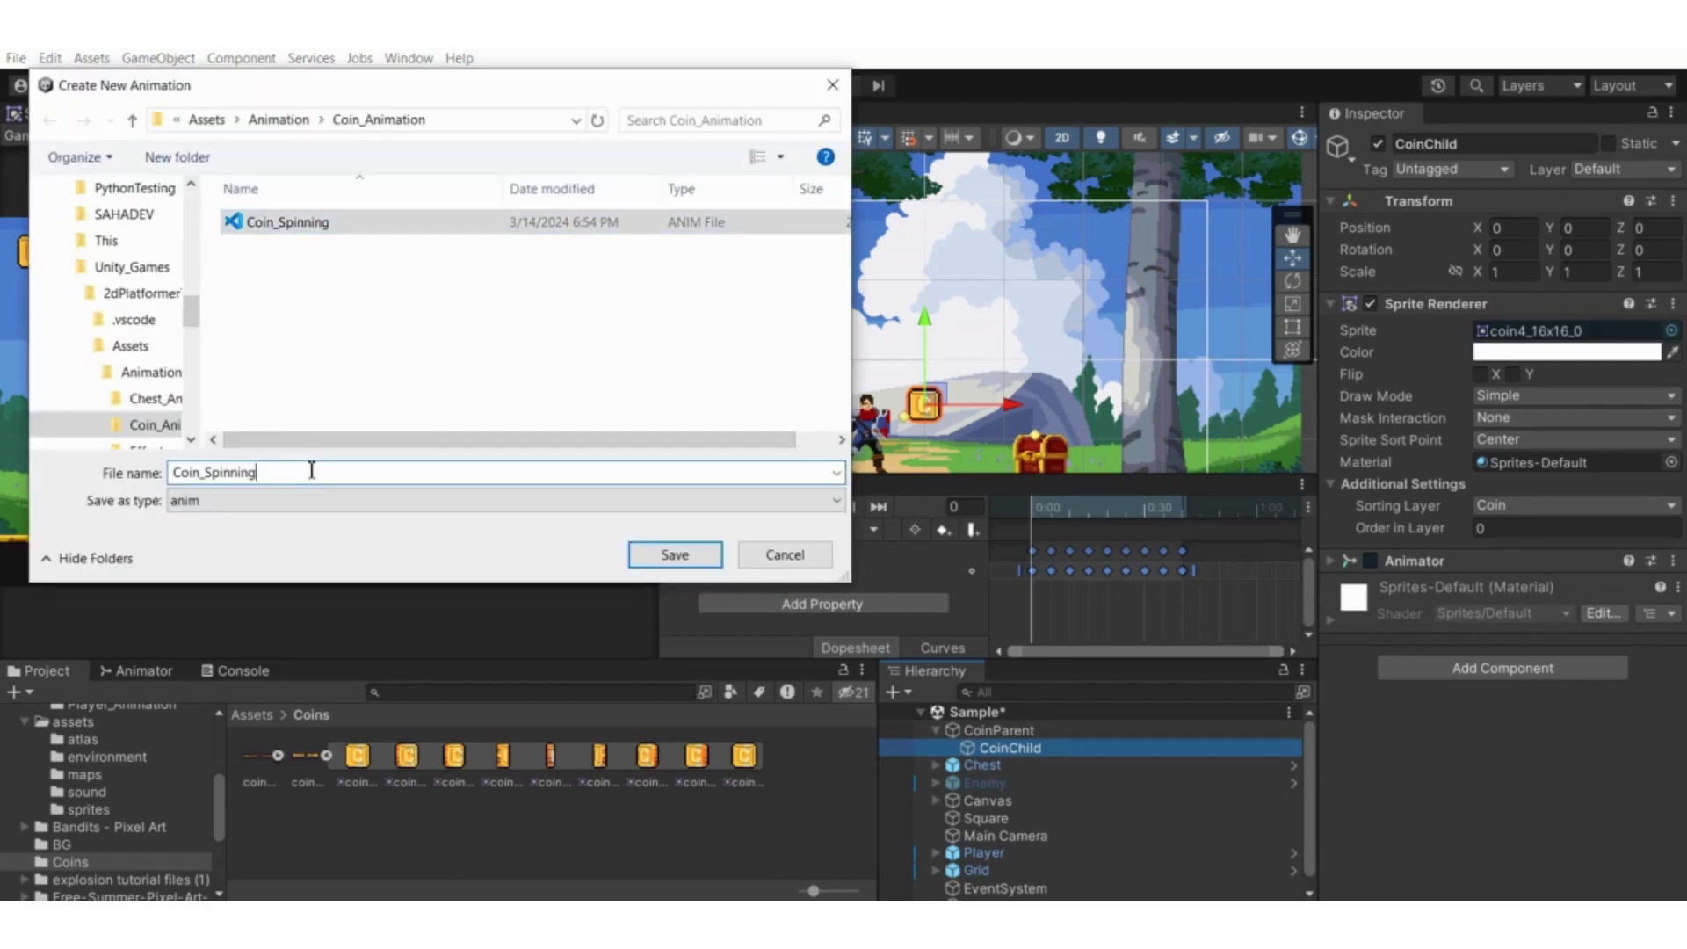
pyautogui.press('BackSpace')
pyautogui.press('BackSpace')
pyautogui.press('BackSpace')
pyautogui.press('BackSpace')
pyautogui.press('BackSpace')
pyautogui.press('BackSpace')
pyautogui.press('BackSpace')
pyautogui.press('BackSpace')
pyautogui.press('BackSpace')
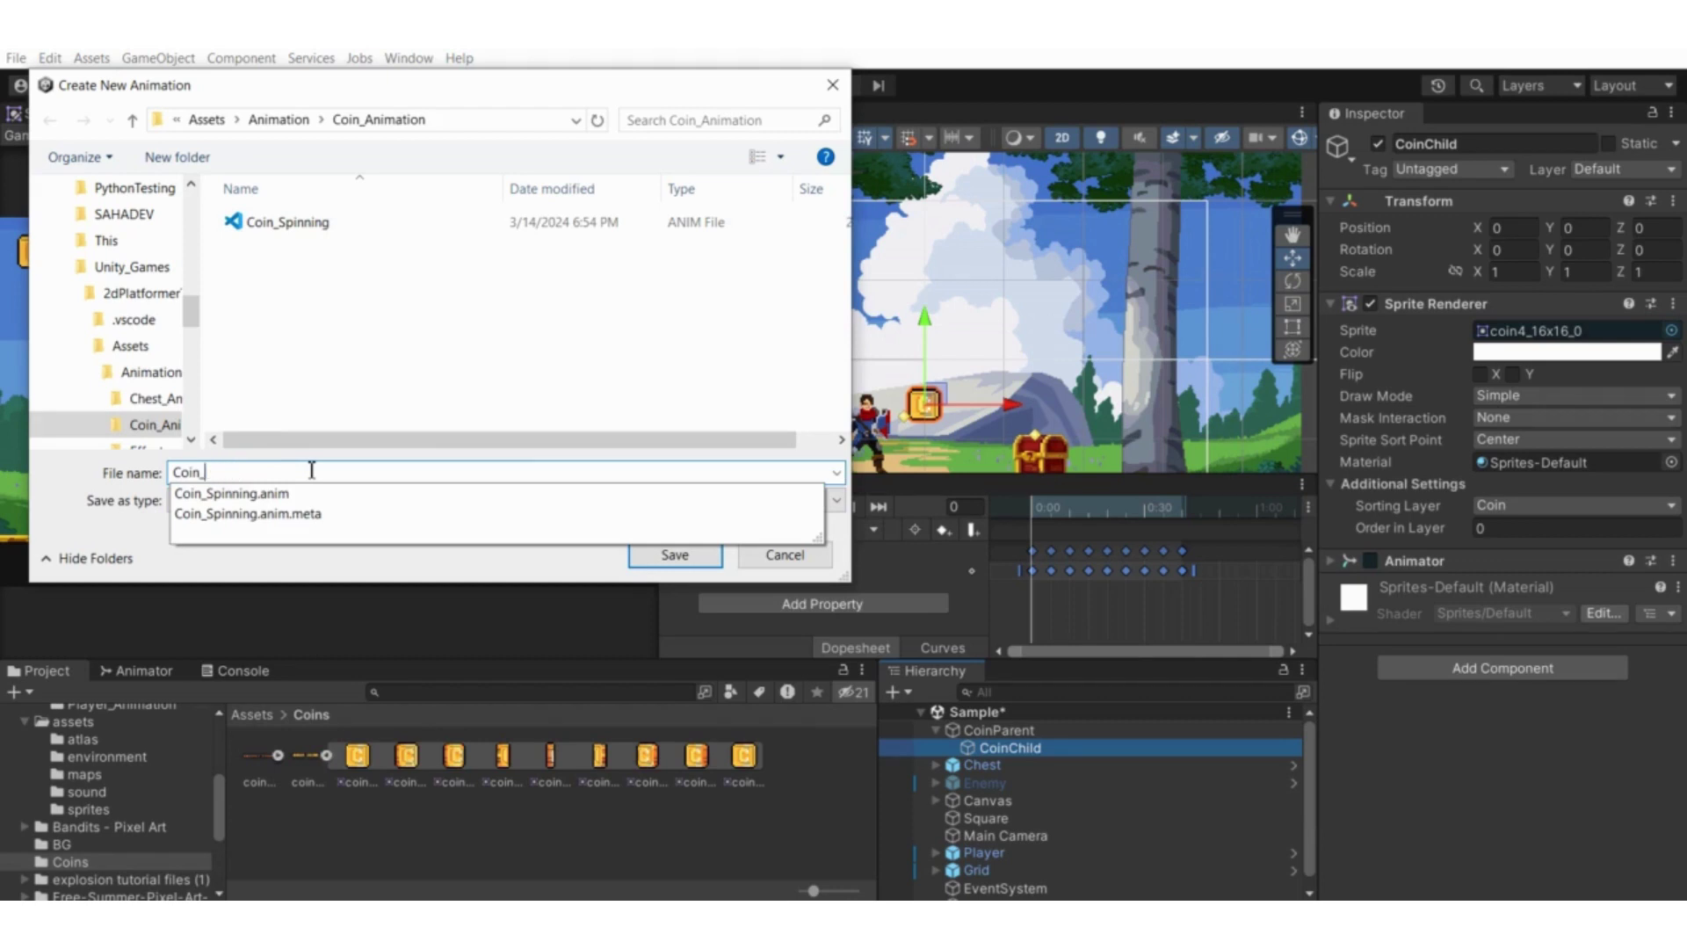
pyautogui.write('_Collec')
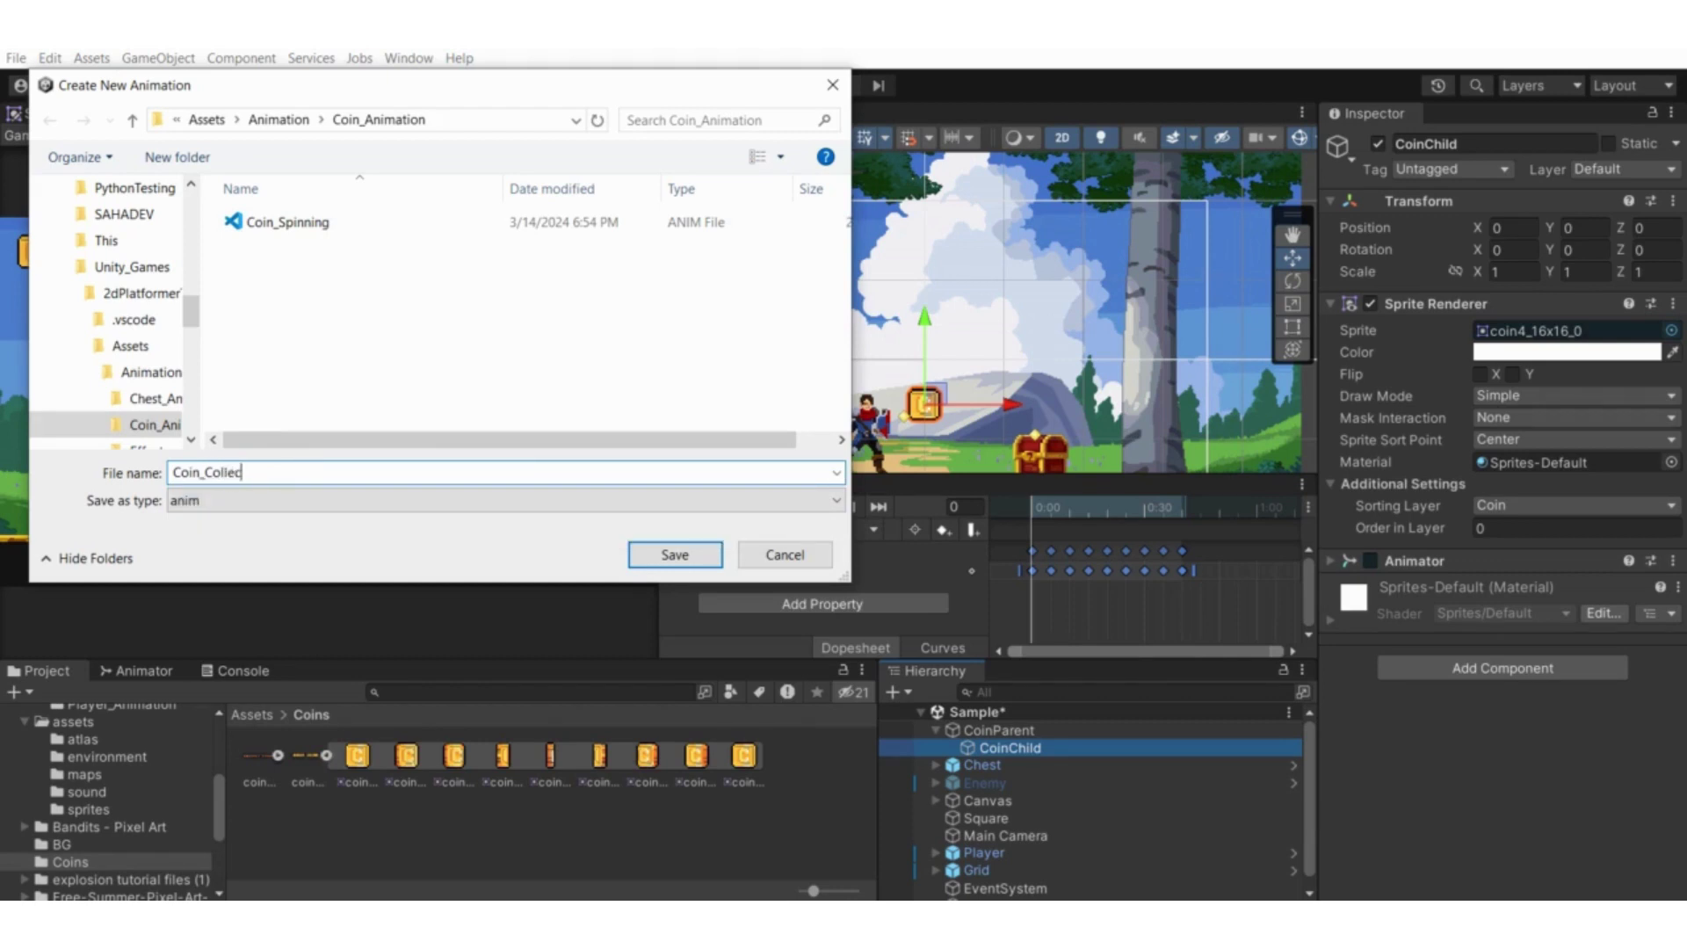
pyautogui.write('ted')
pyautogui.press('Return')
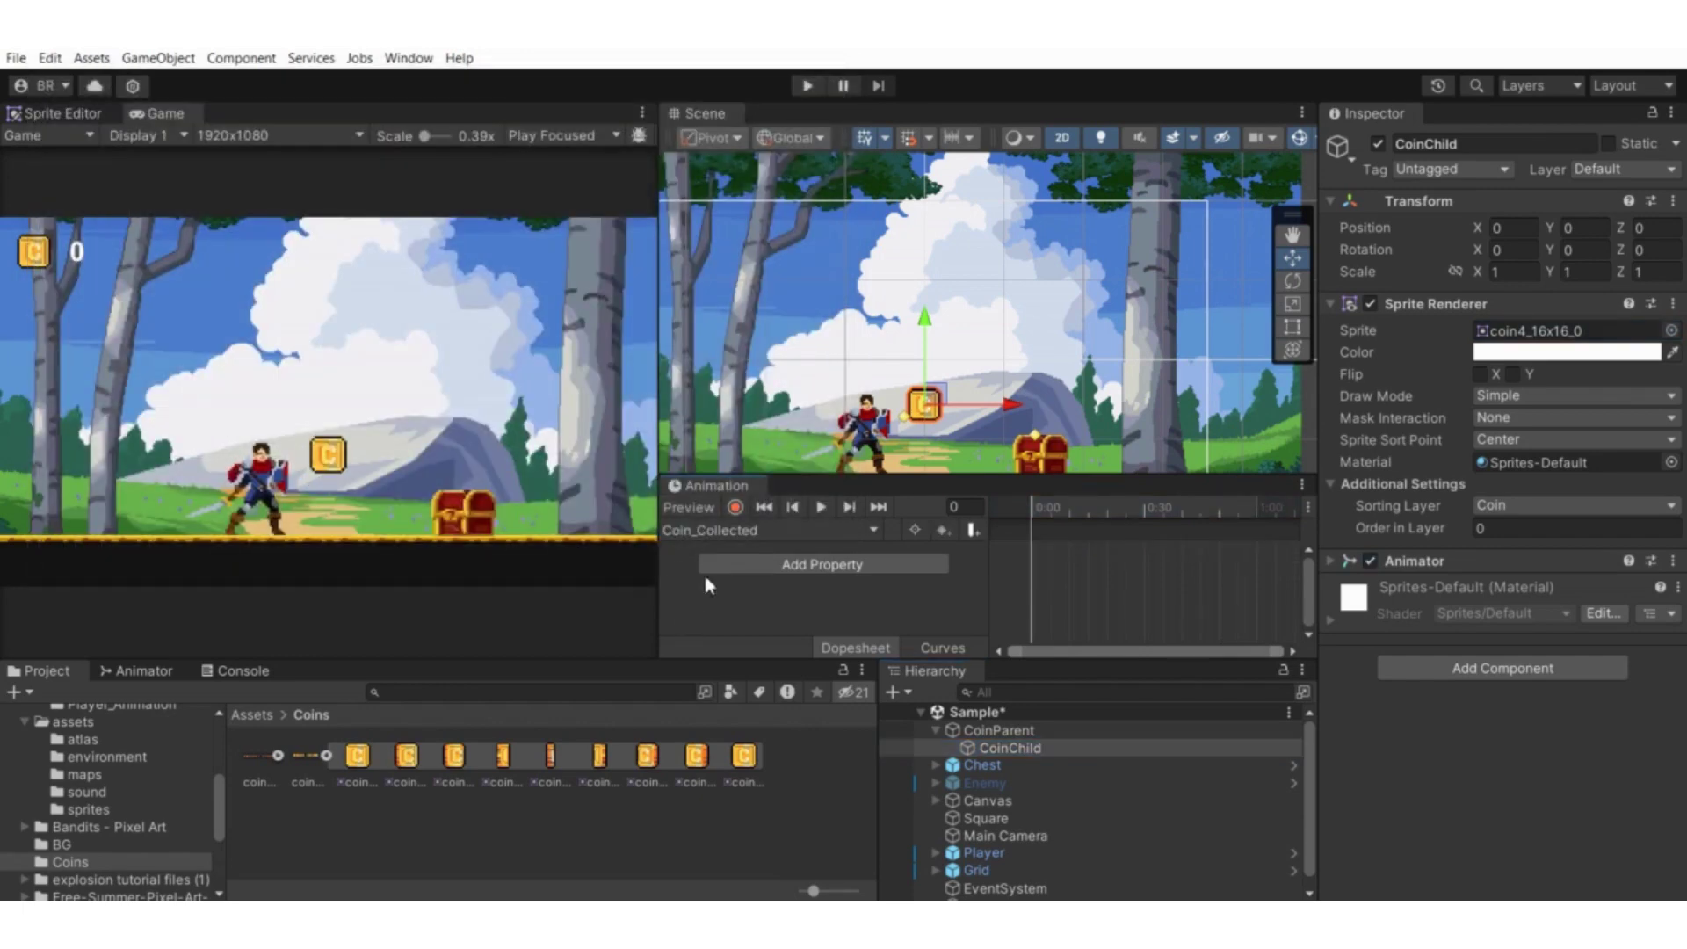
# Start keyframe recording on Coin_Collected and move the playhead to frame 60
pyautogui.scroll(-1, 923, 413)
pyautogui.moveTo(936, 422)
pyautogui.mouseDown(button='middle')
pyautogui.moveTo(936, 461)
pyautogui.moveTo(945, 422)
pyautogui.mouseUp(button='middle')
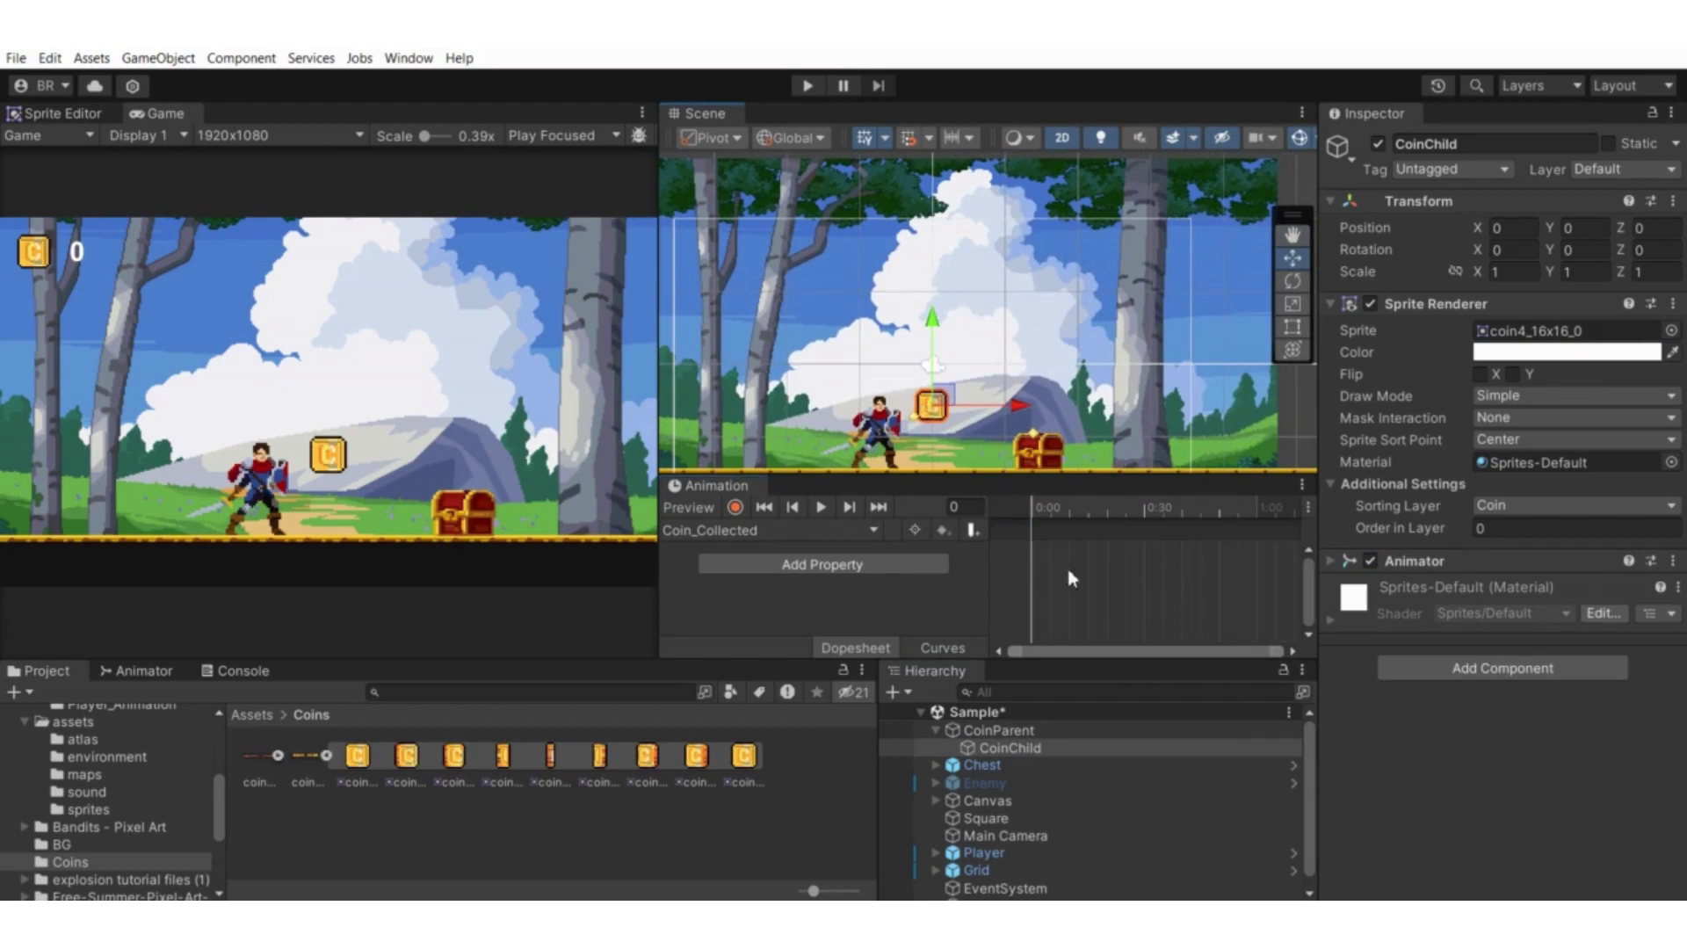
pyautogui.scroll(-2, 984, 396)
pyautogui.scroll(3, 984, 396)
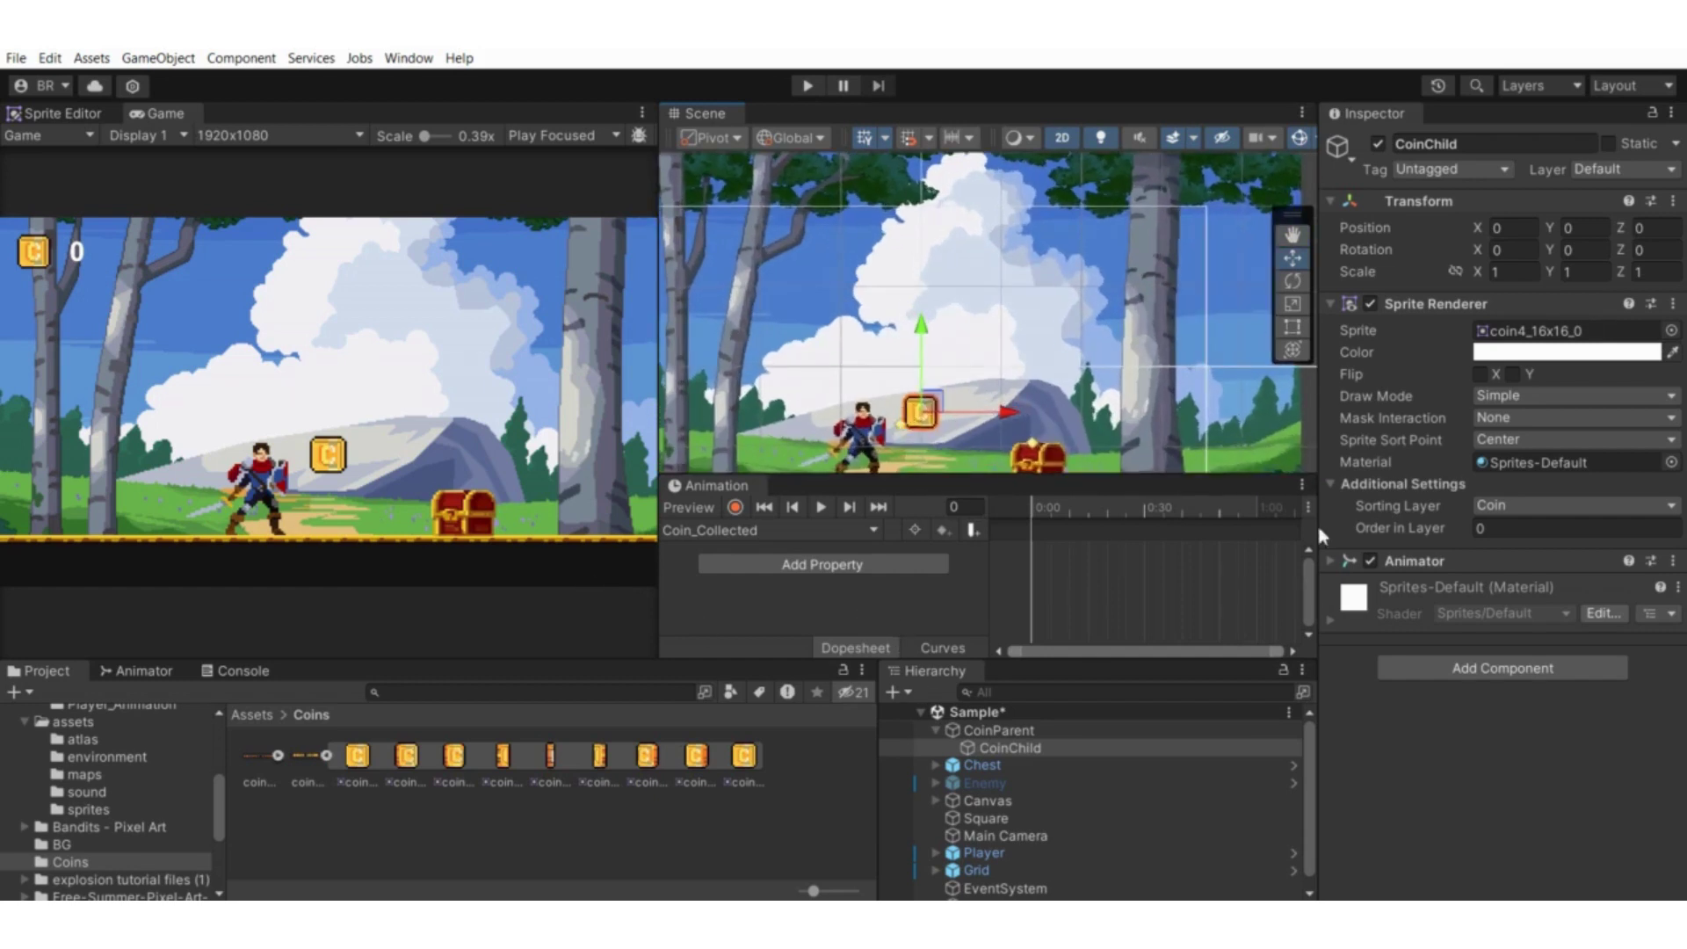
pyautogui.click(735, 507)
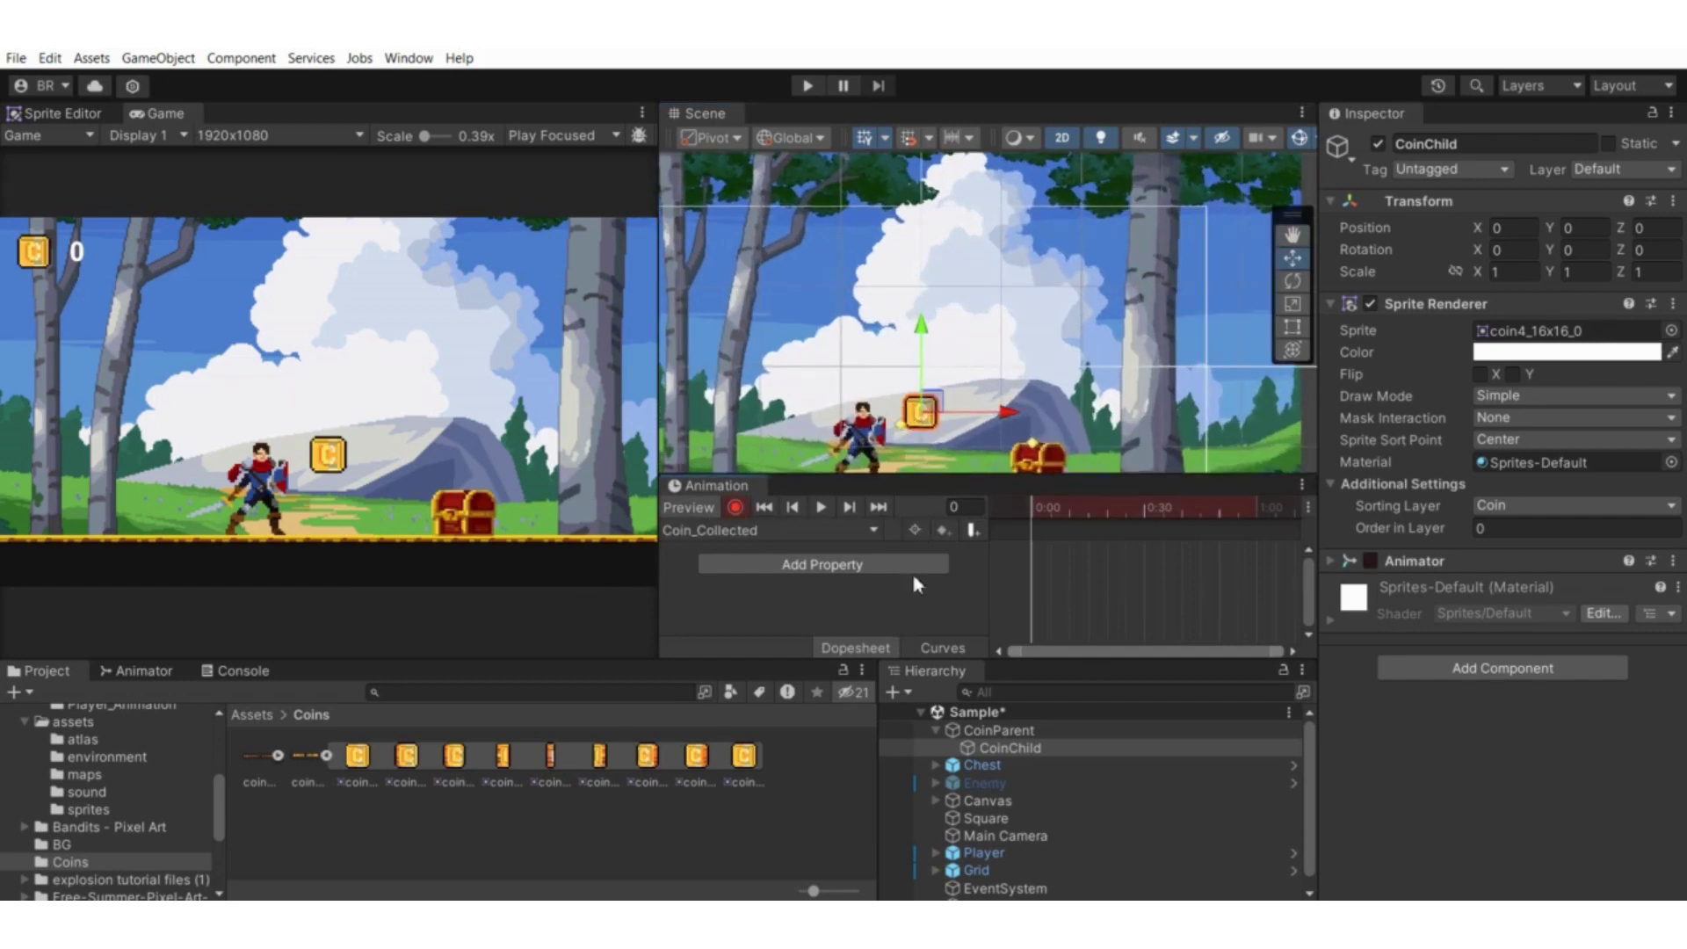
pyautogui.moveTo(1046, 508); pyautogui.dragTo(1258, 525)
# Raise CoinChild in the scene and set its Position Y to 2
pyautogui.scroll(-3, 1233, 580)
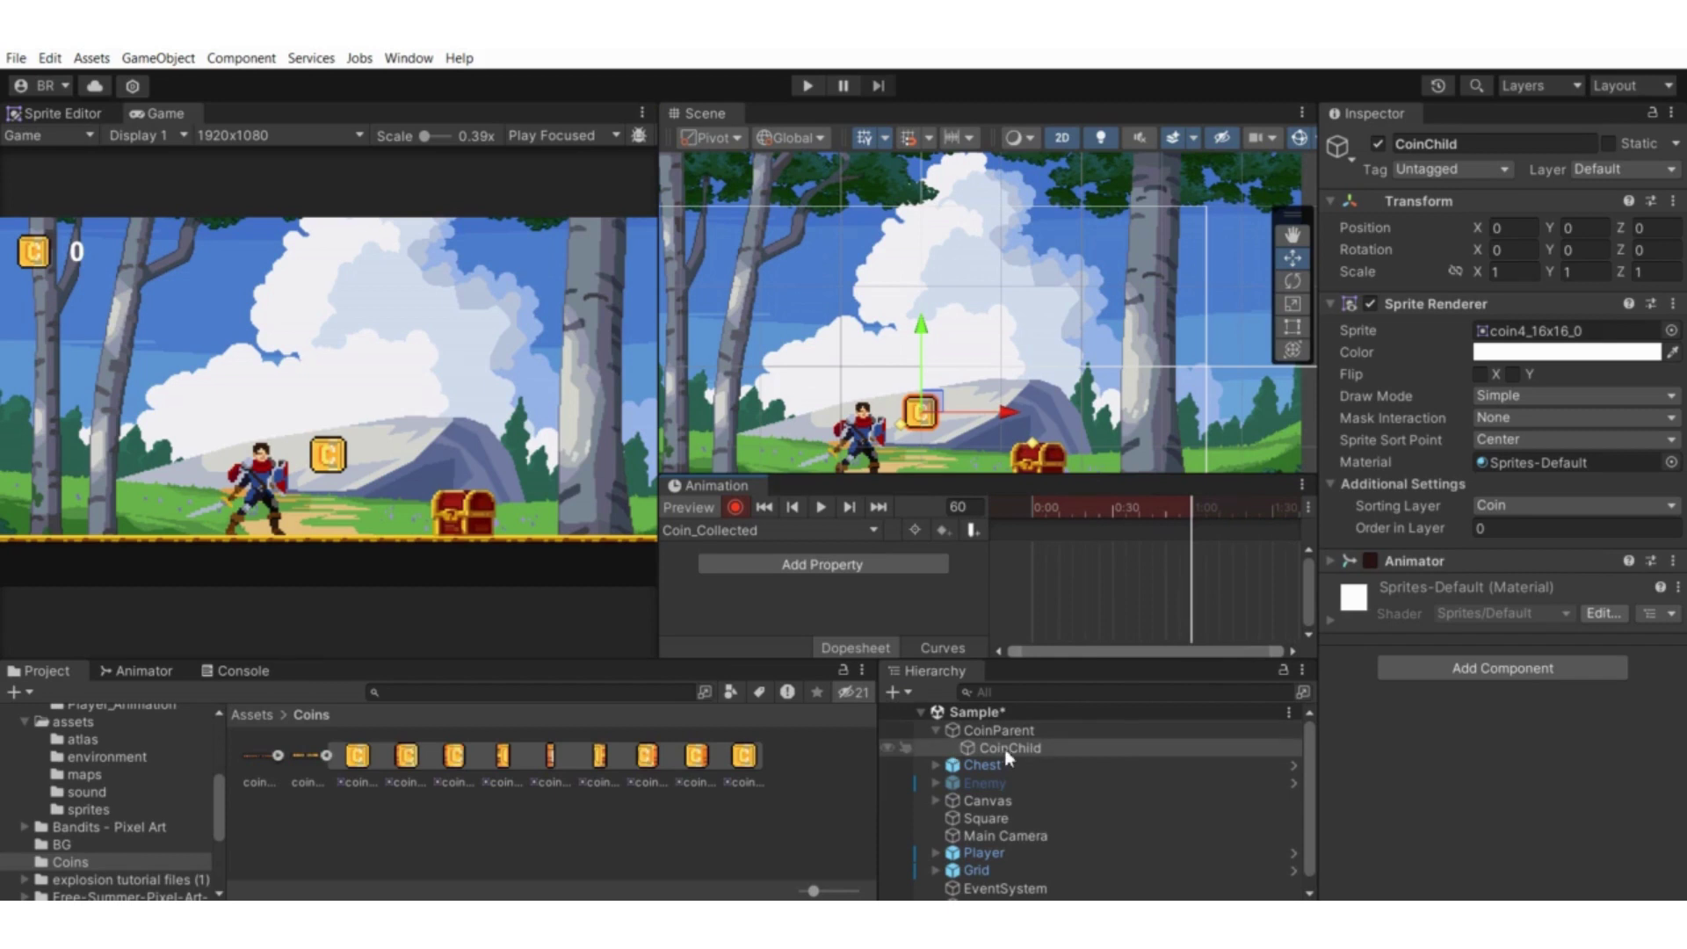
pyautogui.moveTo(910, 329); pyautogui.dragTo(918, 380, button='middle')
pyautogui.moveTo(919, 379); pyautogui.dragTo(923, 323)
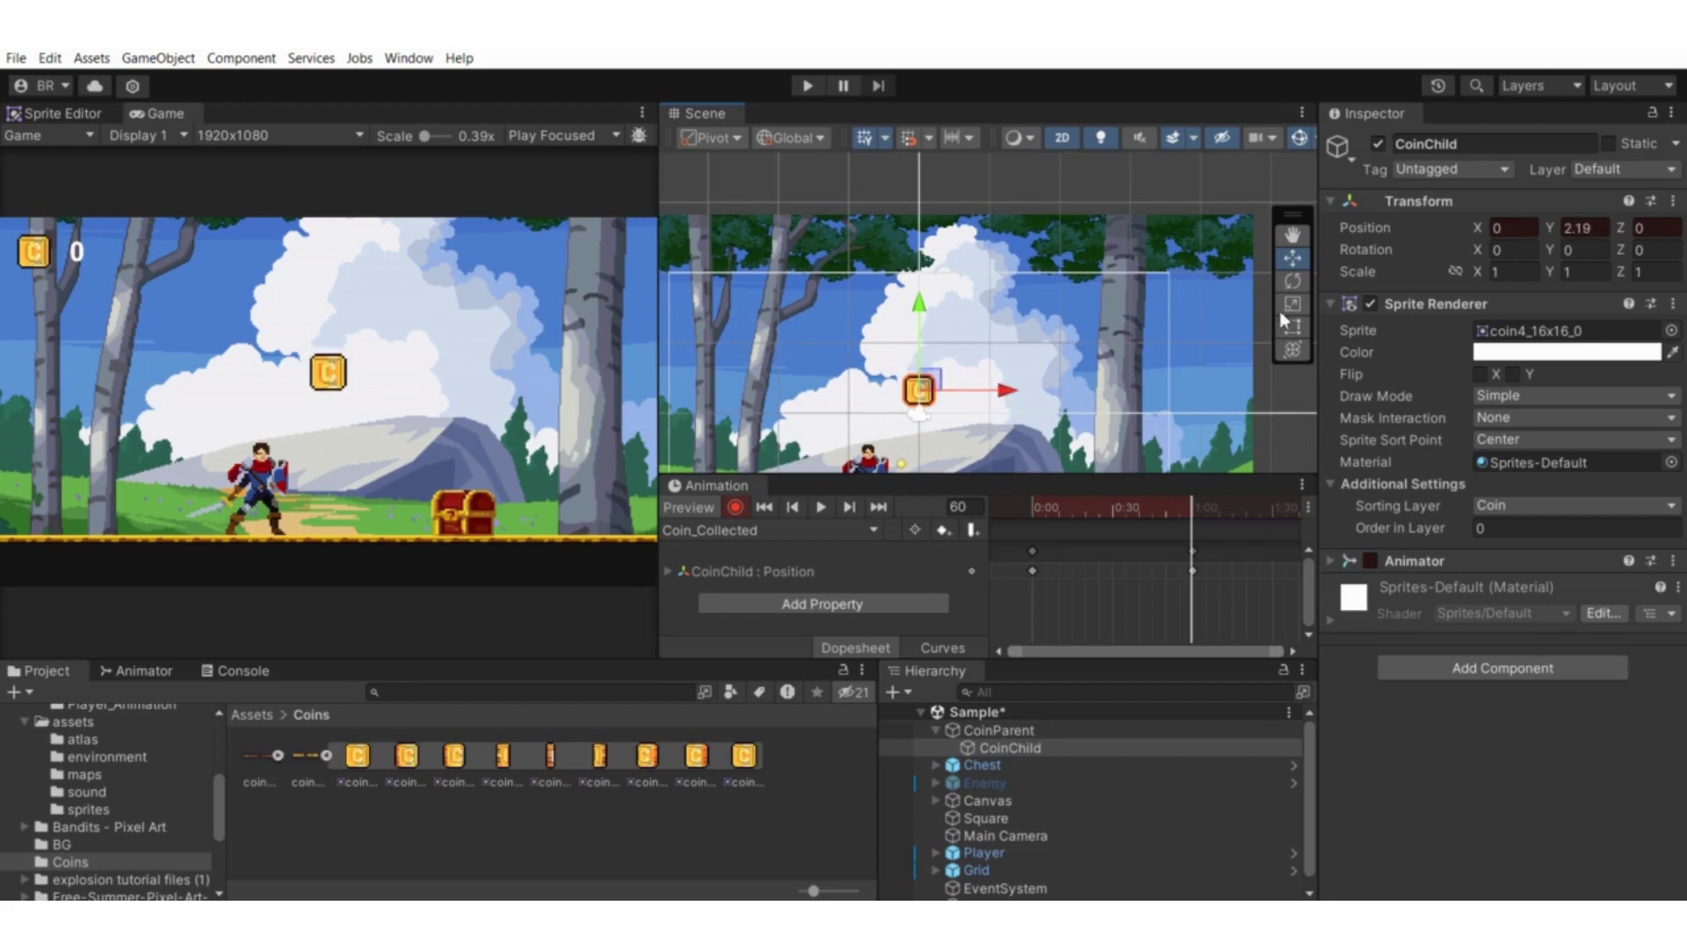
pyautogui.click(1579, 228)
pyautogui.write('3')
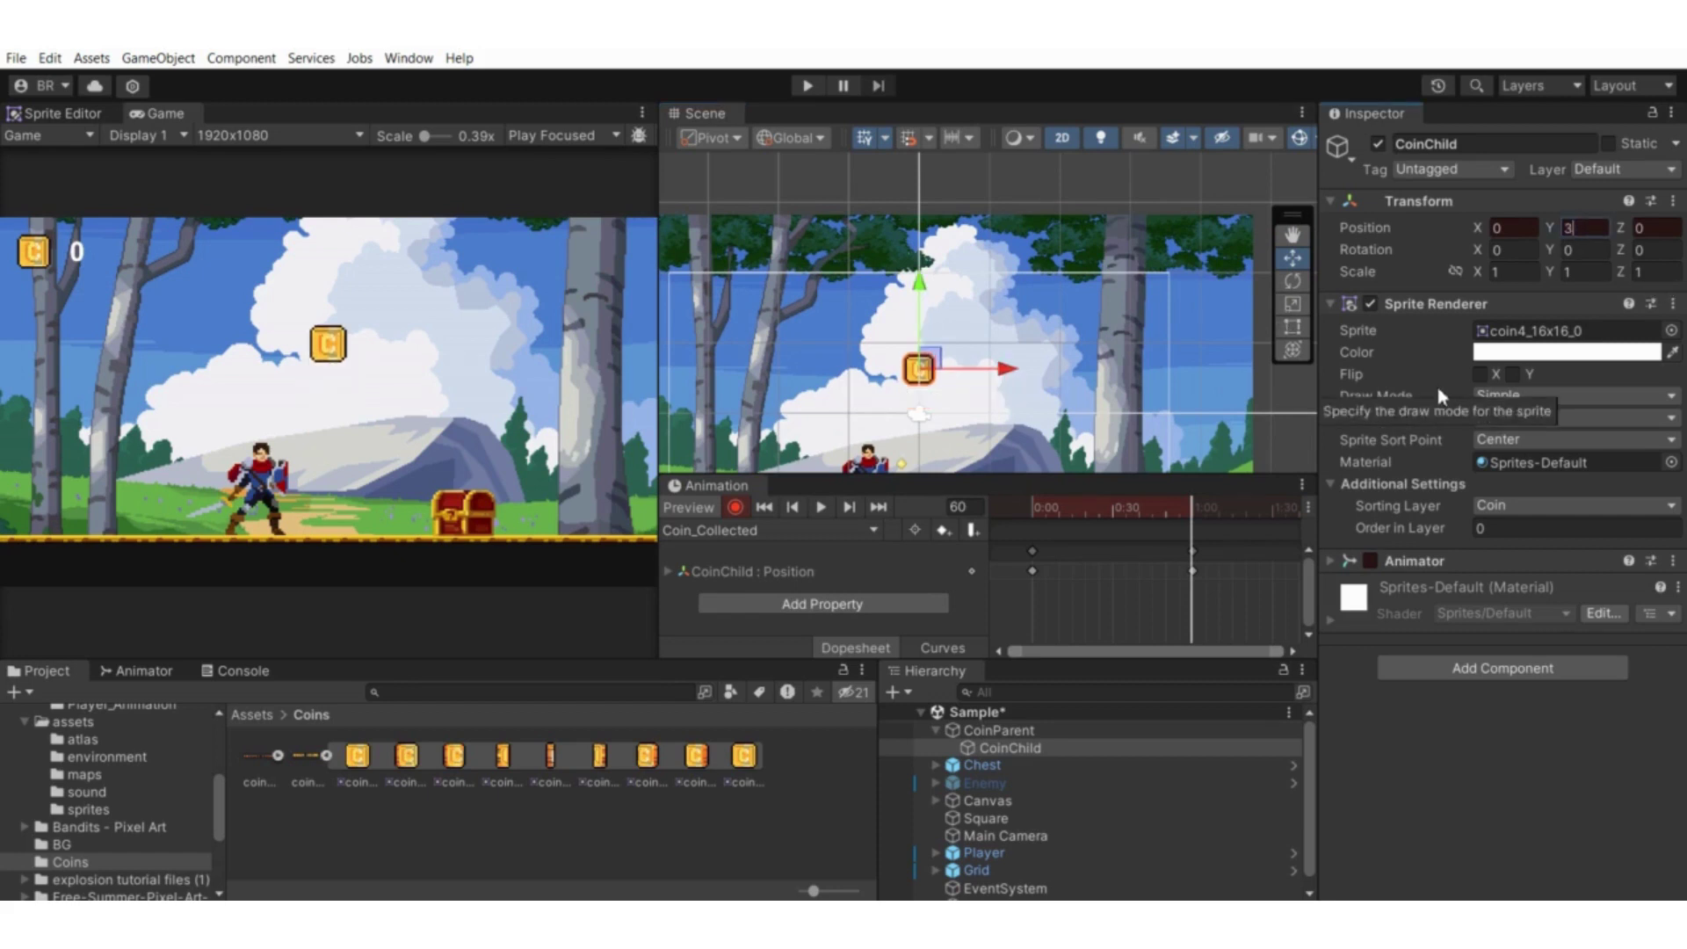
pyautogui.press('BackSpace')
pyautogui.write('2')
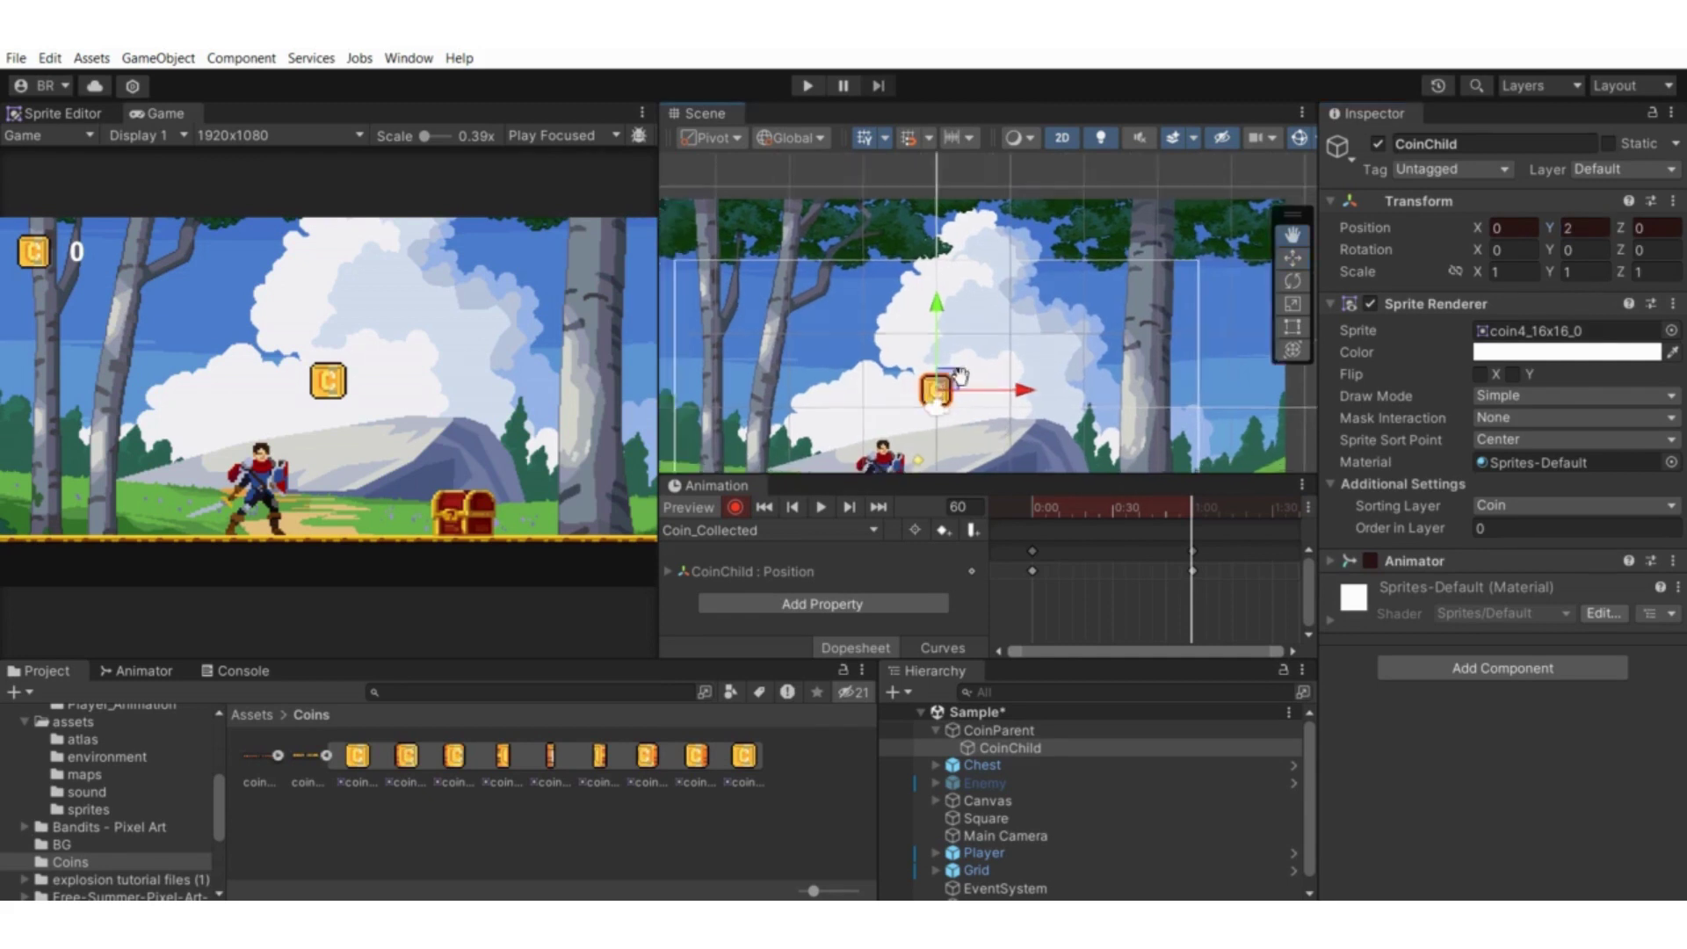
pyautogui.moveTo(930, 413); pyautogui.dragTo(995, 384, button='middle')
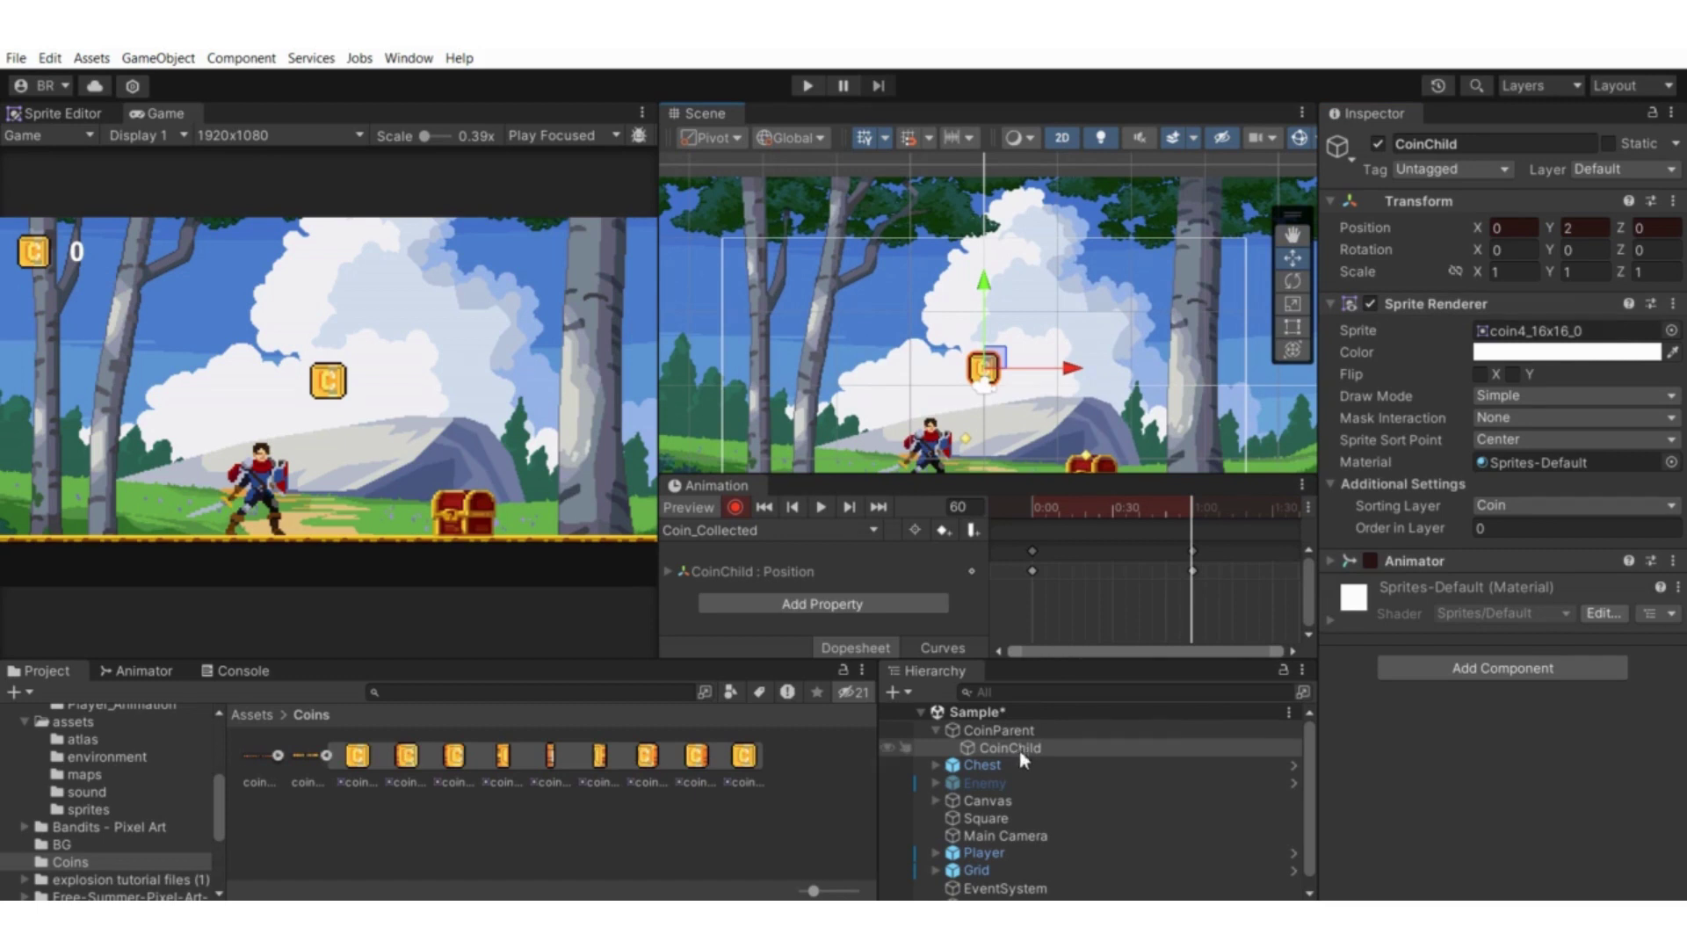
# Key the CoinChild Sprite Renderer colour alpha down to 0 for full transparency
pyautogui.click(1530, 354)
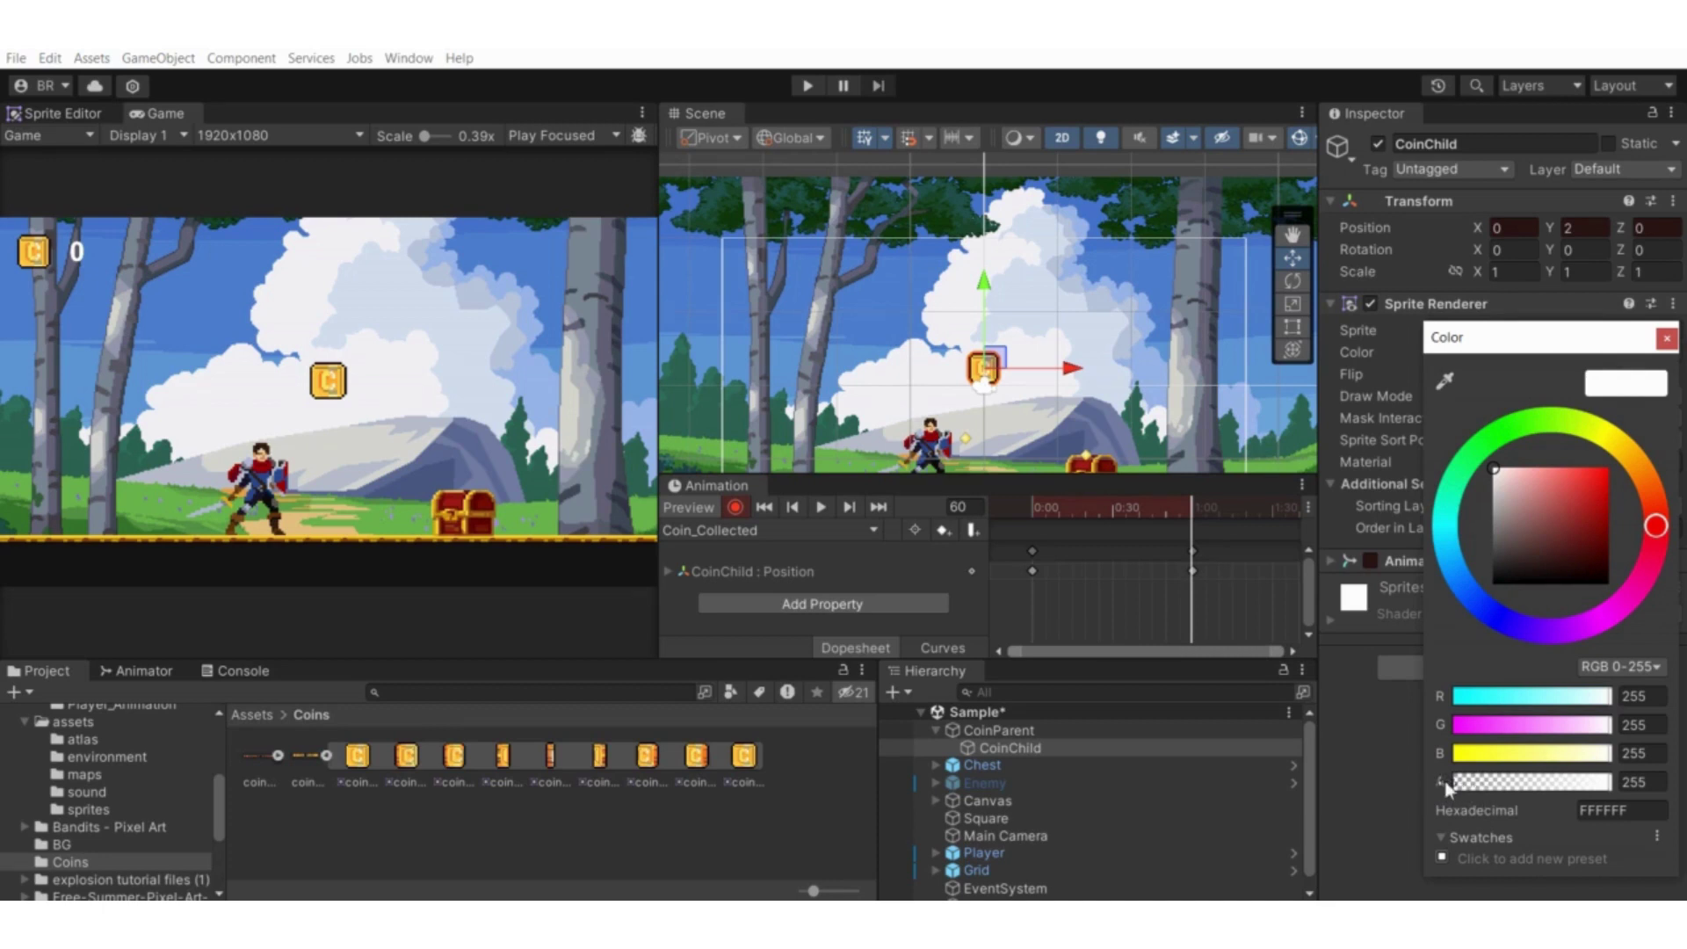
pyautogui.moveTo(1449, 785); pyautogui.dragTo(1408, 787)
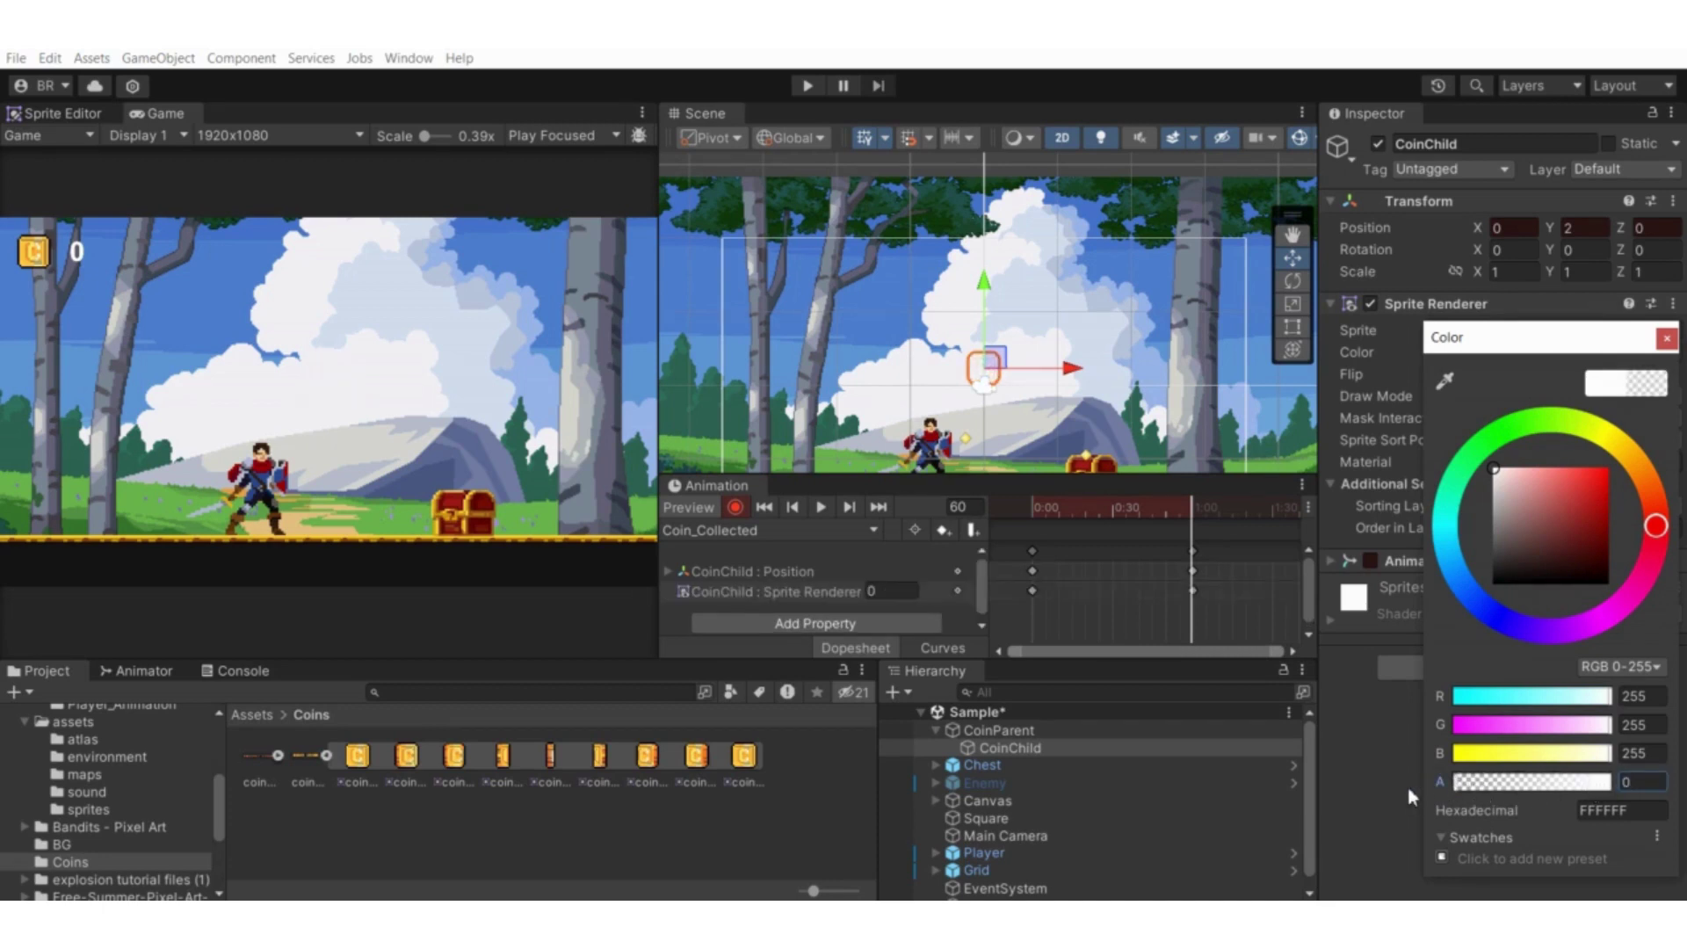
pyautogui.scroll(1, 949, 369)
pyautogui.click(1000, 365)
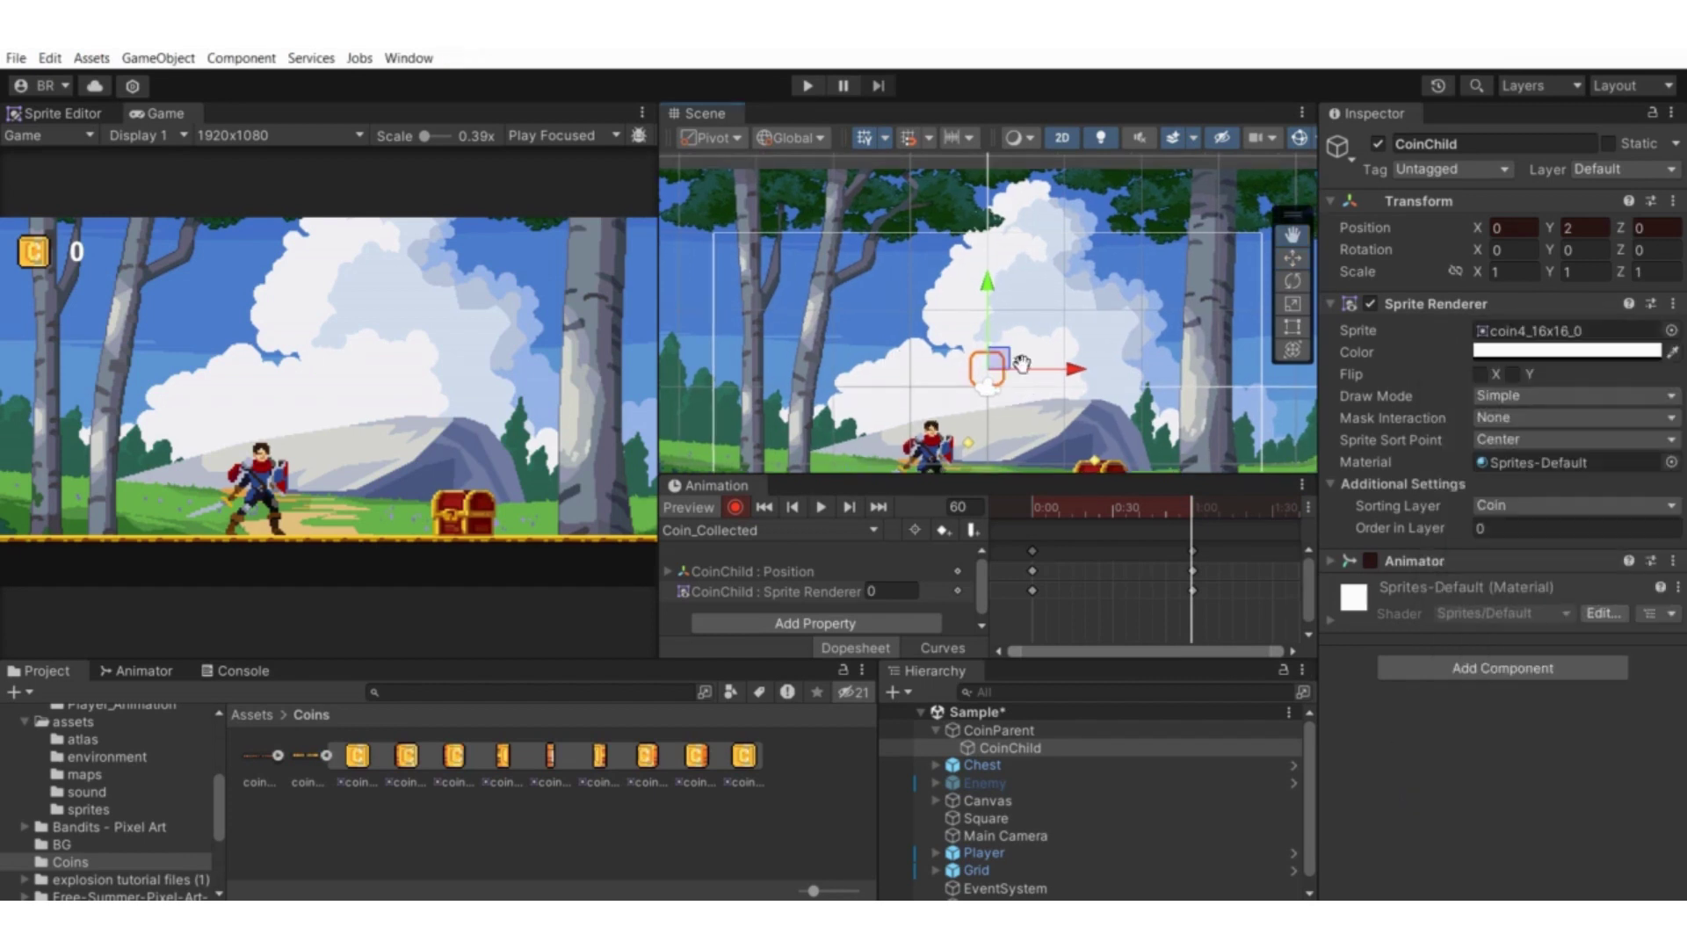
# Preview the Coin_Collected animation twice, then stop playback and end recording
pyautogui.click(820, 510)
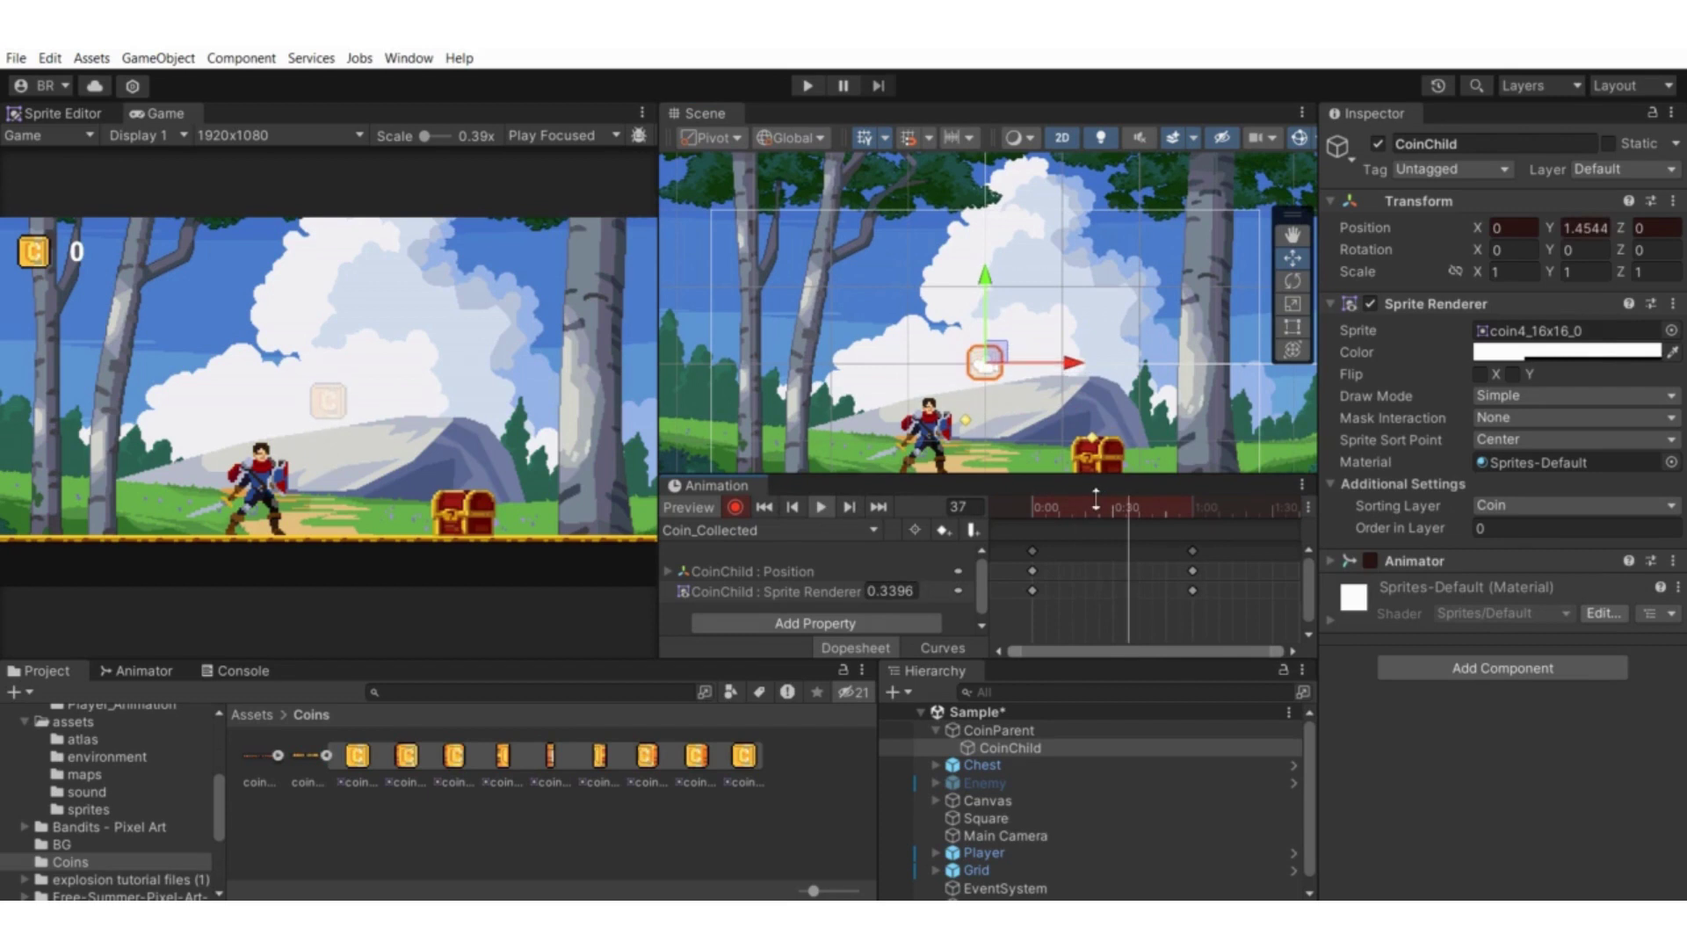
pyautogui.click(792, 508)
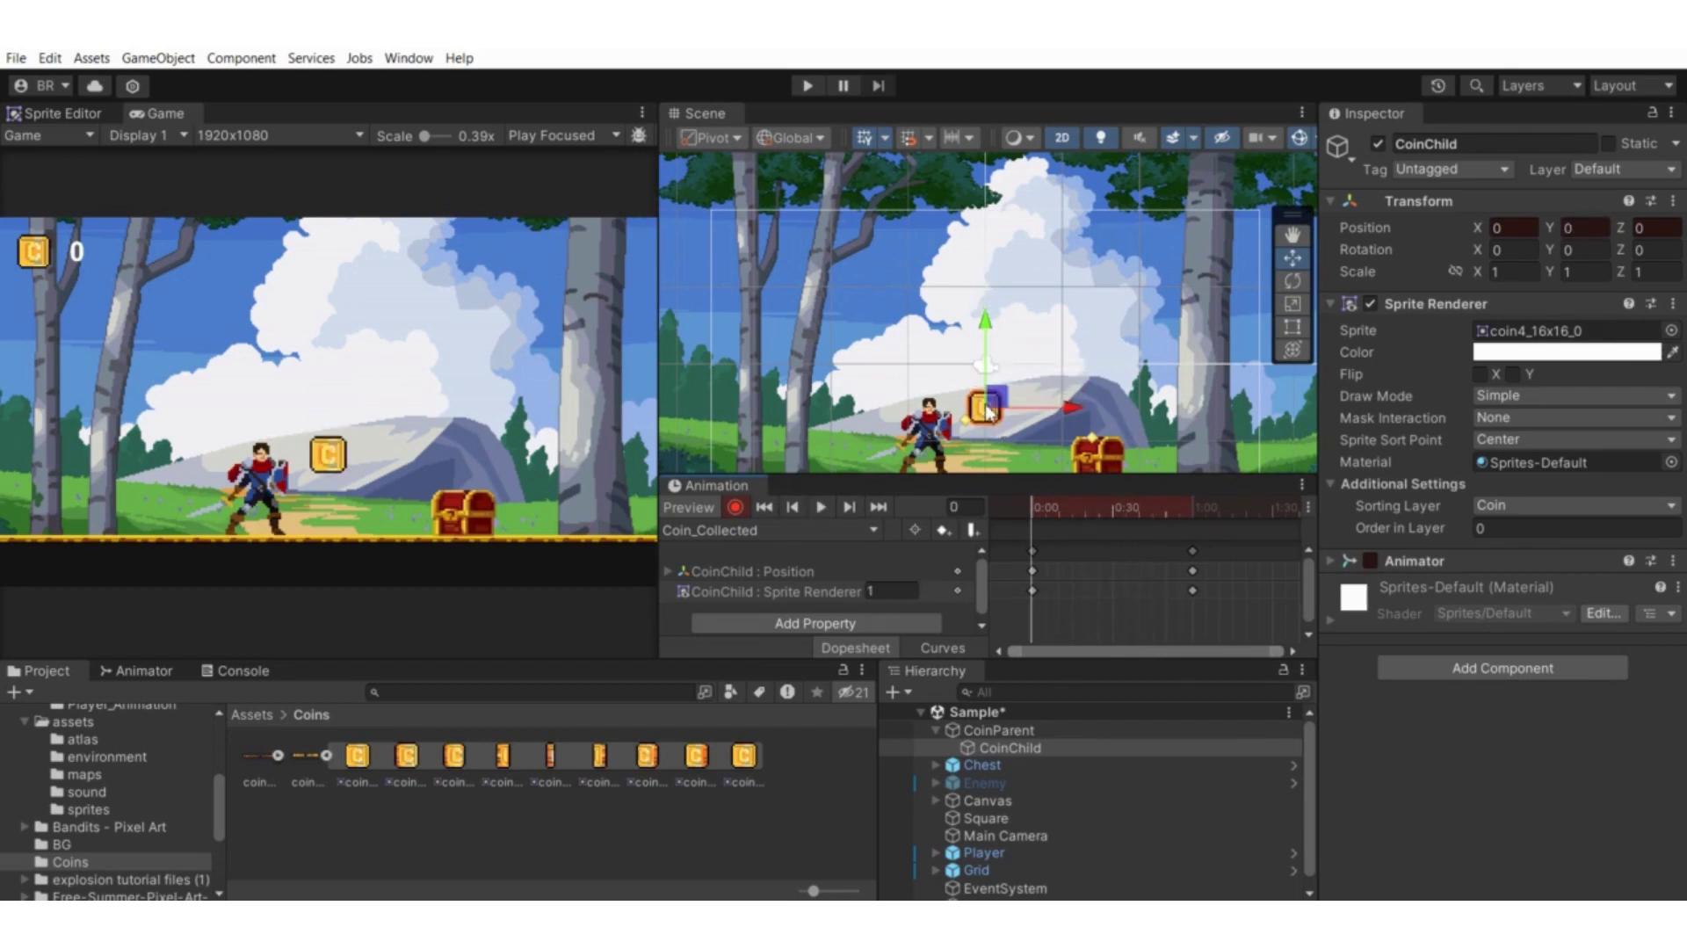
pyautogui.click(821, 507)
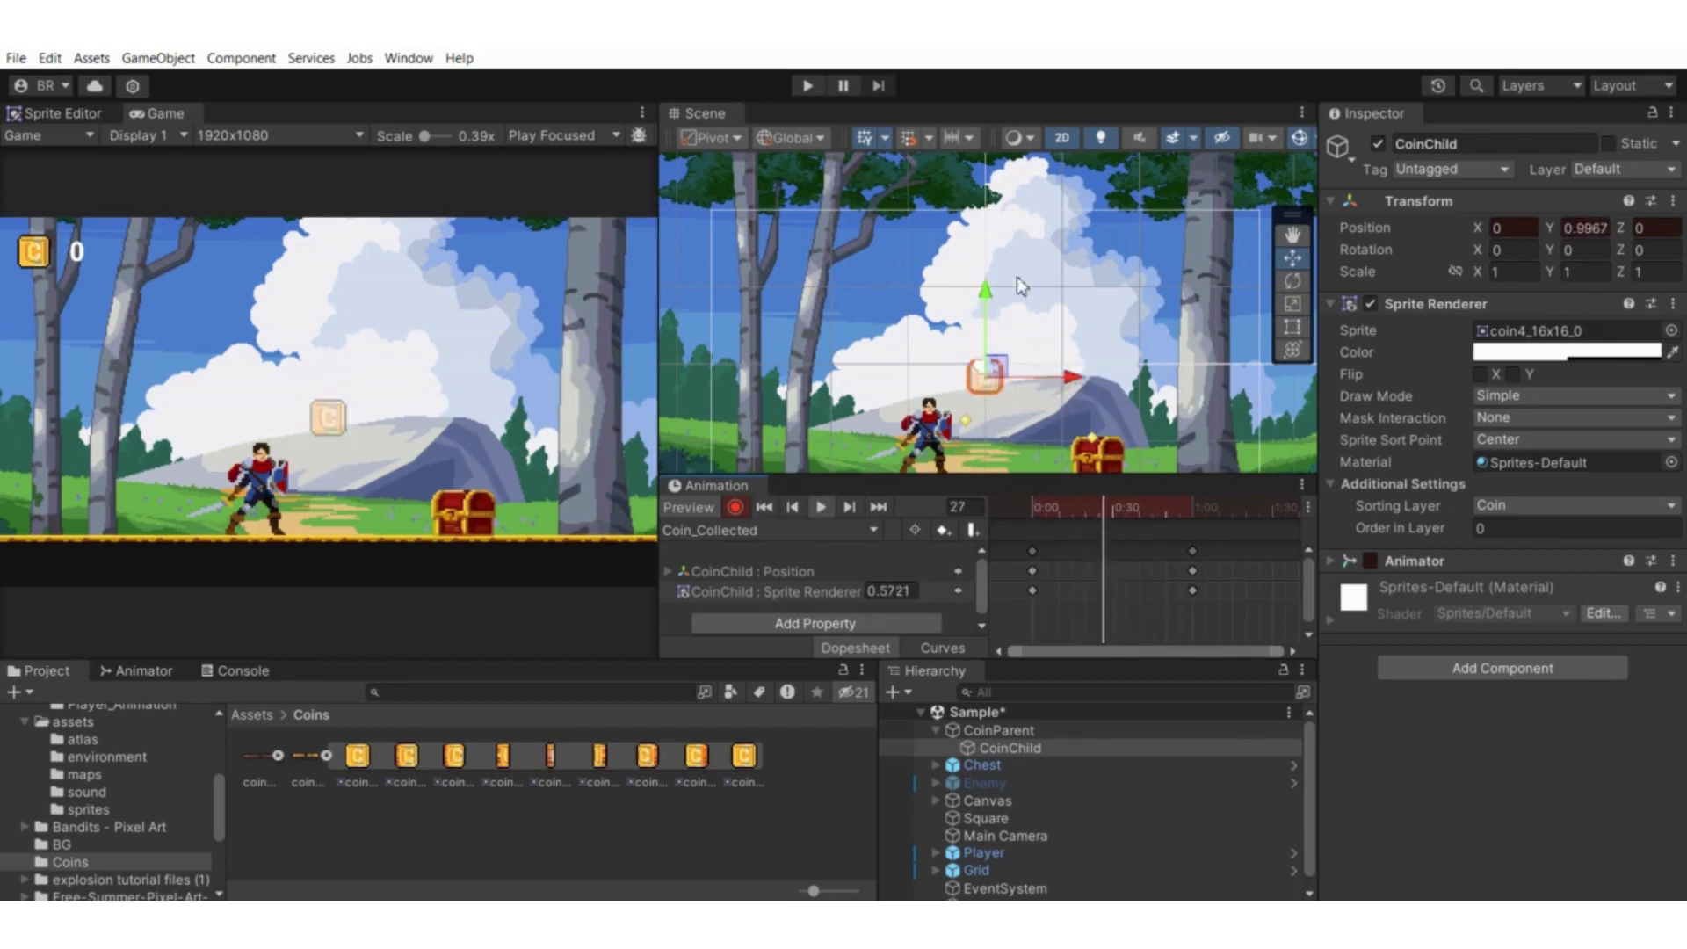
pyautogui.click(736, 508)
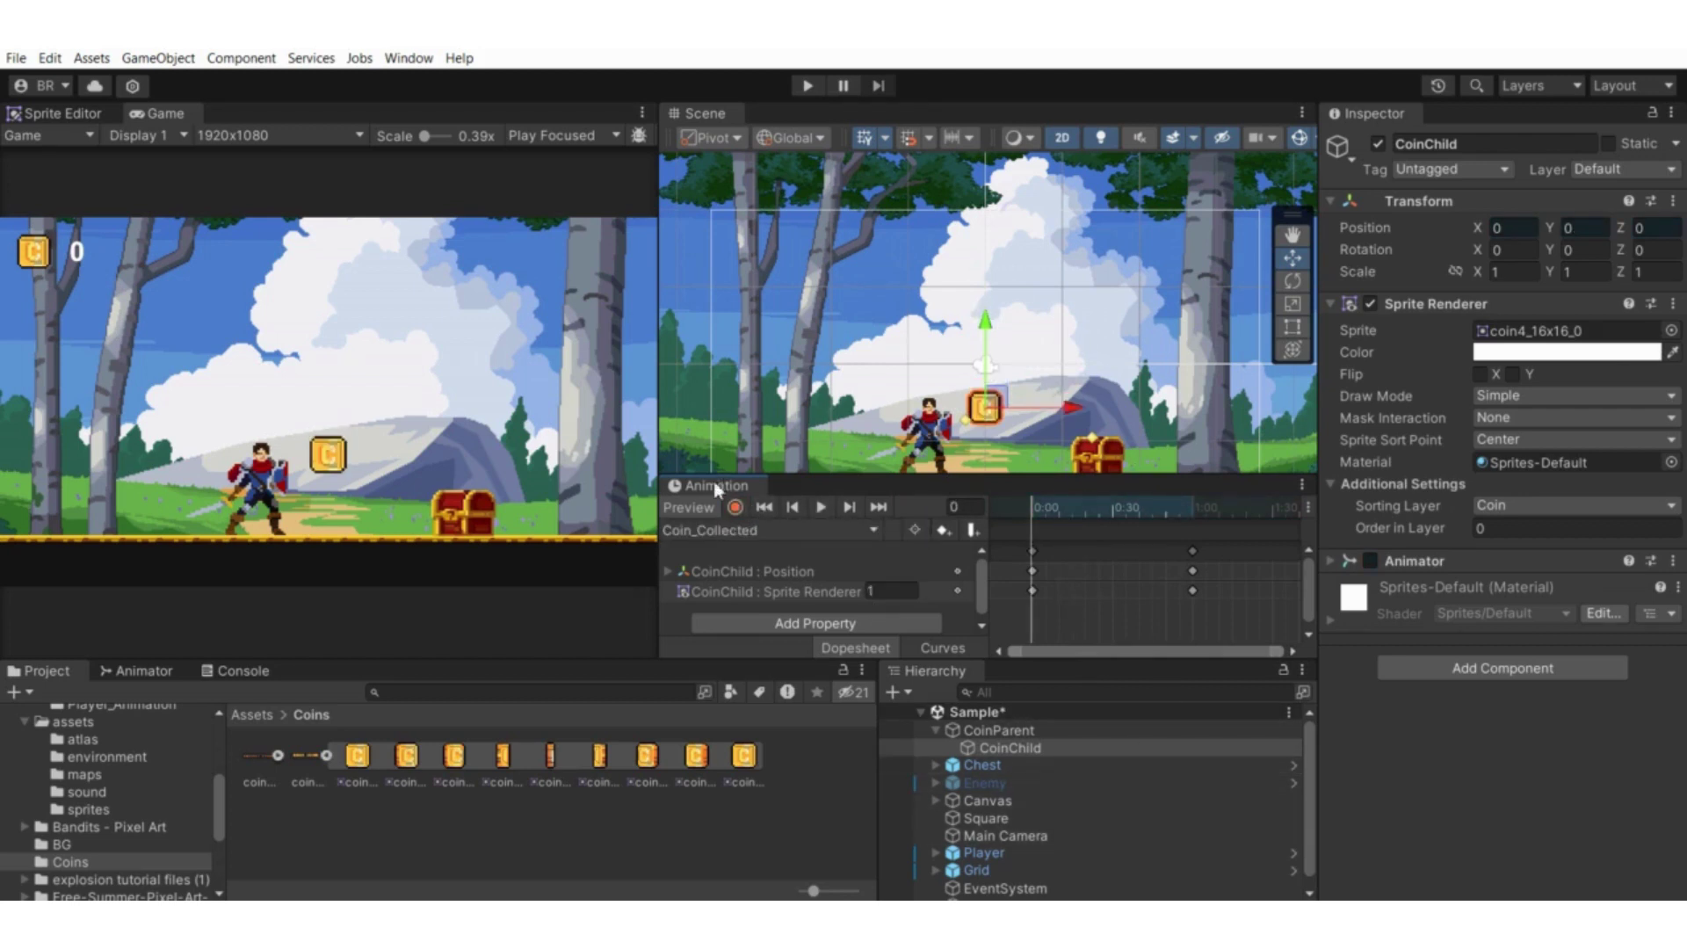
# Dock the Animation panel at the bottom and arrange Coin_Collected beside Coin_Spinning in the Animator graph
pyautogui.moveTo(708, 486); pyautogui.dragTo(479, 677)
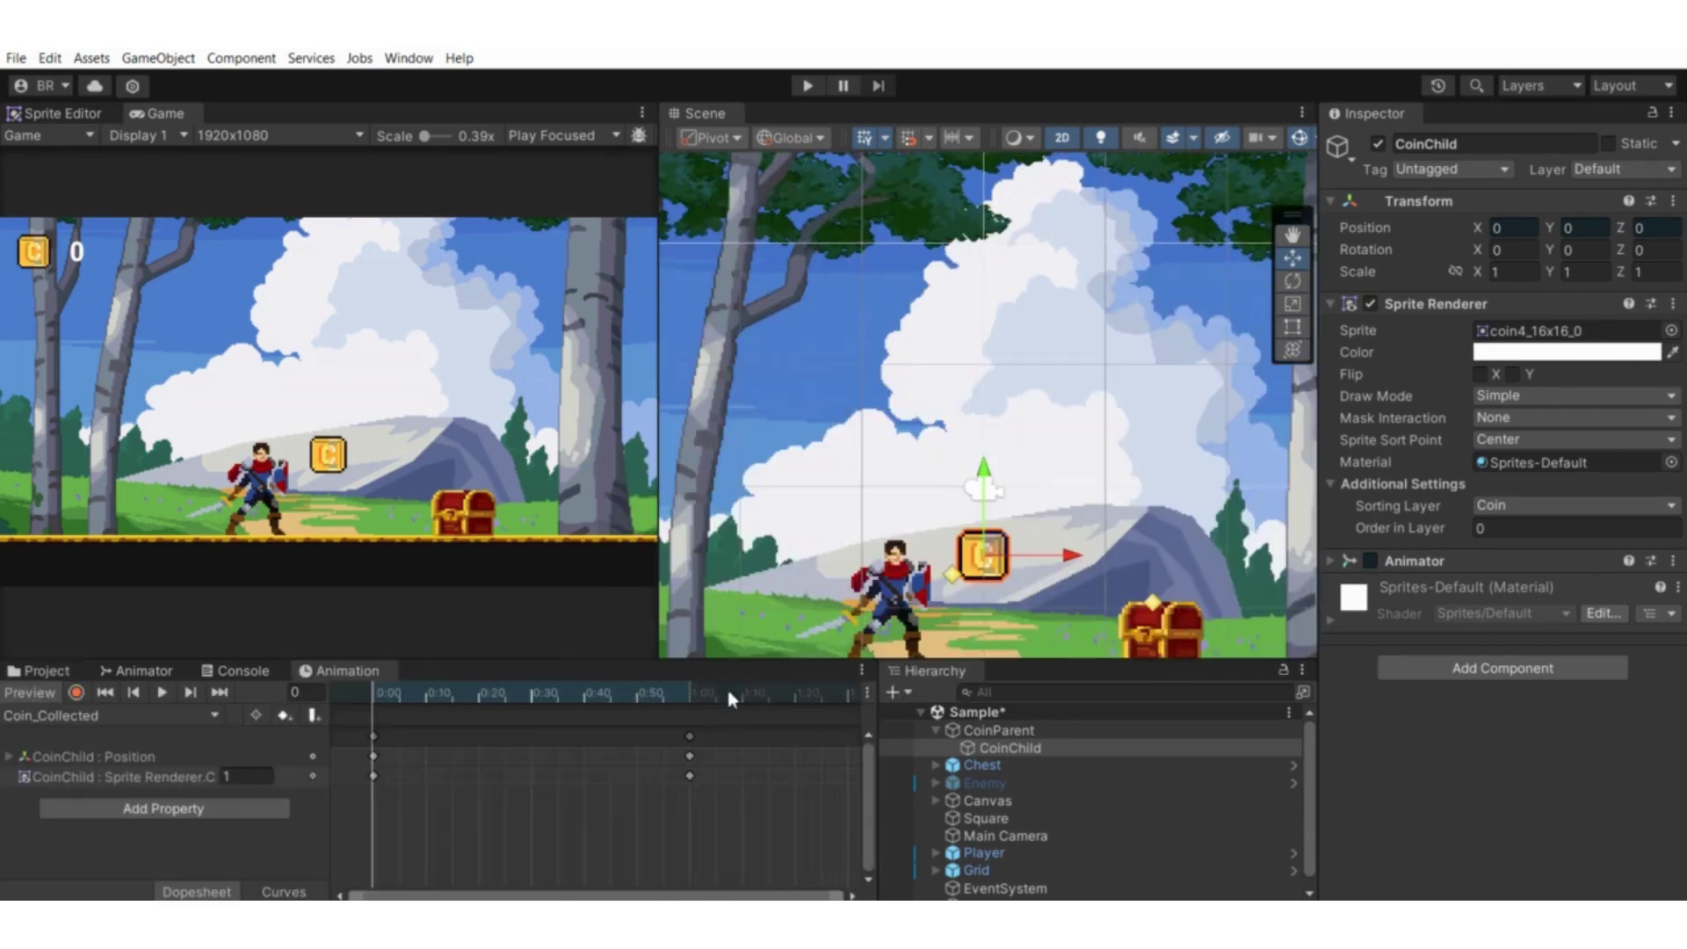
pyautogui.click(145, 672)
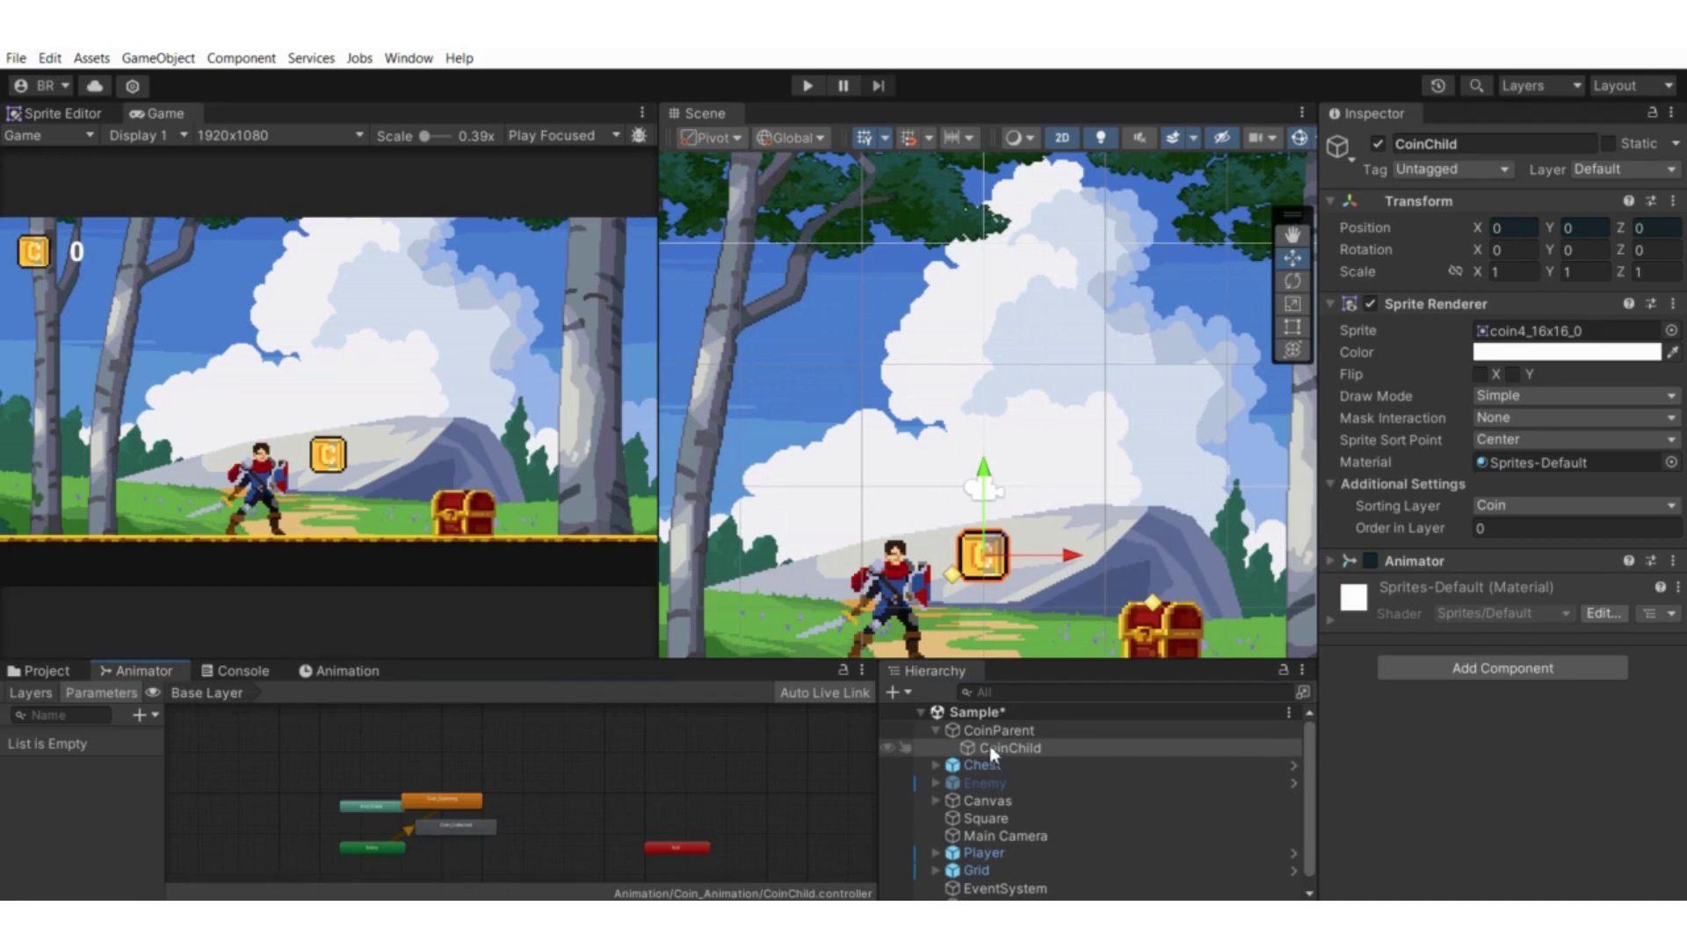
pyautogui.moveTo(527, 800); pyautogui.dragTo(662, 788, button='middle')
pyautogui.scroll(4, 659, 784)
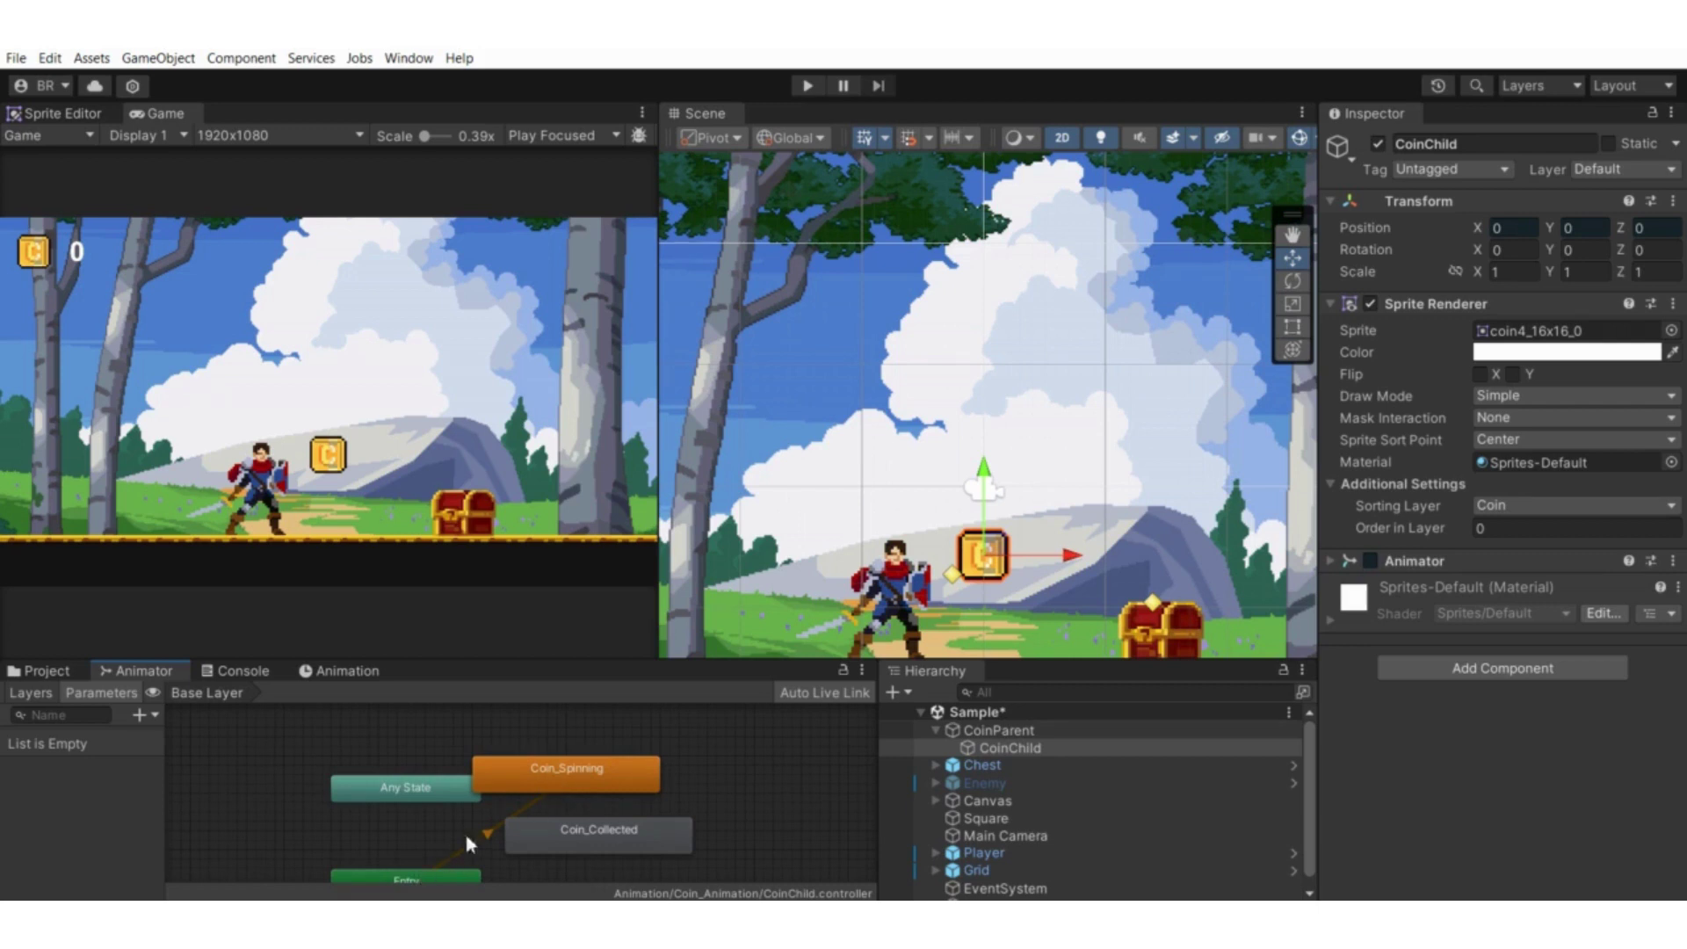
pyautogui.scroll(-3, 501, 753)
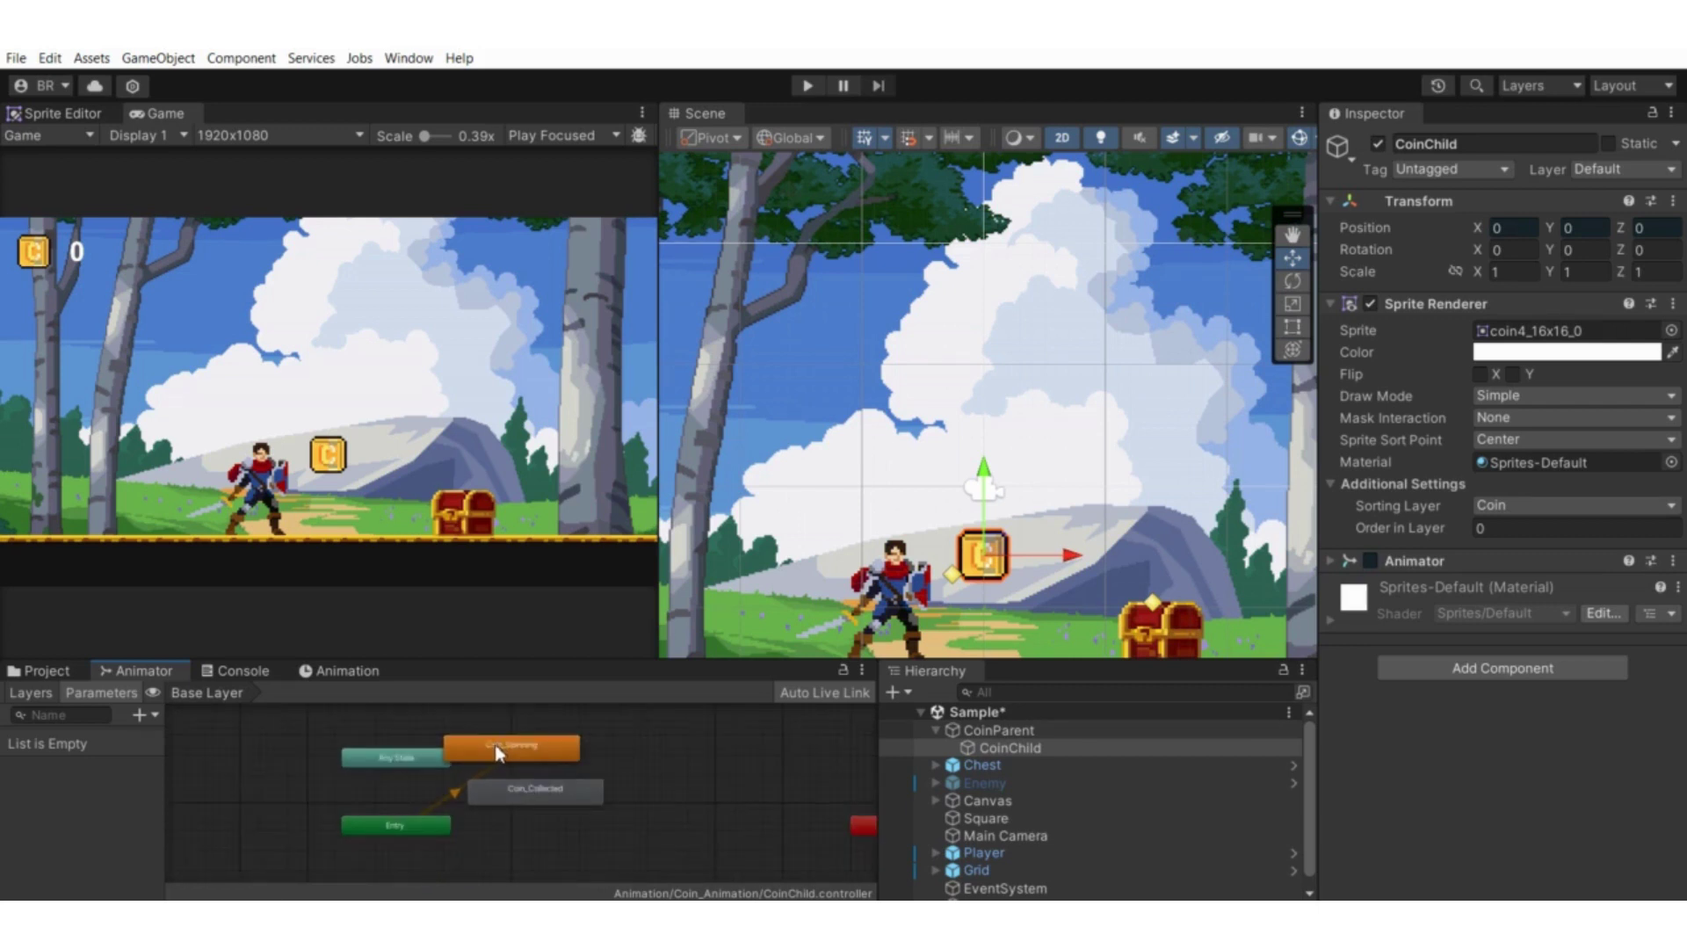
pyautogui.moveTo(554, 806); pyautogui.dragTo(742, 774)
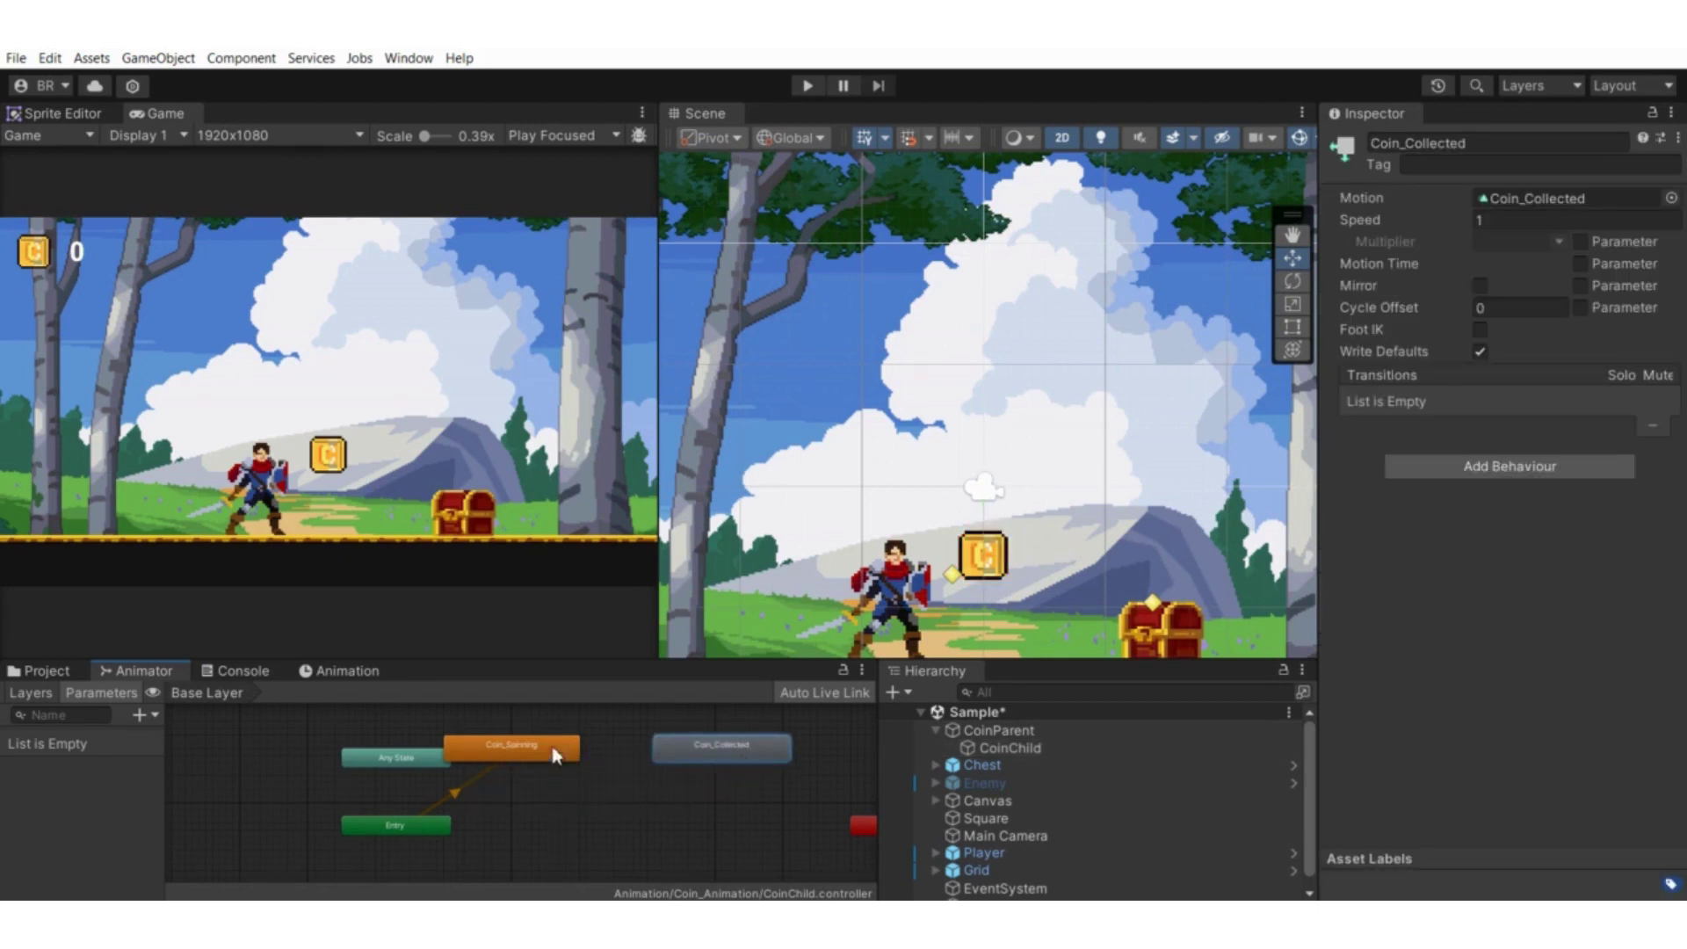
pyautogui.moveTo(552, 748); pyautogui.dragTo(547, 761)
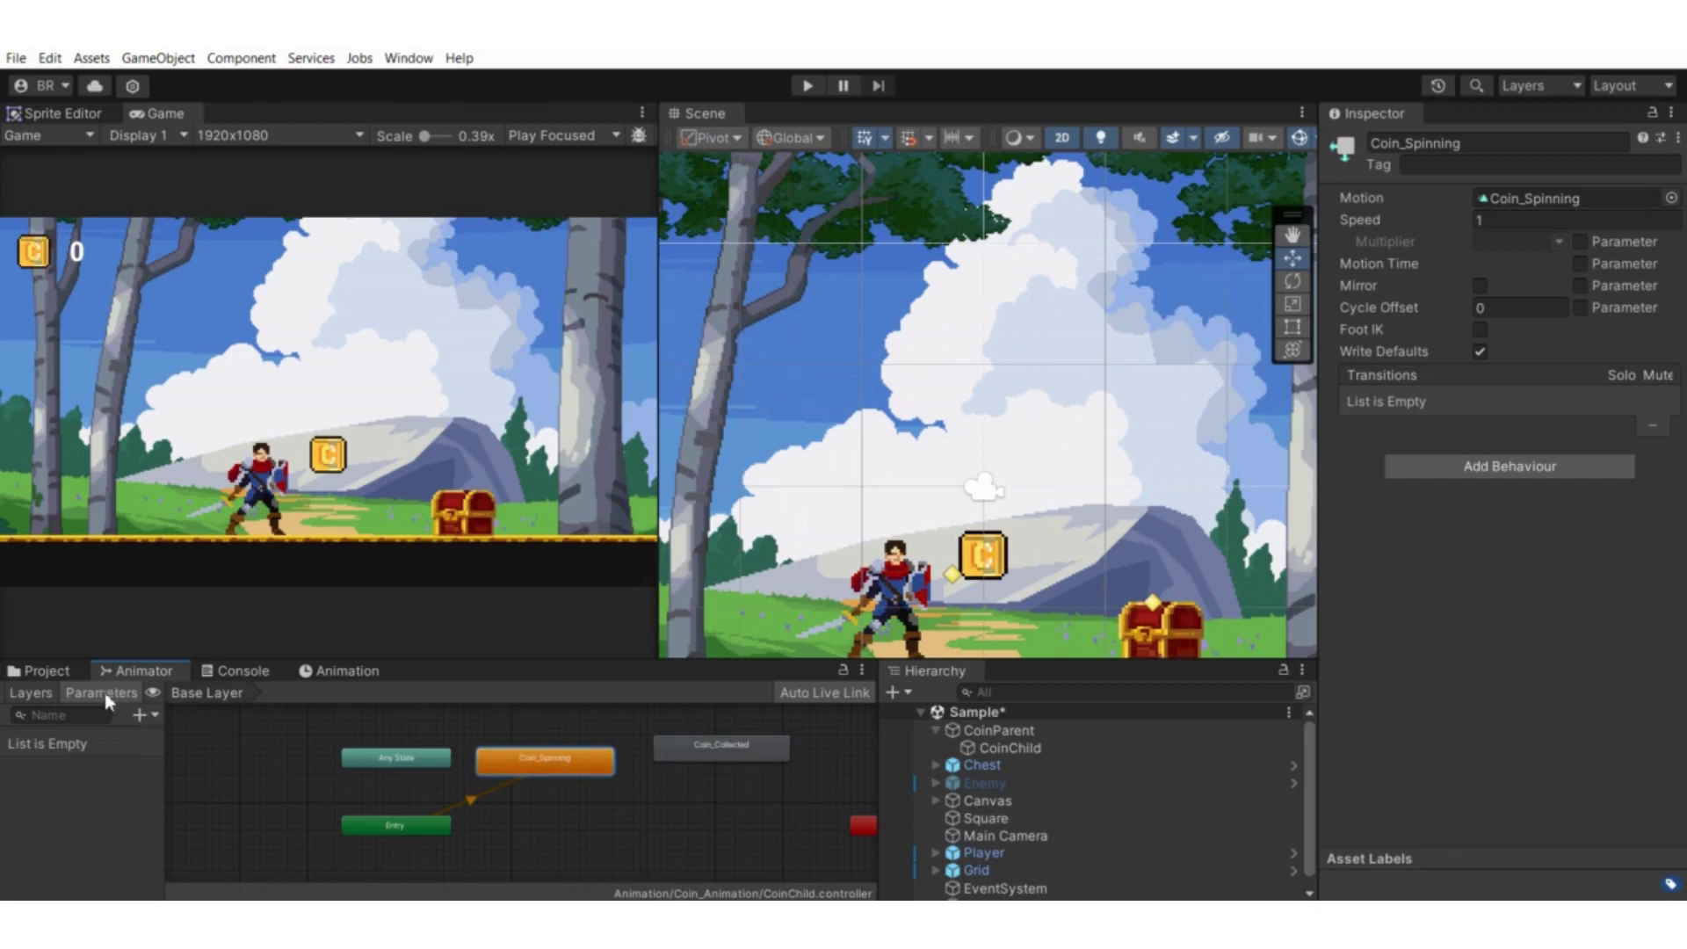
# Add a Trigger parameter named 'collect' to the coin's Animator
pyautogui.click(139, 717)
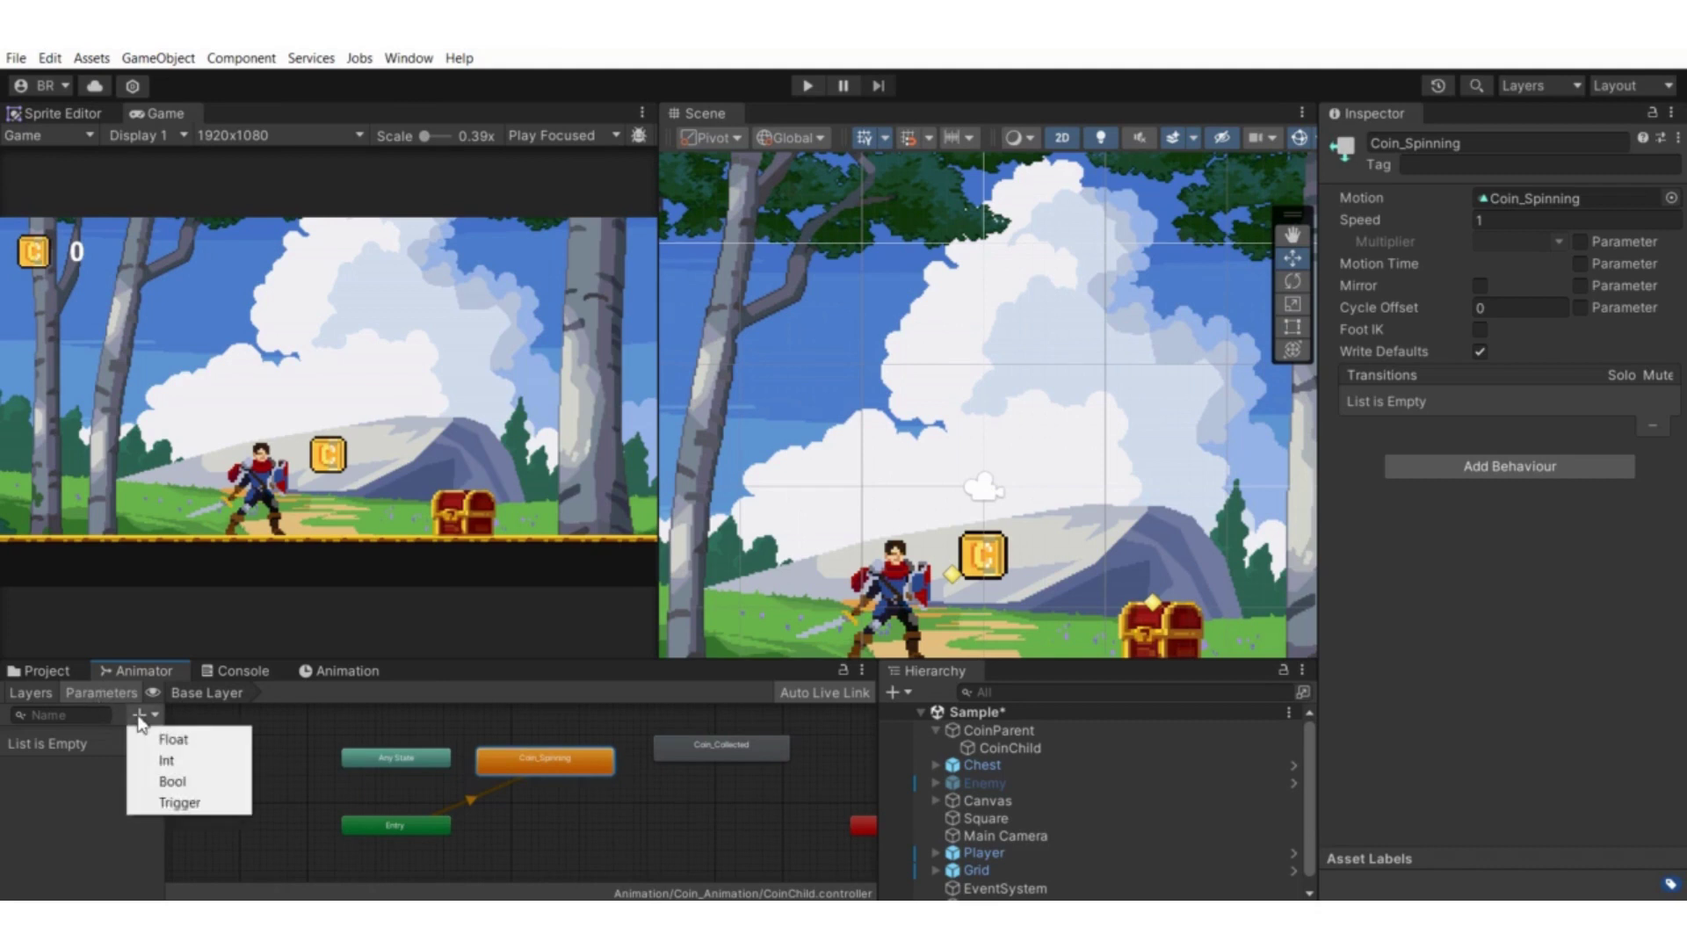
pyautogui.click(170, 803)
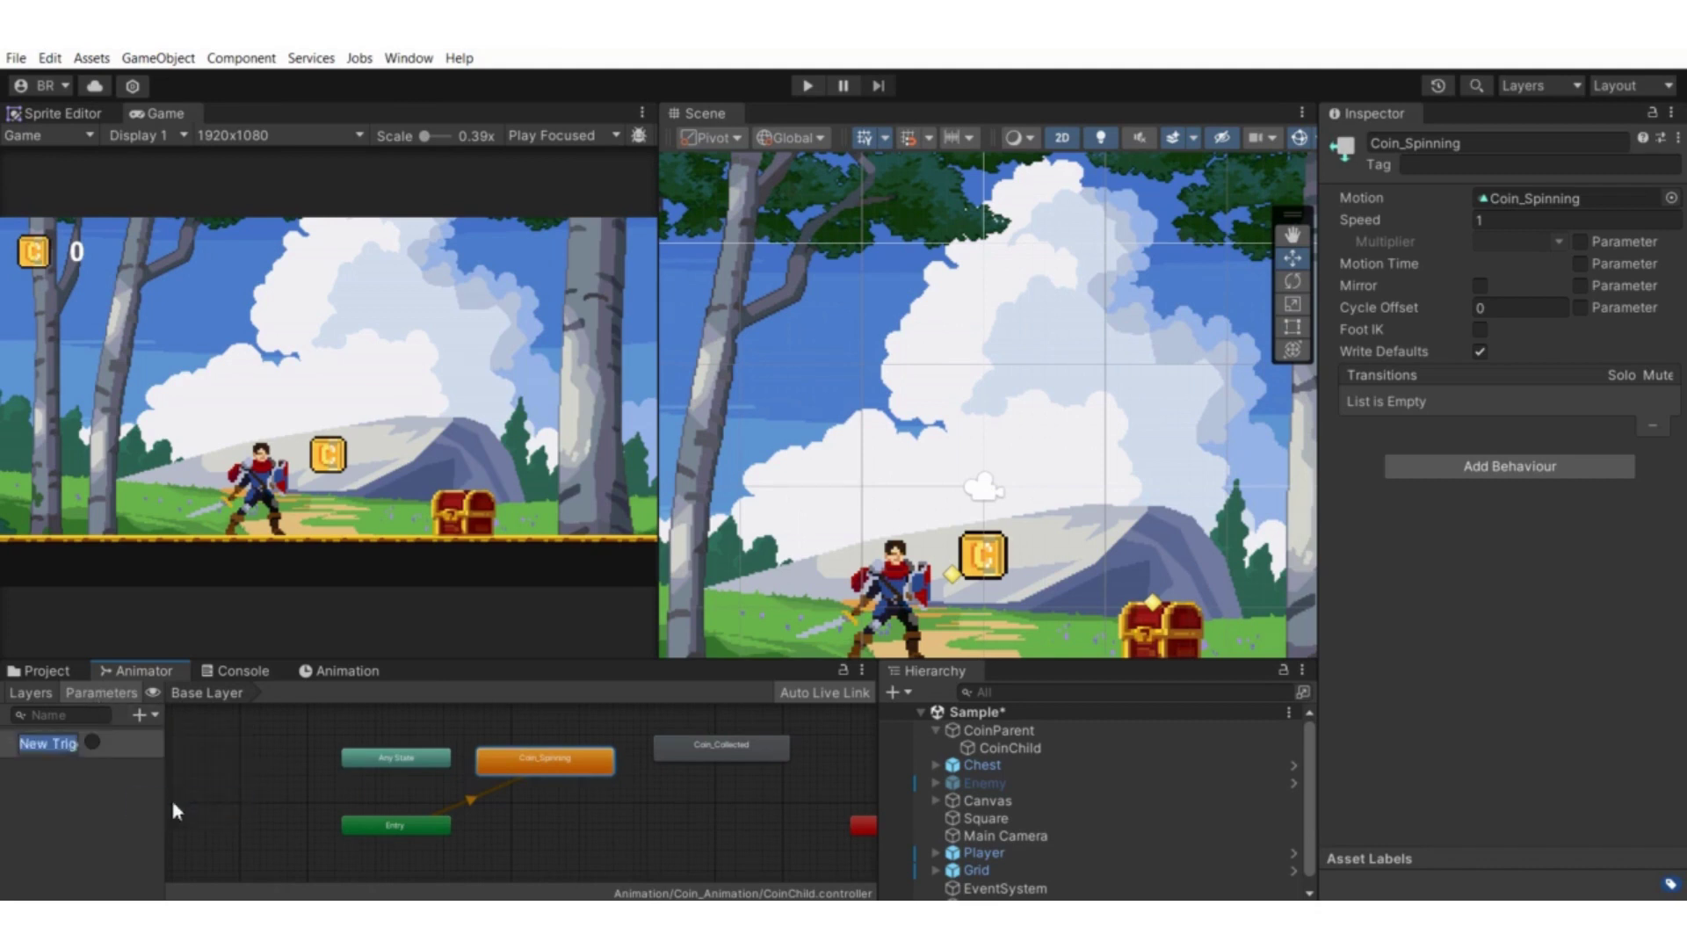
pyautogui.write('collect')
pyautogui.press('Return')
pyautogui.click(519, 758)
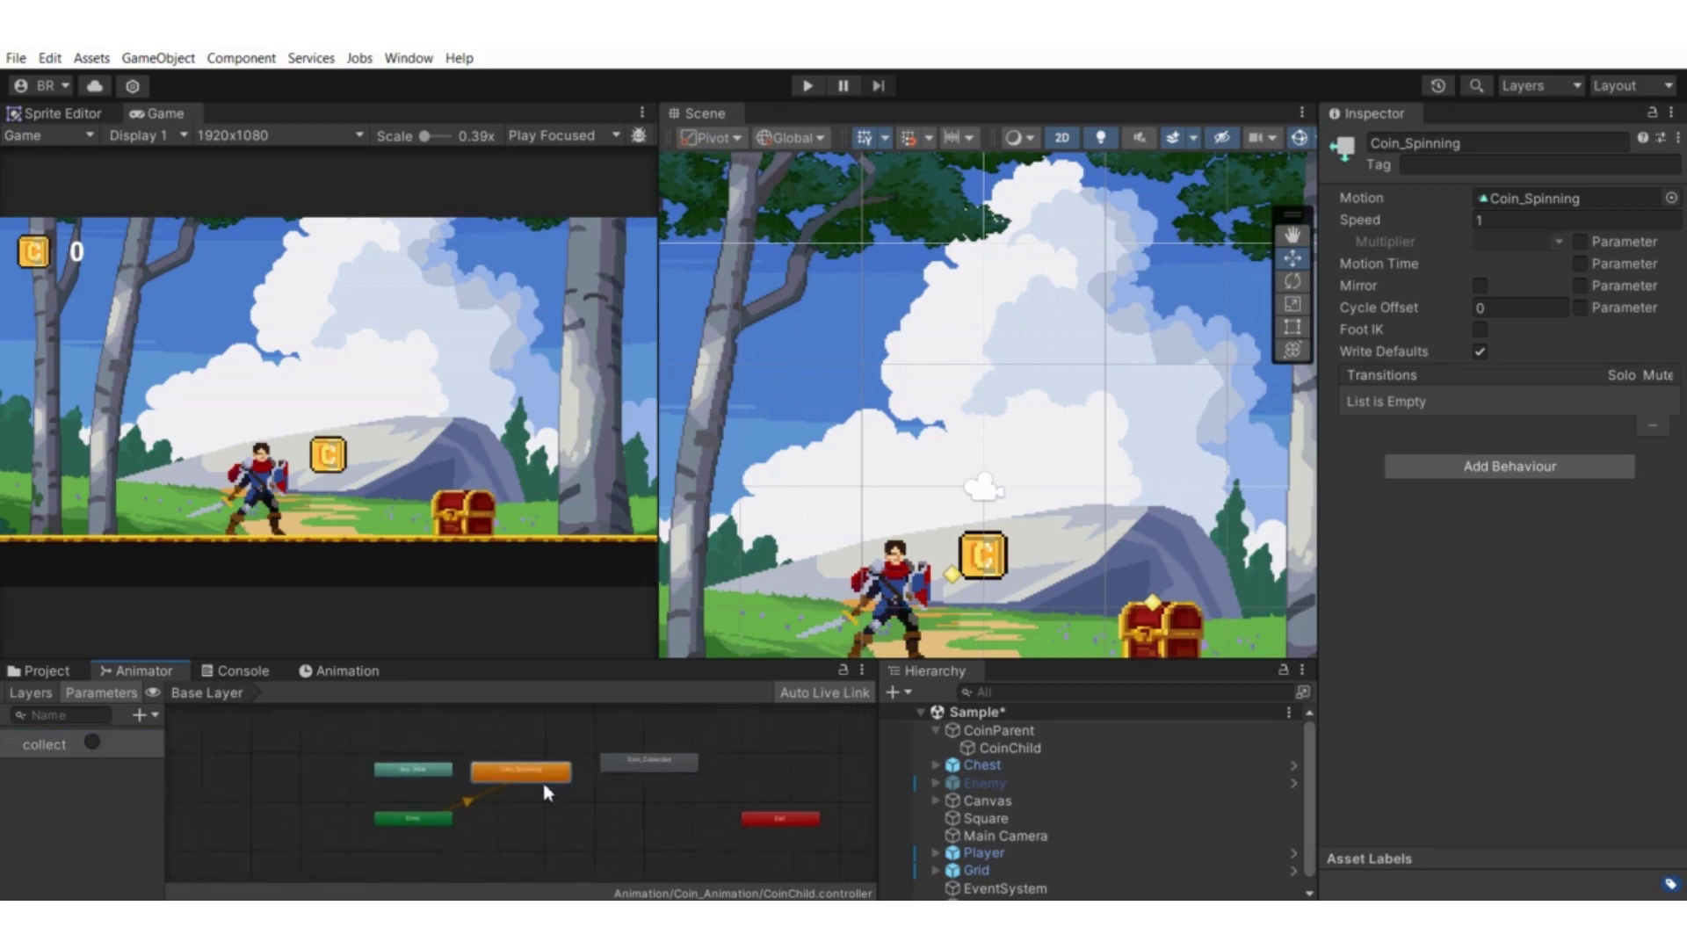
# Make a transition from Coin_Spinning to Coin_Collected and shift Coin_Collected further right
pyautogui.scroll(2, 541, 783)
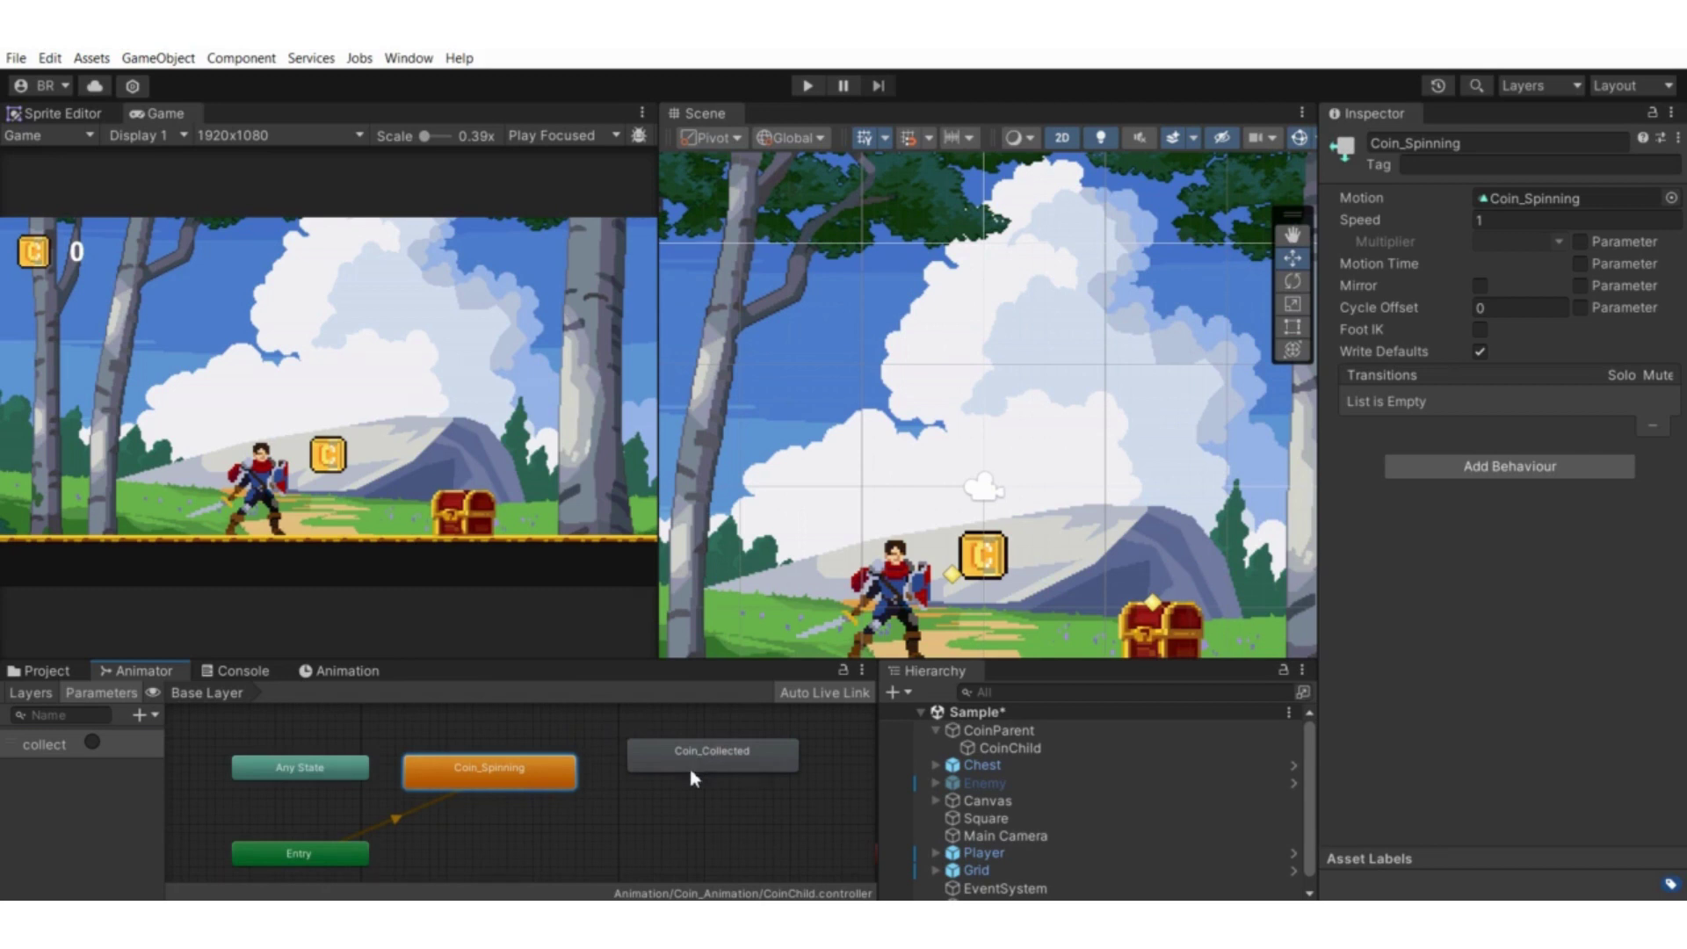
pyautogui.scroll(-3, 573, 800)
pyautogui.scroll(1, 573, 800)
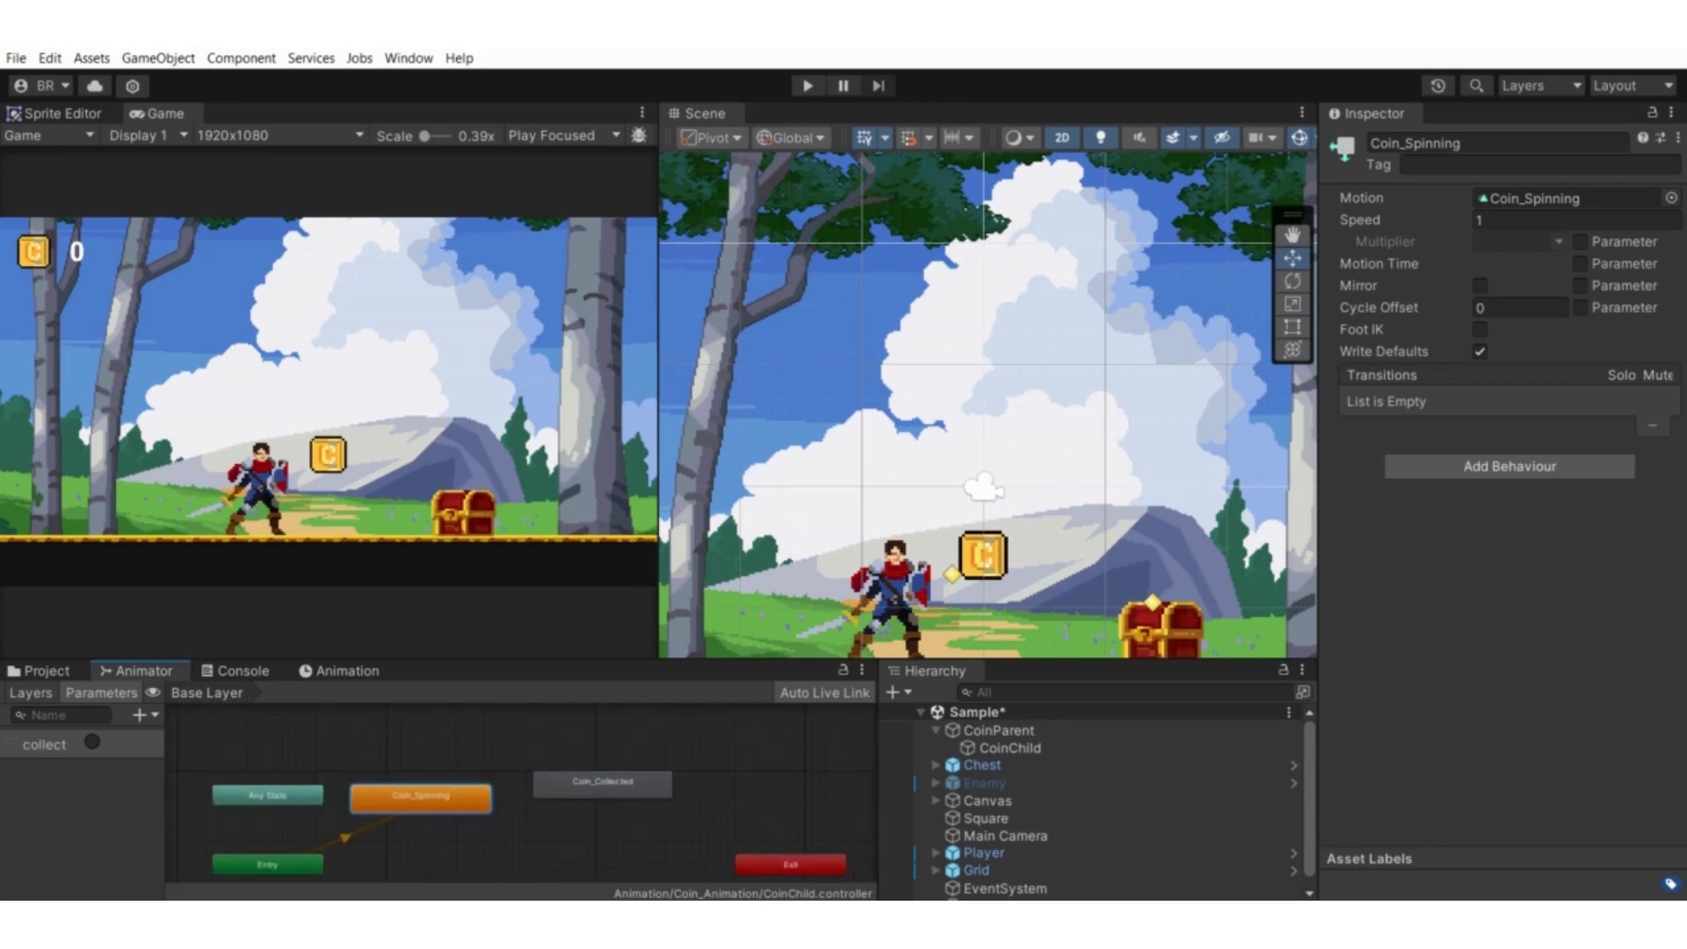
pyautogui.scroll(-1, 457, 800)
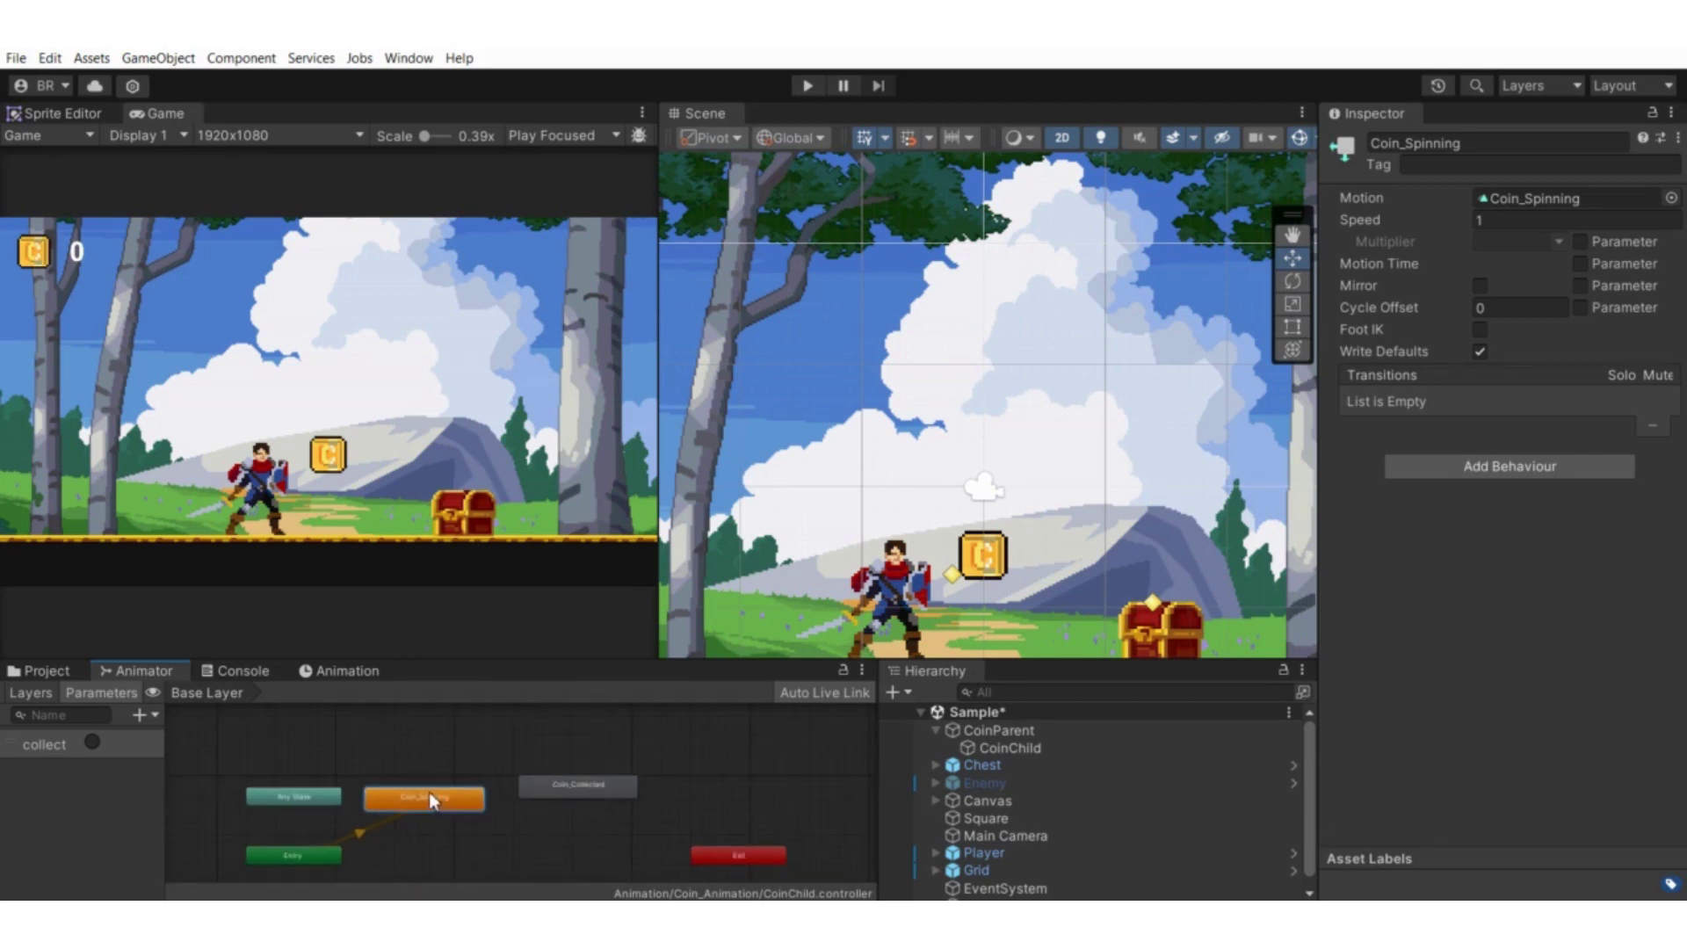
pyautogui.rightClick(429, 793)
pyautogui.click(481, 796)
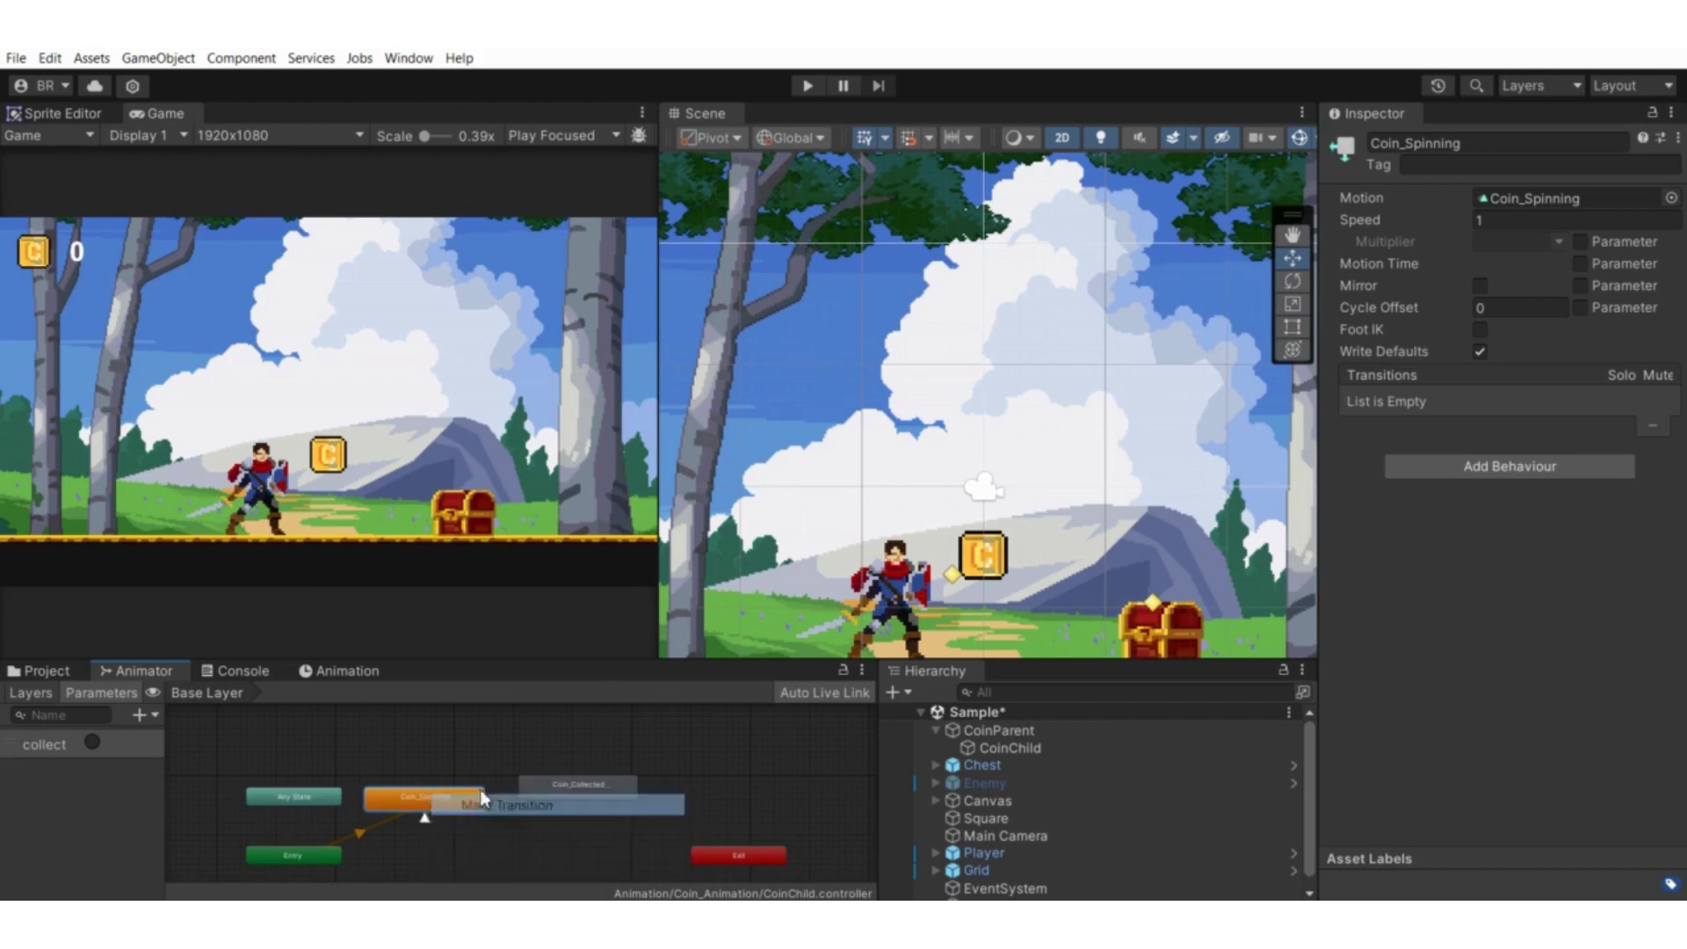
pyautogui.click(561, 784)
pyautogui.scroll(2, 581, 789)
pyautogui.click(610, 794)
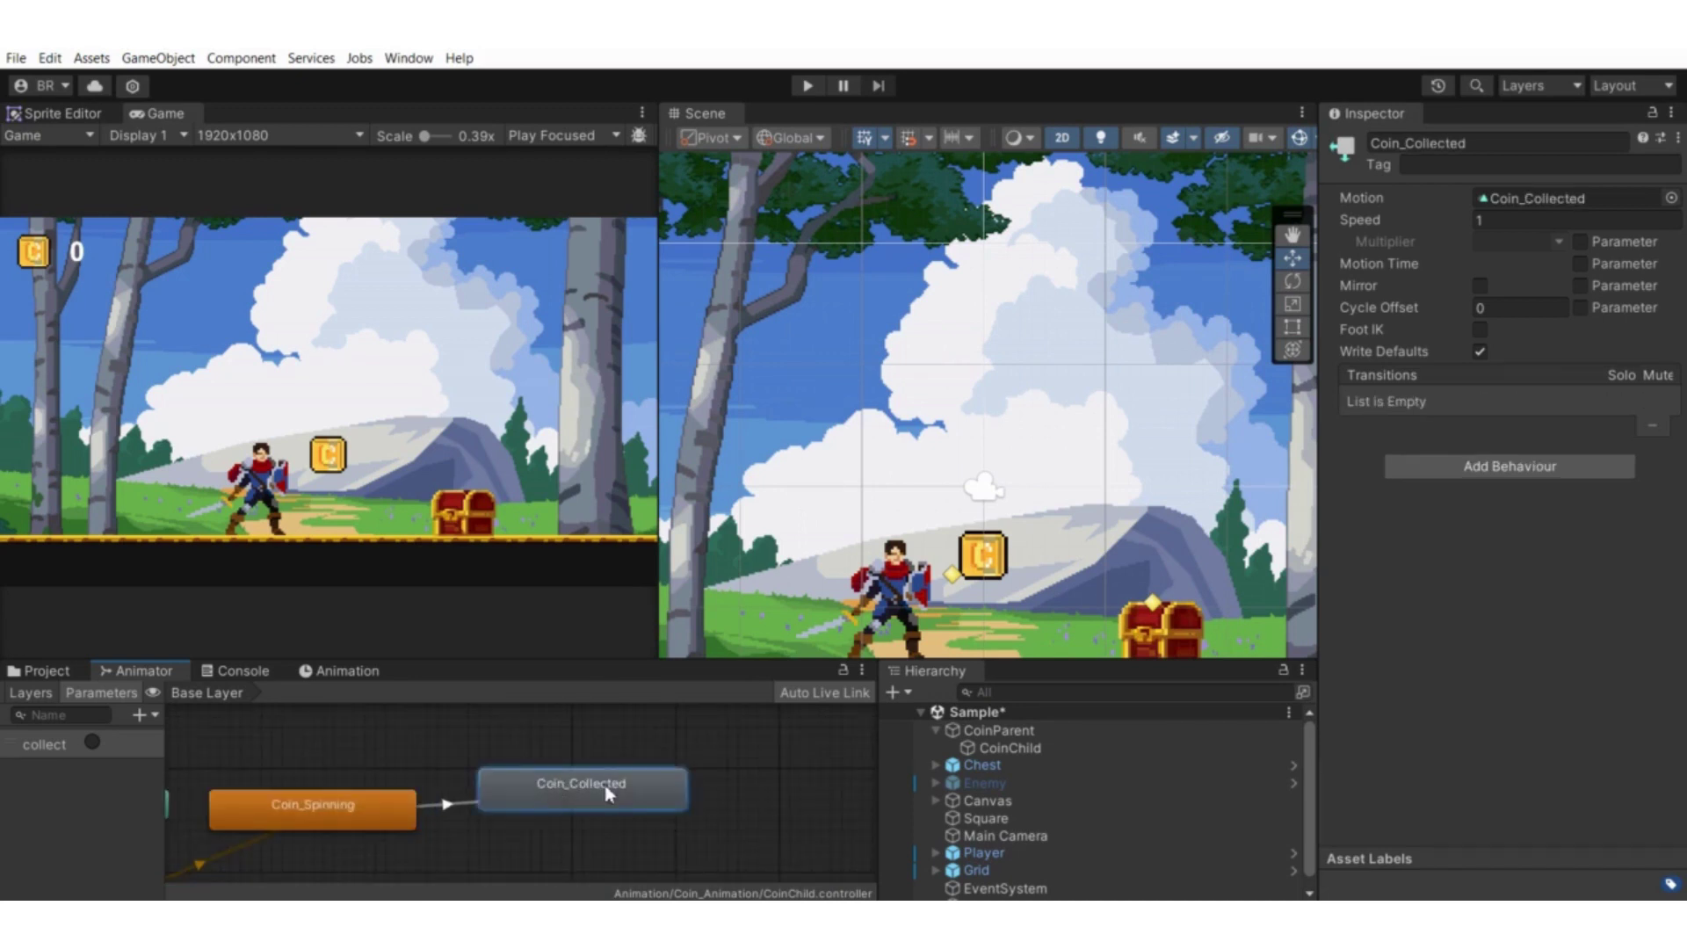
pyautogui.moveTo(609, 793); pyautogui.dragTo(682, 793)
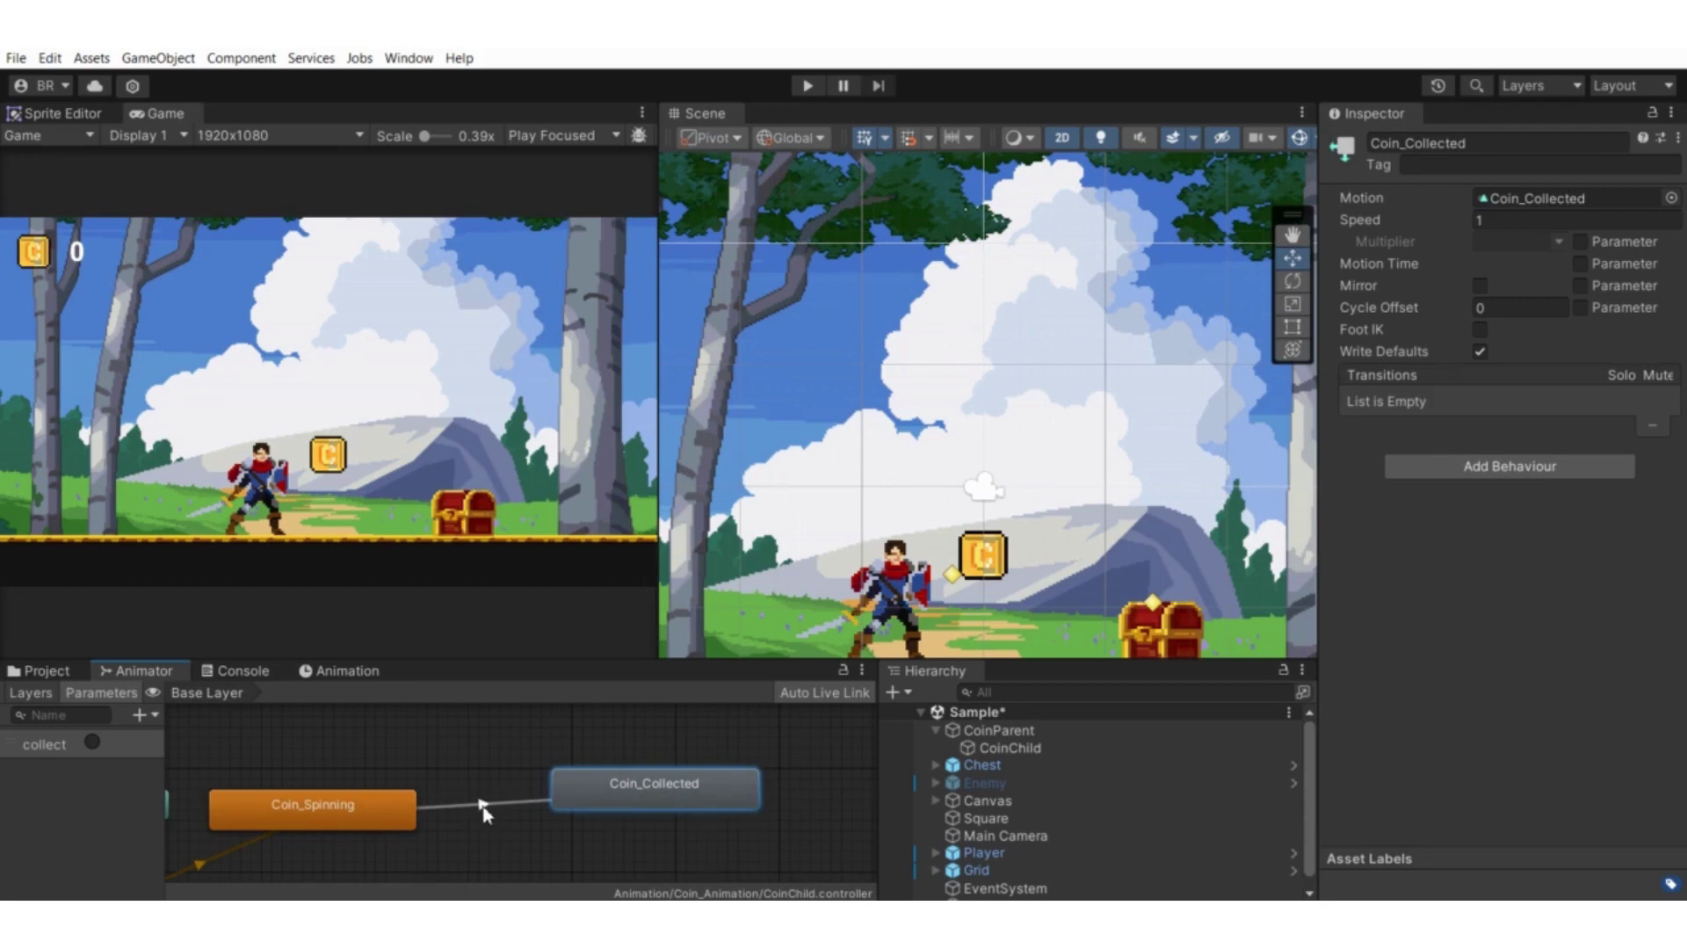
# On the Coin_Spinning→Coin_Collected transition, untick Has Exit Time, set duration 0, add collect condition
pyautogui.click(483, 805)
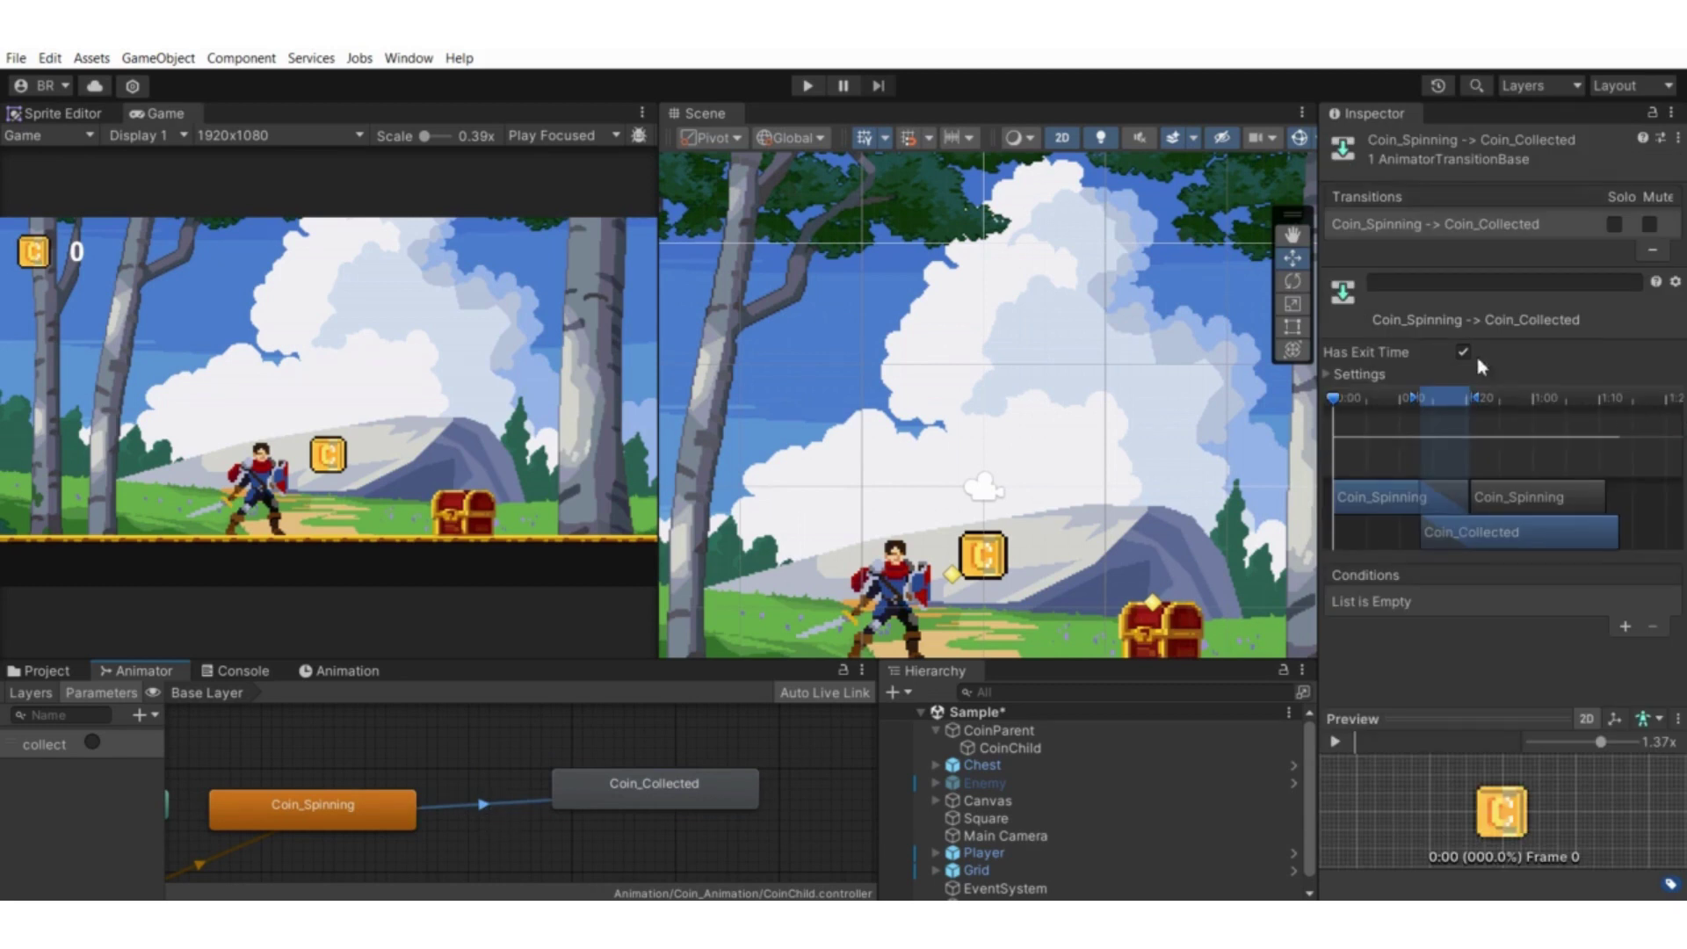
pyautogui.click(1402, 378)
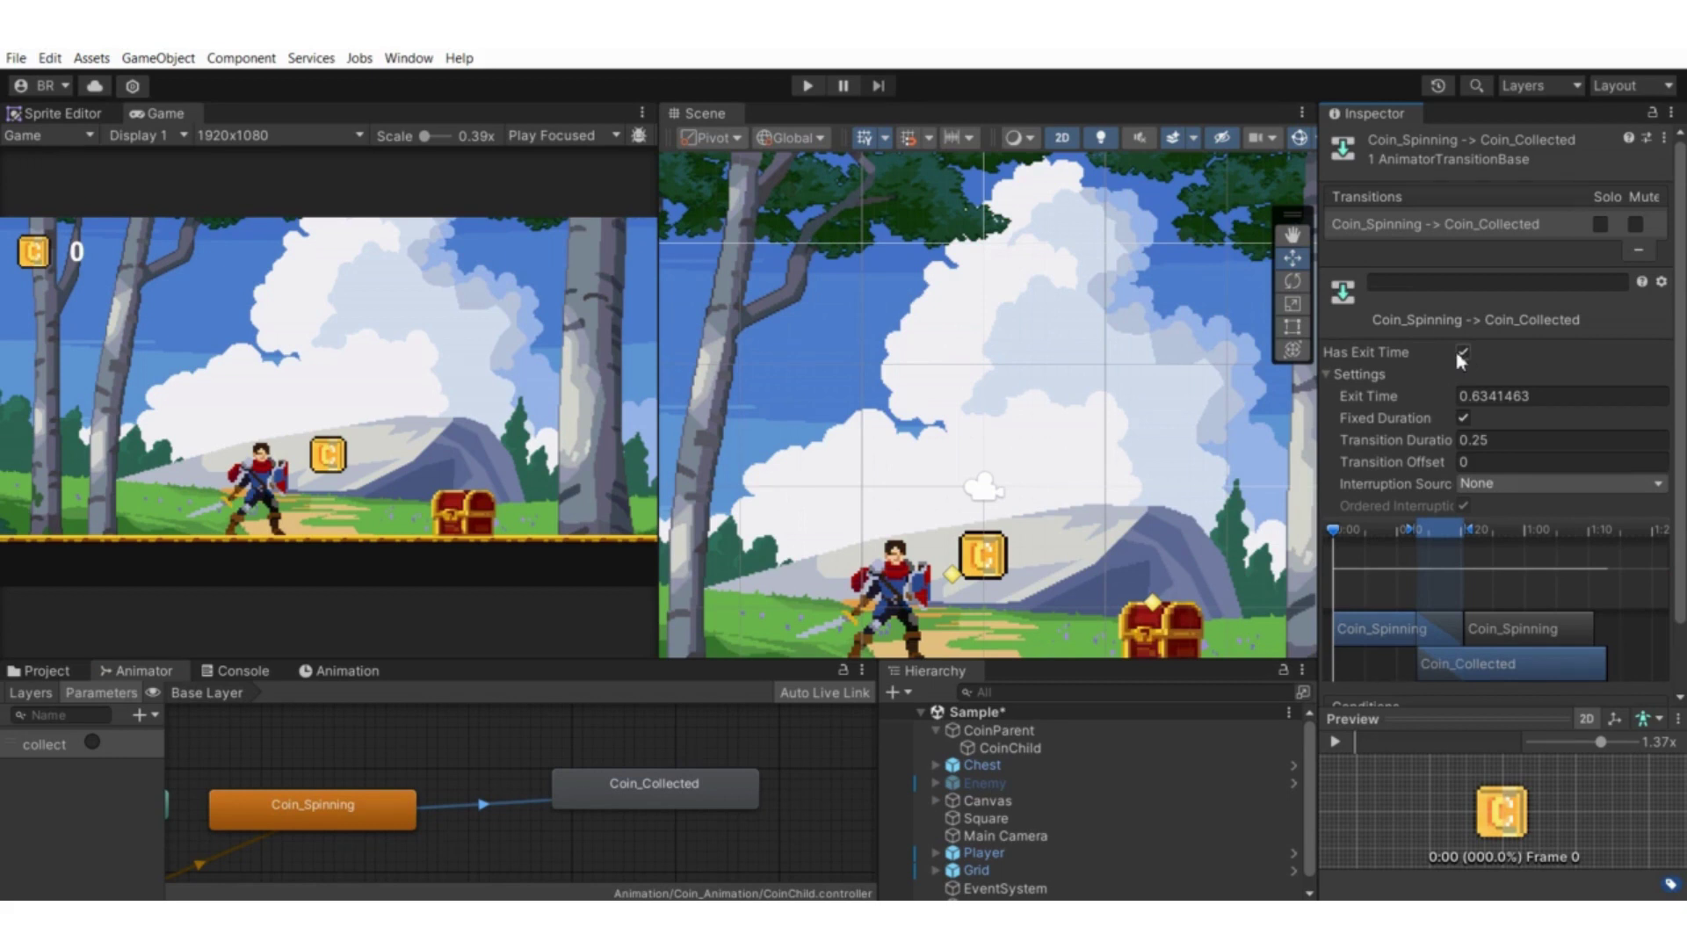
pyautogui.click(1465, 353)
pyautogui.click(1543, 437)
pyautogui.write('0')
pyautogui.scroll(-3, 1408, 506)
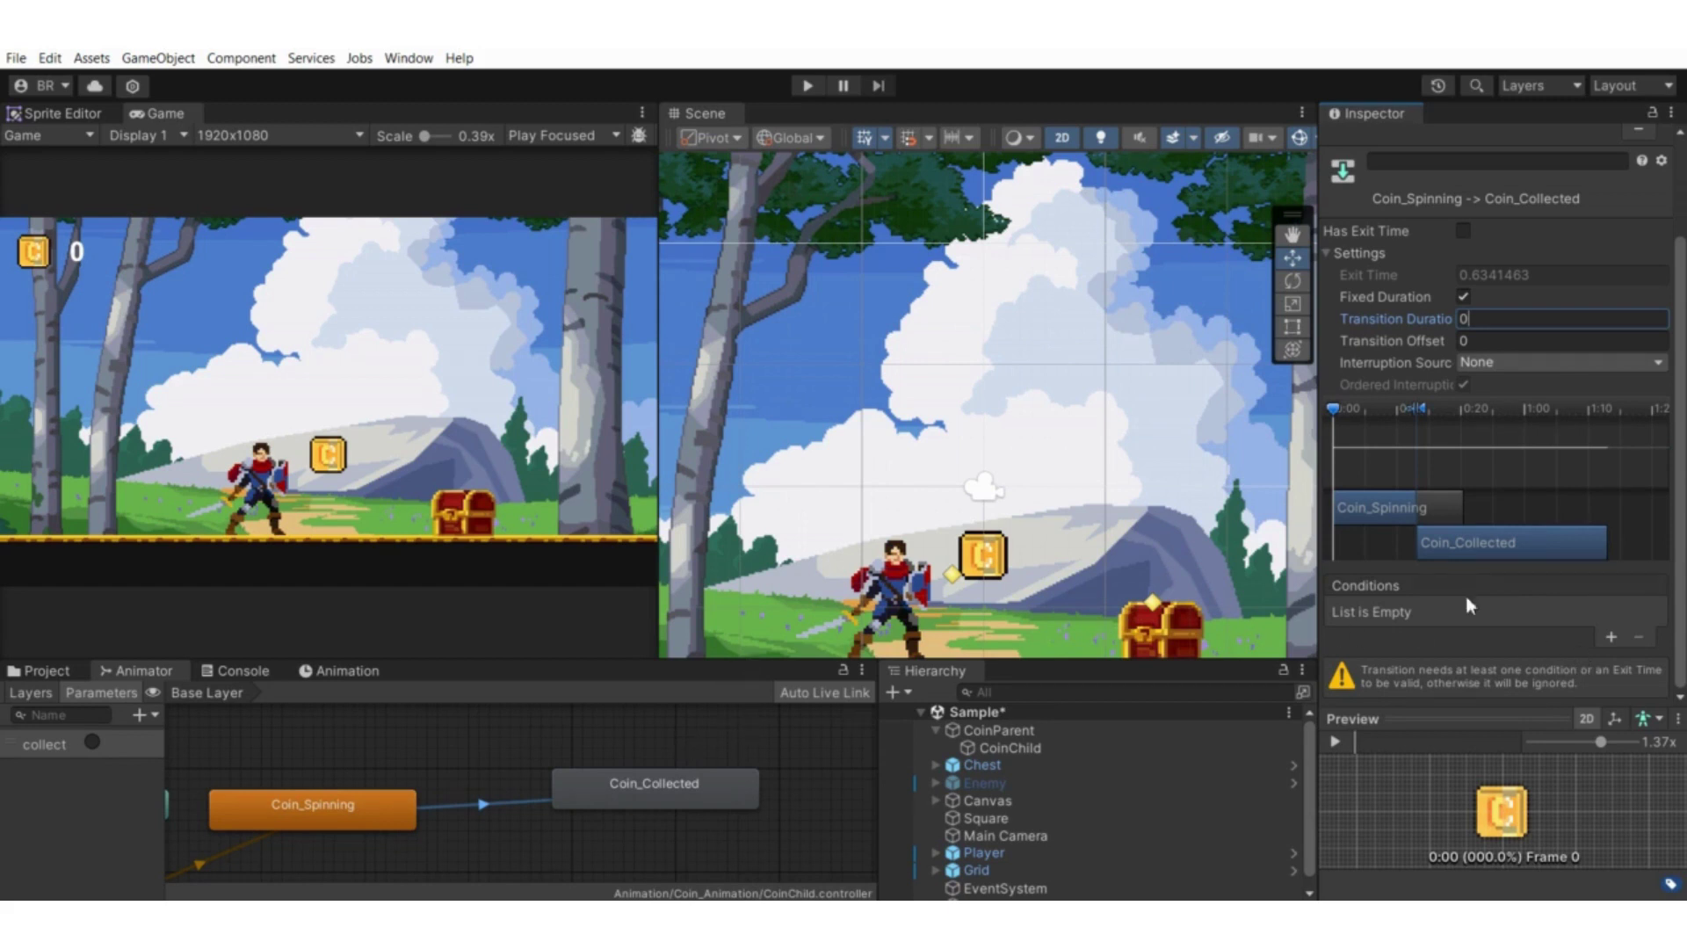
pyautogui.click(1612, 638)
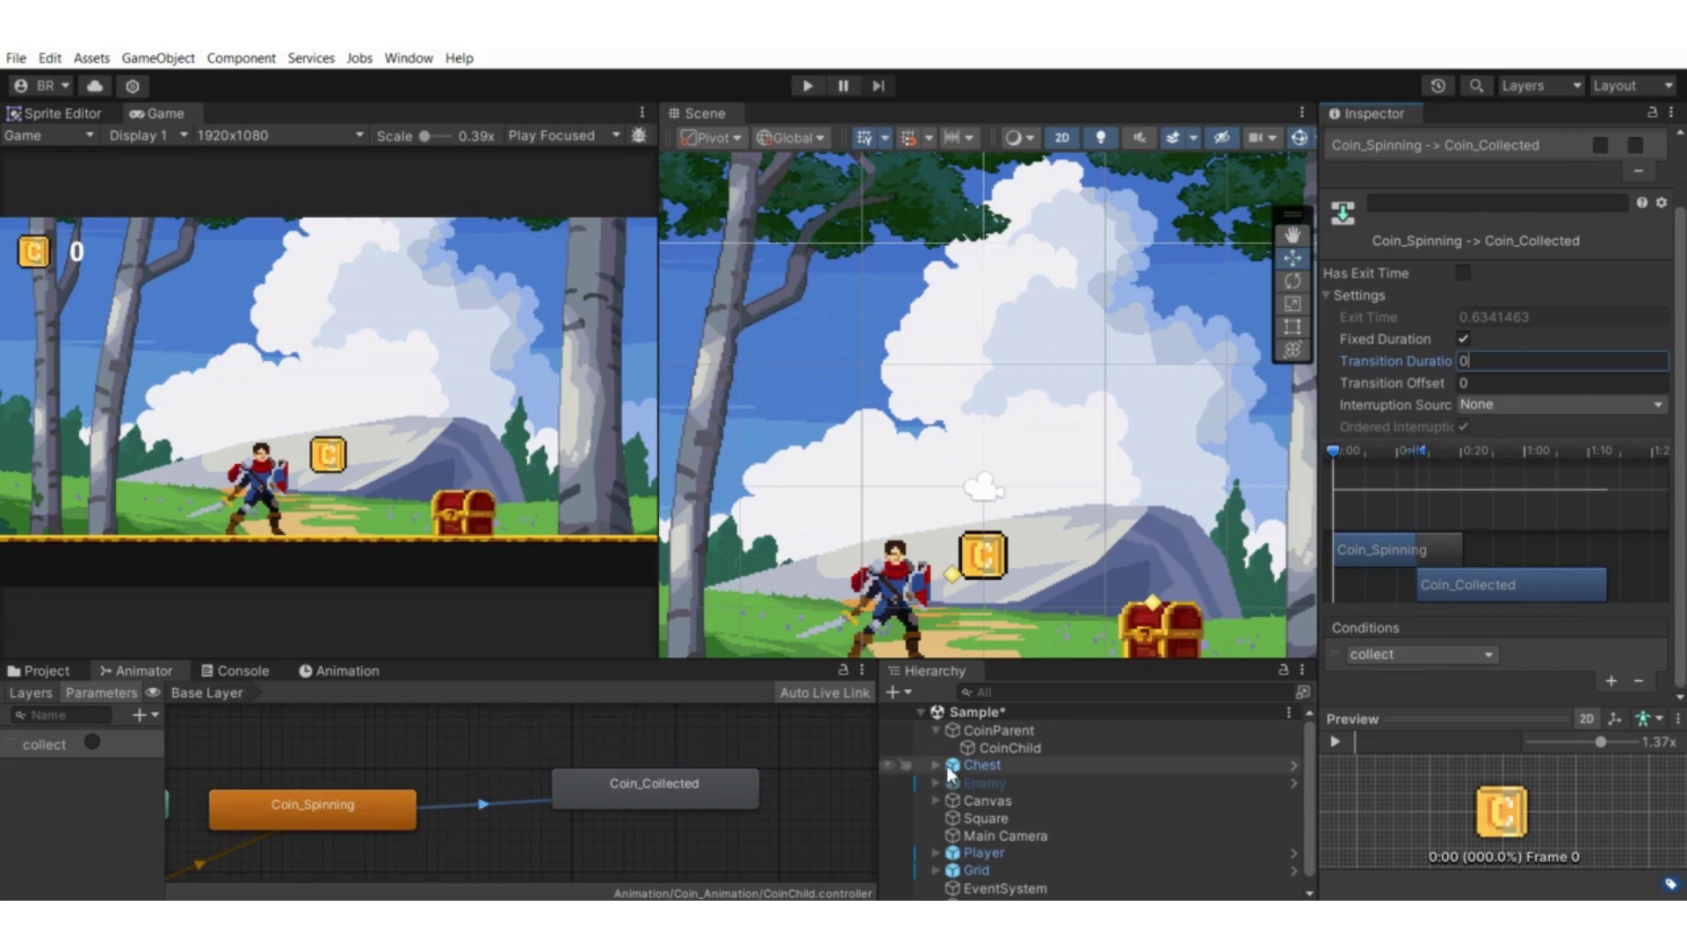
# Compare CoinChild and CoinParent components in the Hierarchy, ending on CoinParent with just a Transform
pyautogui.click(1009, 751)
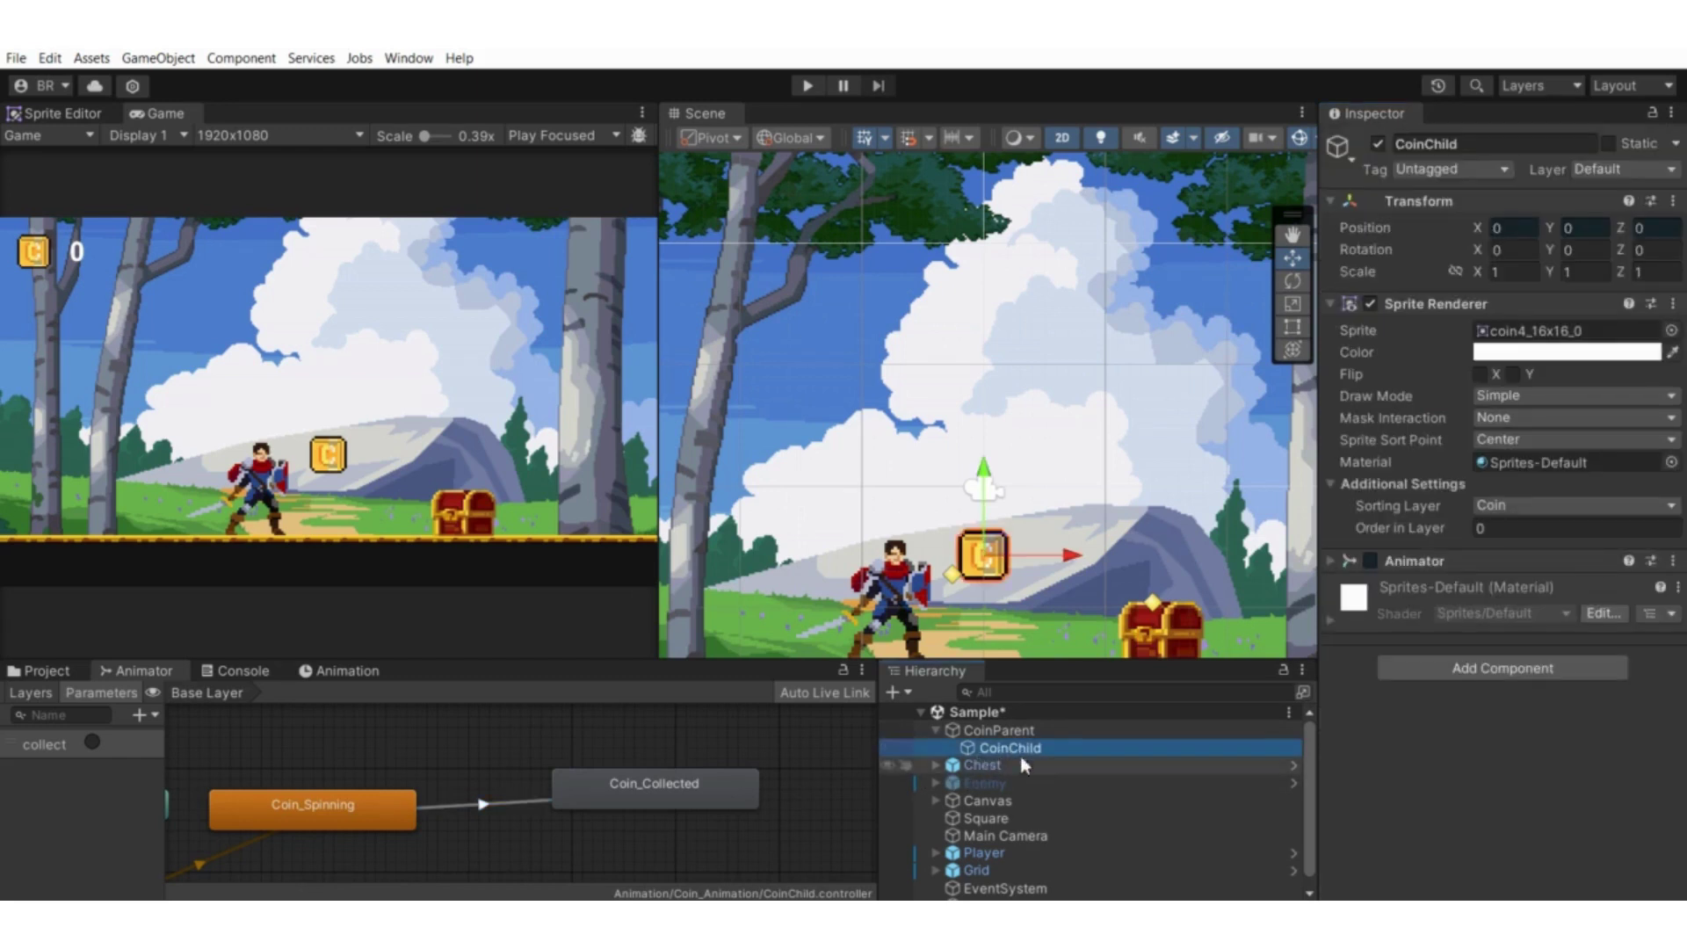
pyautogui.scroll(-5, 655, 777)
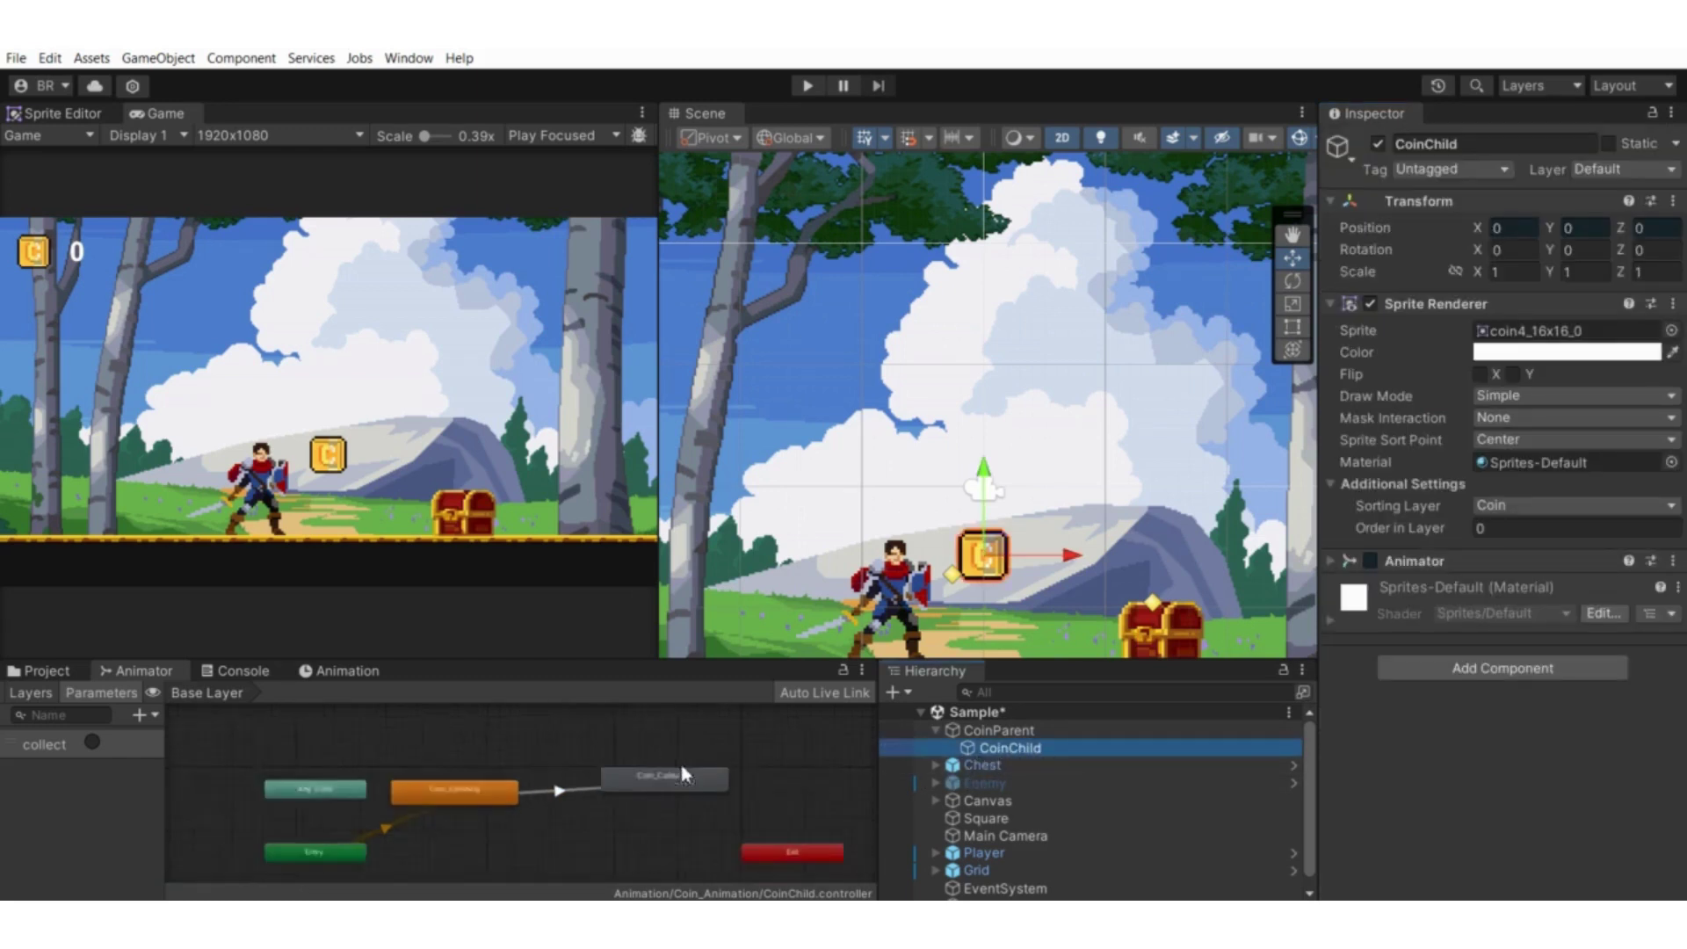
pyautogui.click(1000, 732)
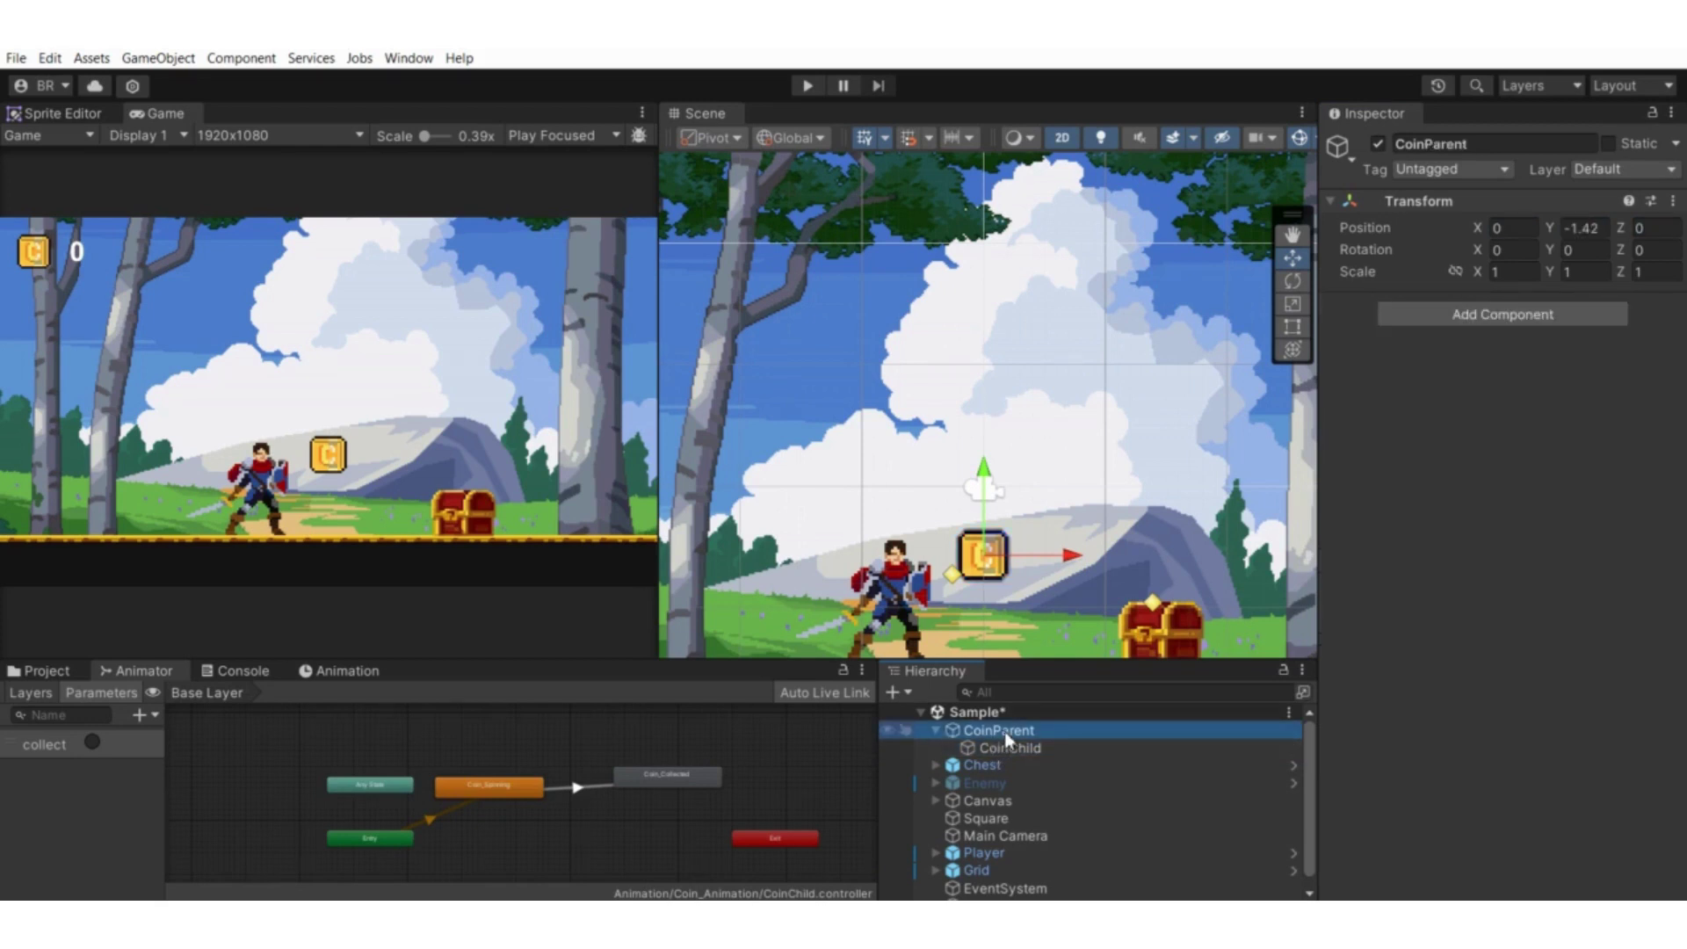
pyautogui.click(1011, 744)
pyautogui.click(1014, 731)
pyautogui.scroll(-3, 443, 743)
pyautogui.click(338, 670)
pyautogui.click(178, 673)
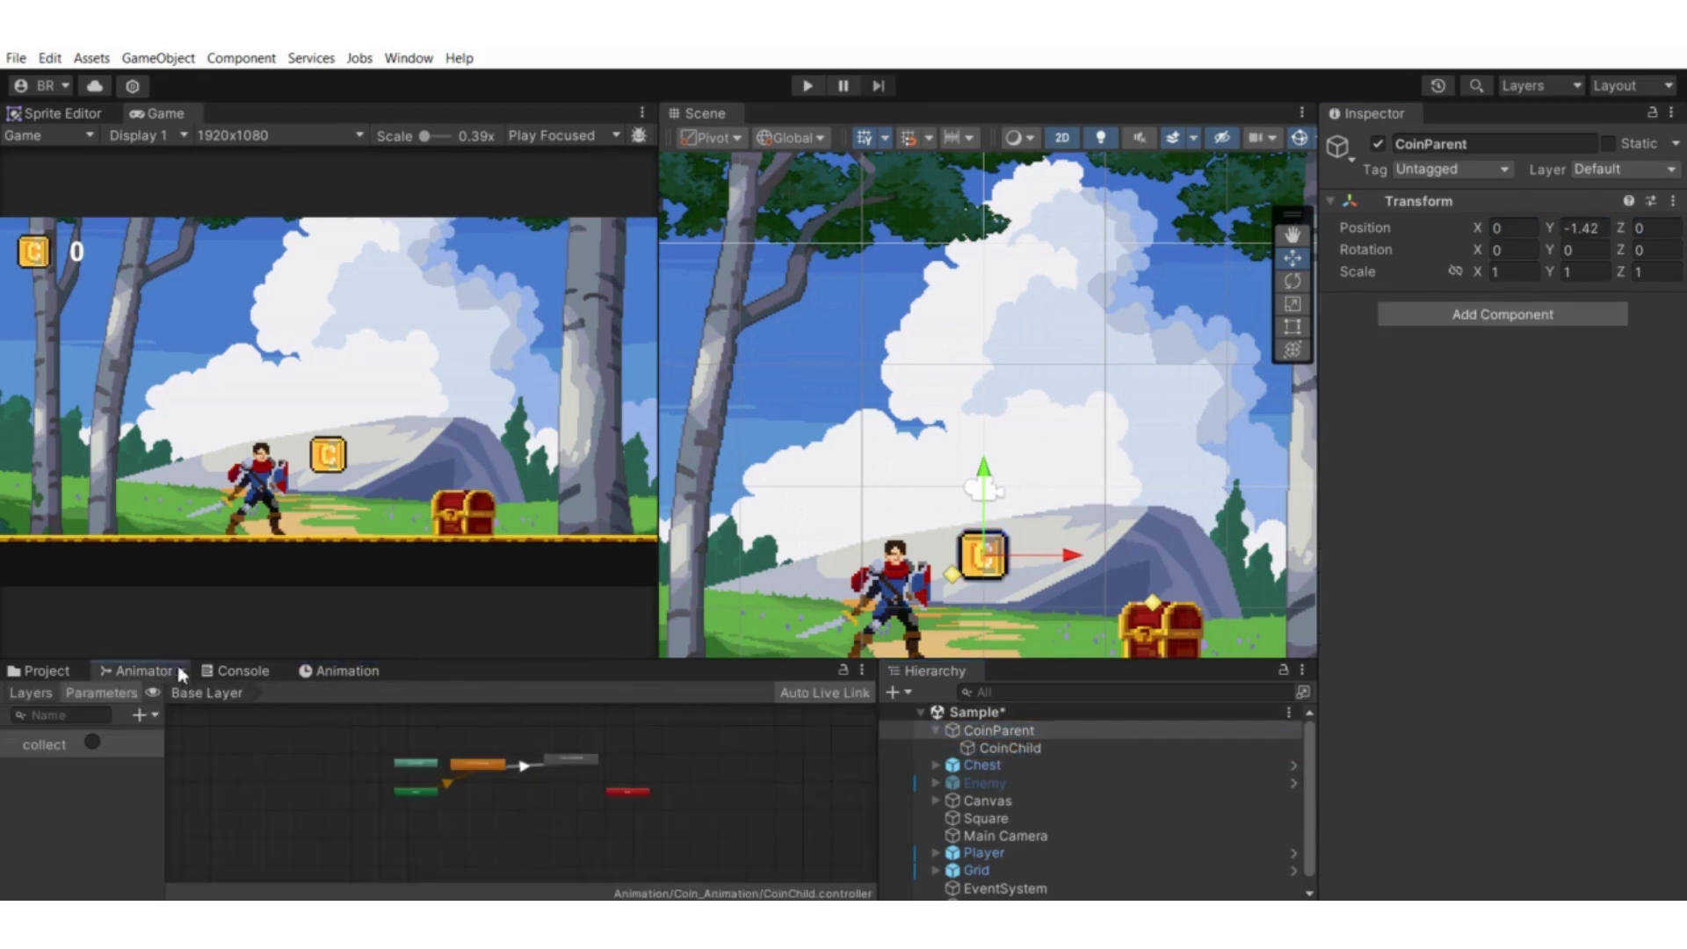
pyautogui.click(1010, 748)
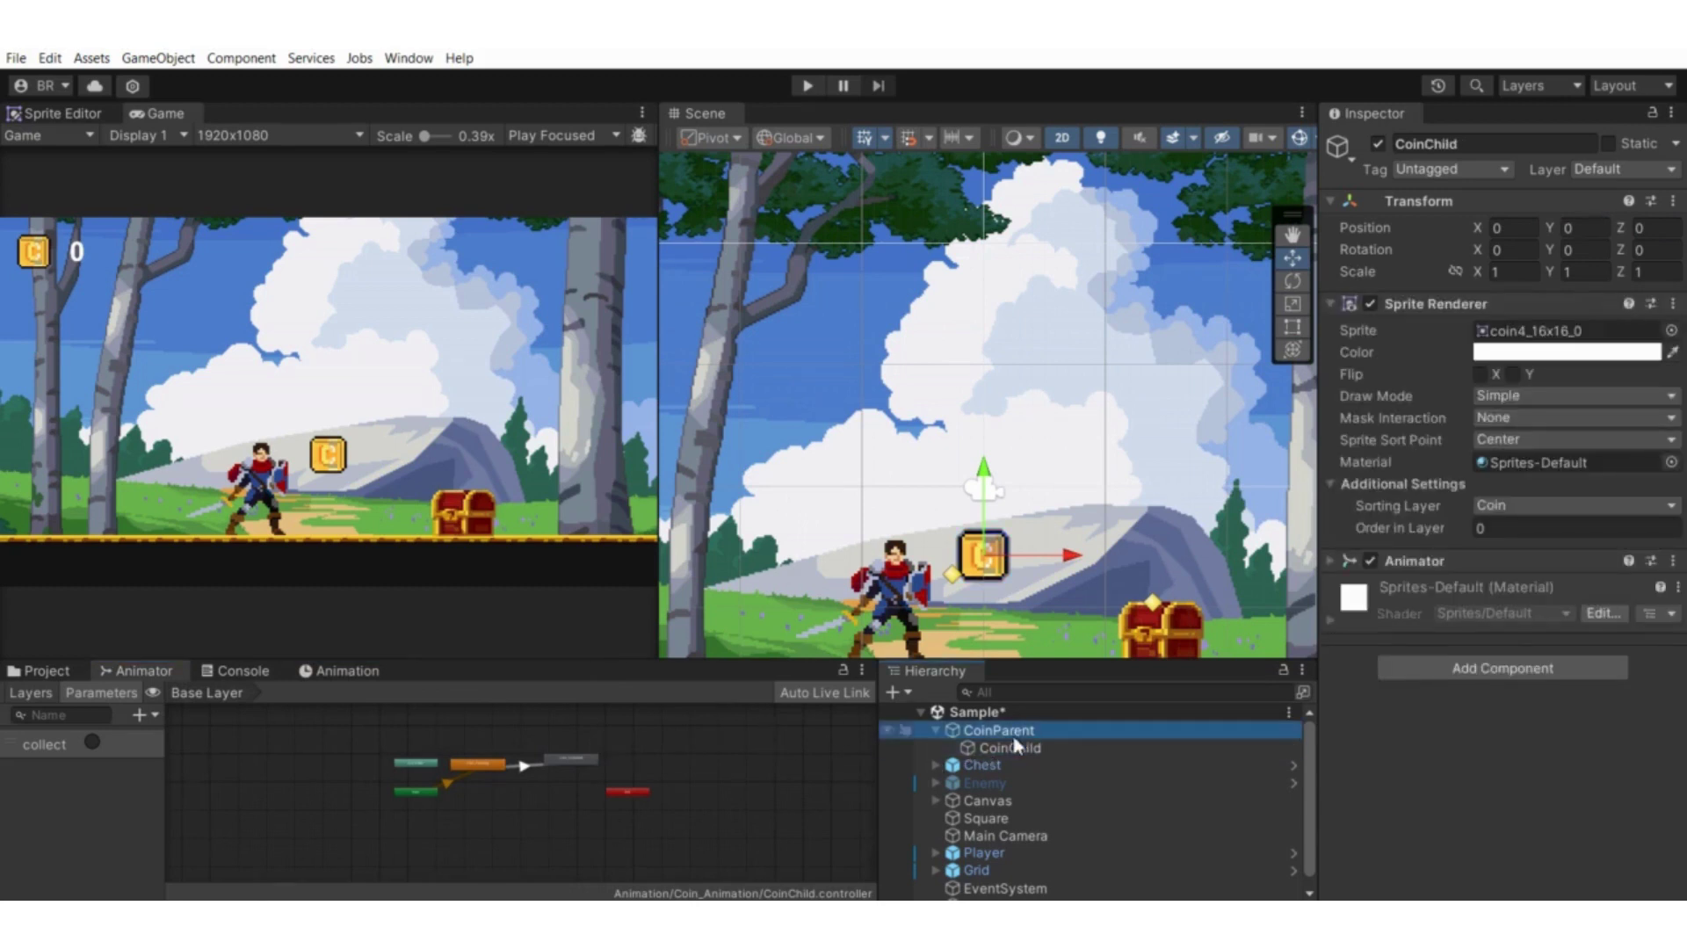
pyautogui.click(1015, 746)
pyautogui.click(1014, 730)
pyautogui.scroll(3, 589, 782)
pyautogui.scroll(1, 668, 772)
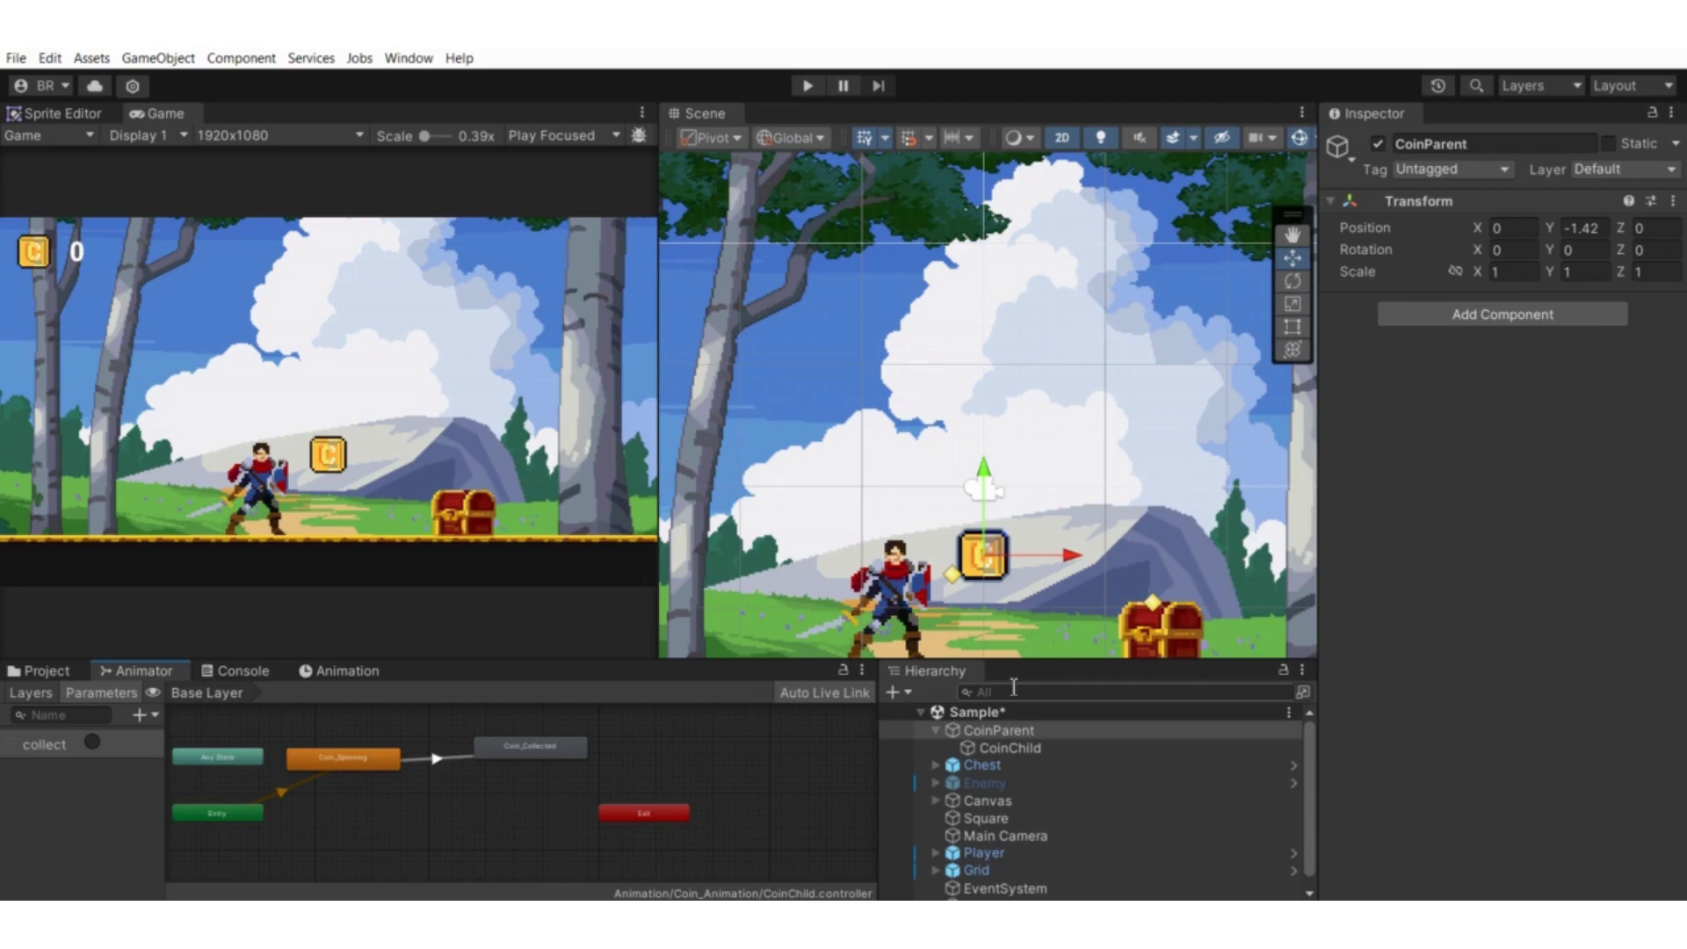
# Add a Rigidbody 2D to CoinParent with Body Type Kinematic and Collision Detection Continuous
pyautogui.click(1461, 318)
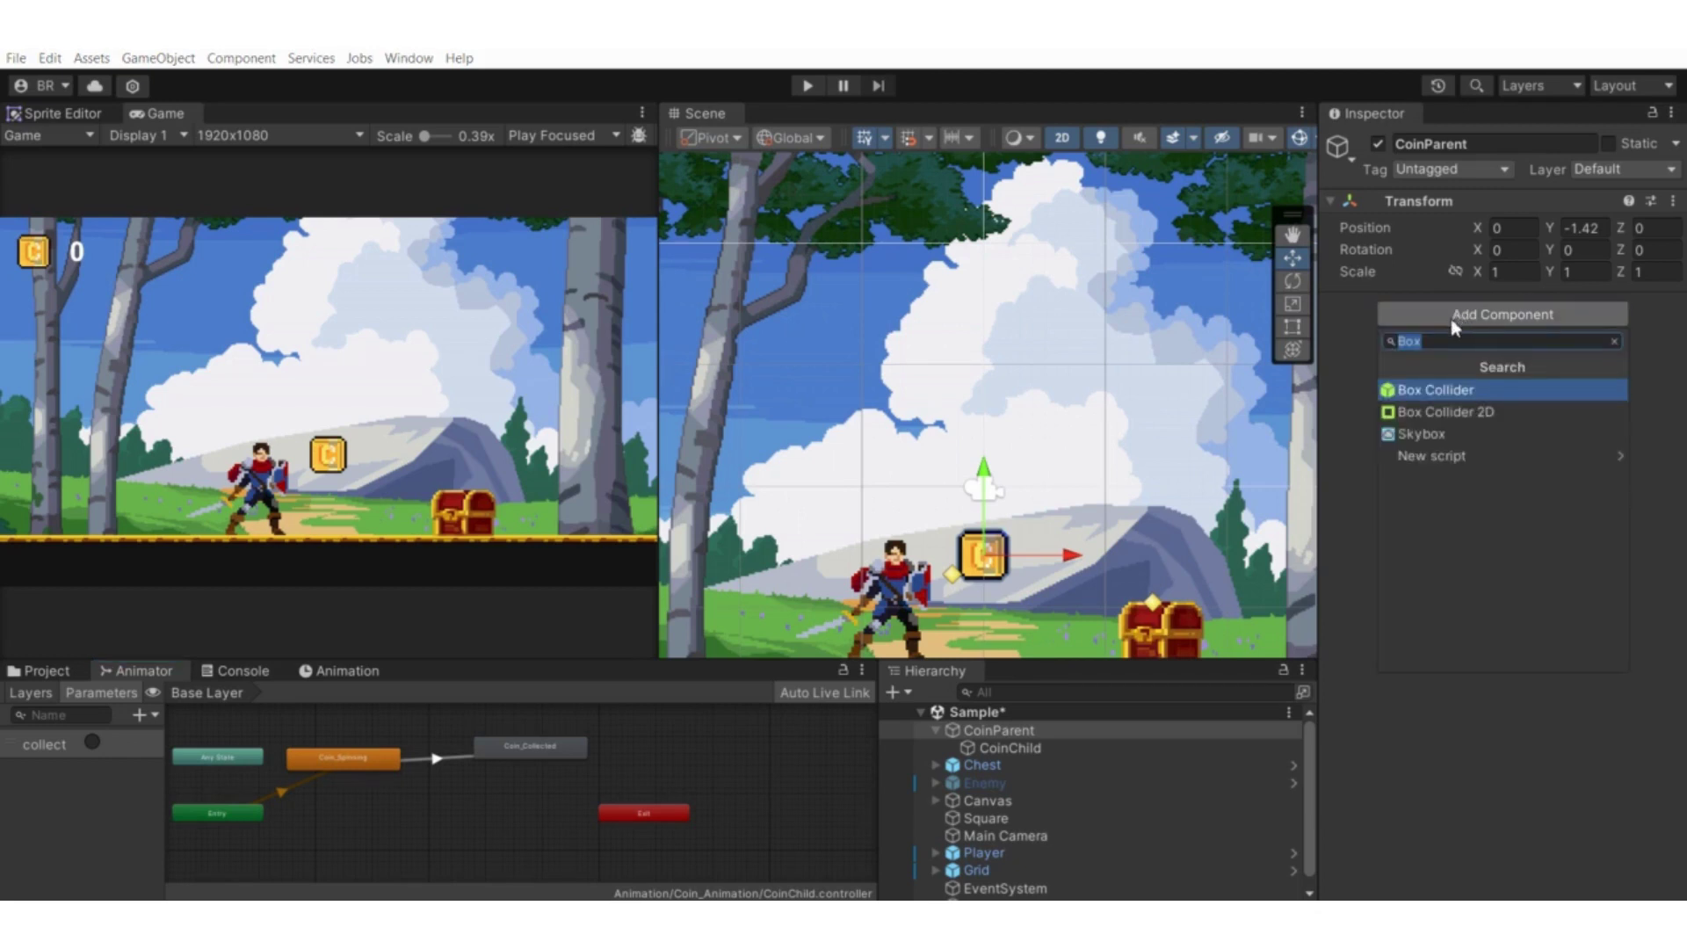
pyautogui.write('rigi')
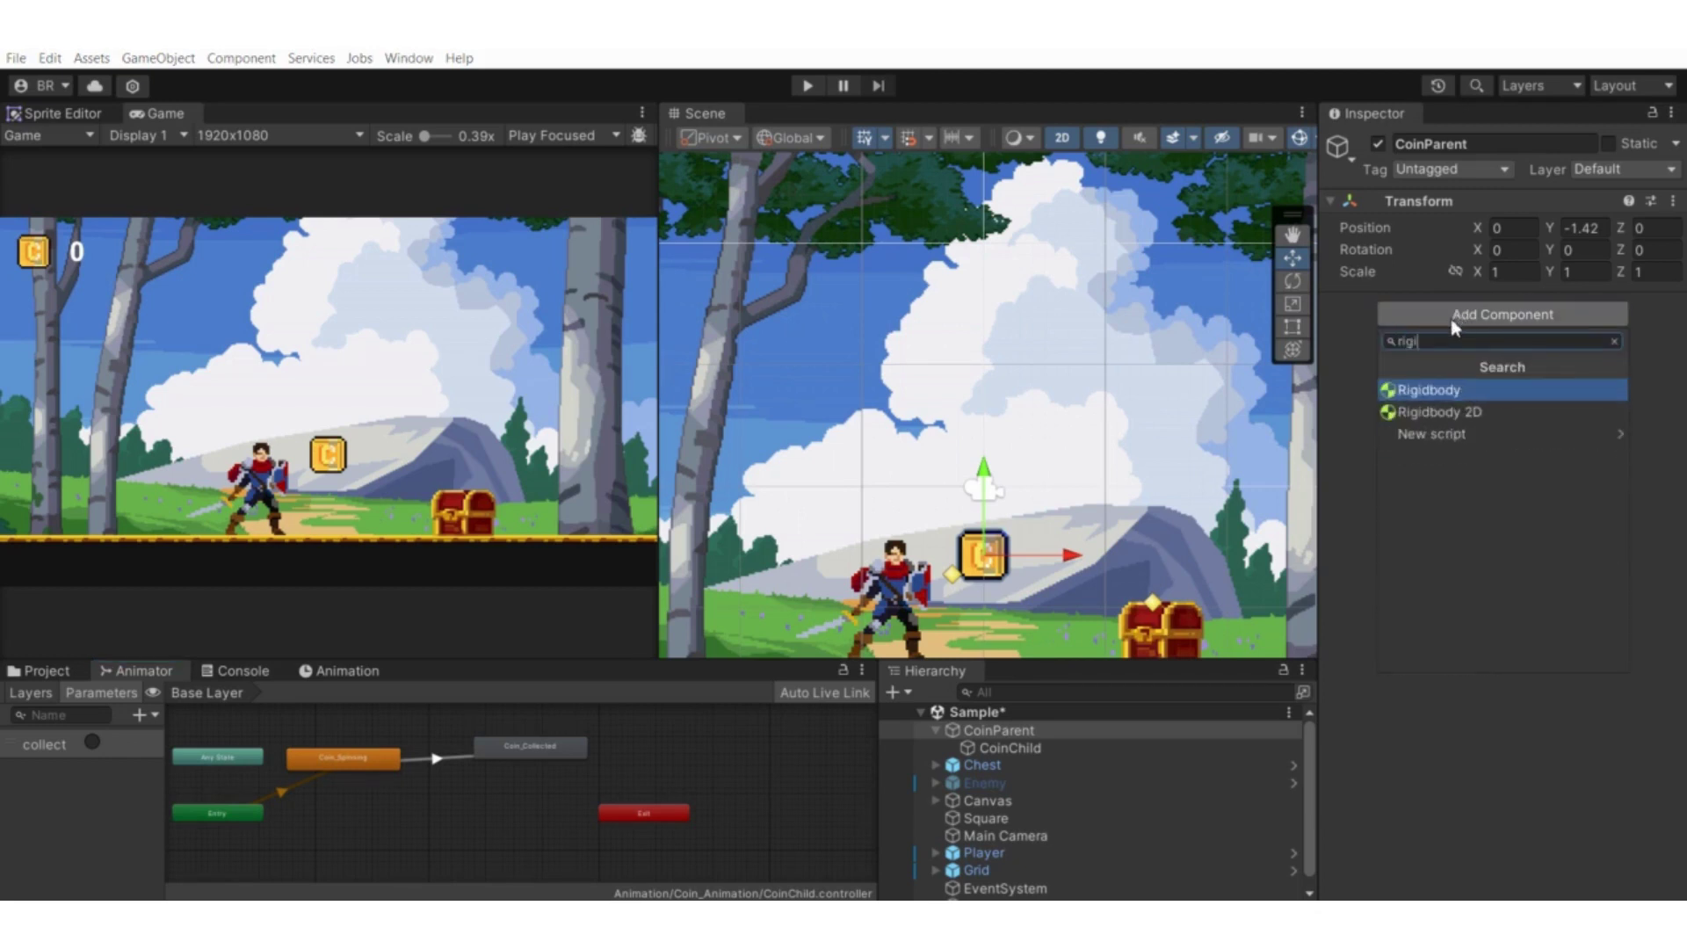
pyautogui.press('Down')
pyautogui.press('Return')
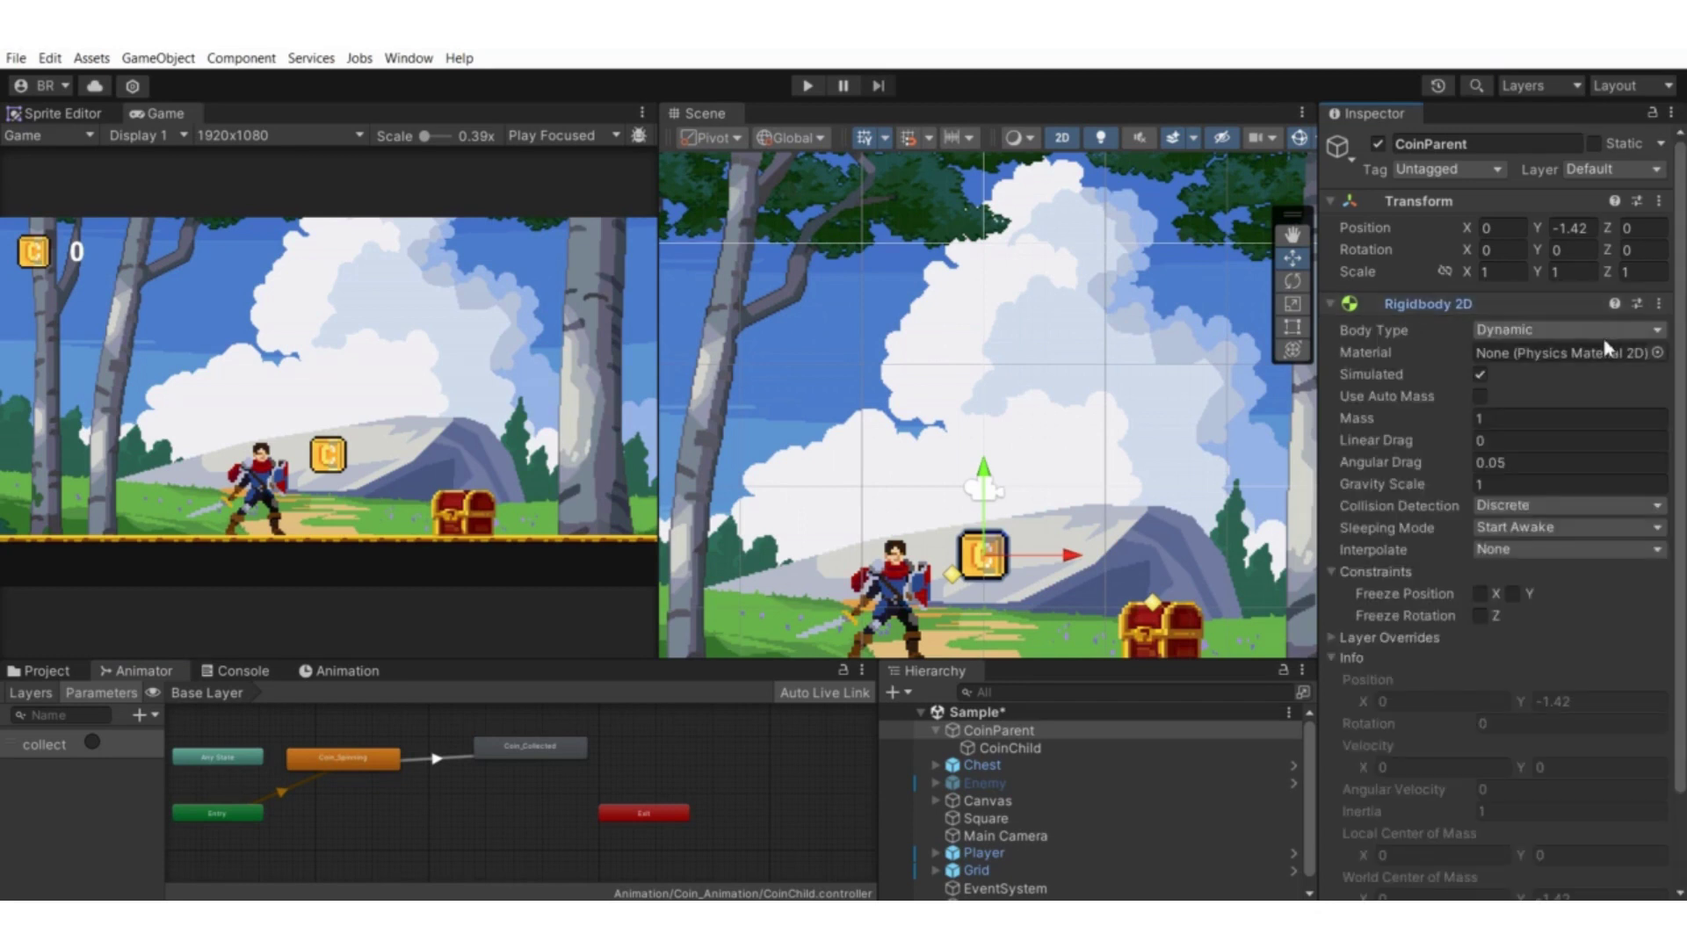
pyautogui.click(1538, 331)
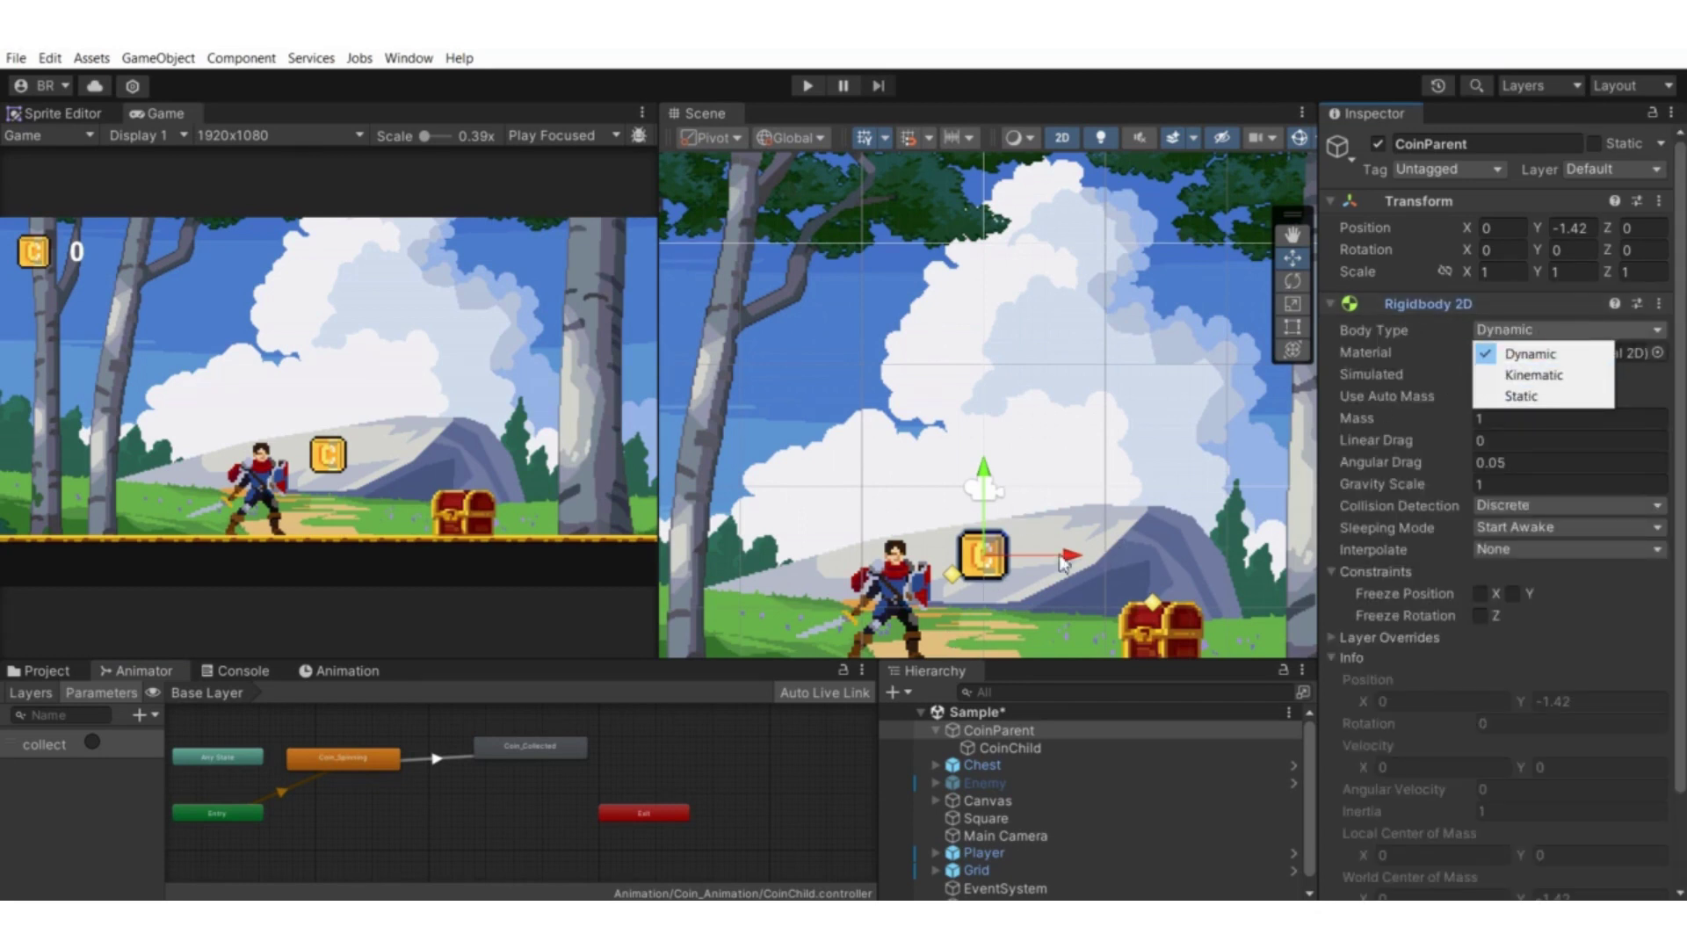
pyautogui.click(1513, 376)
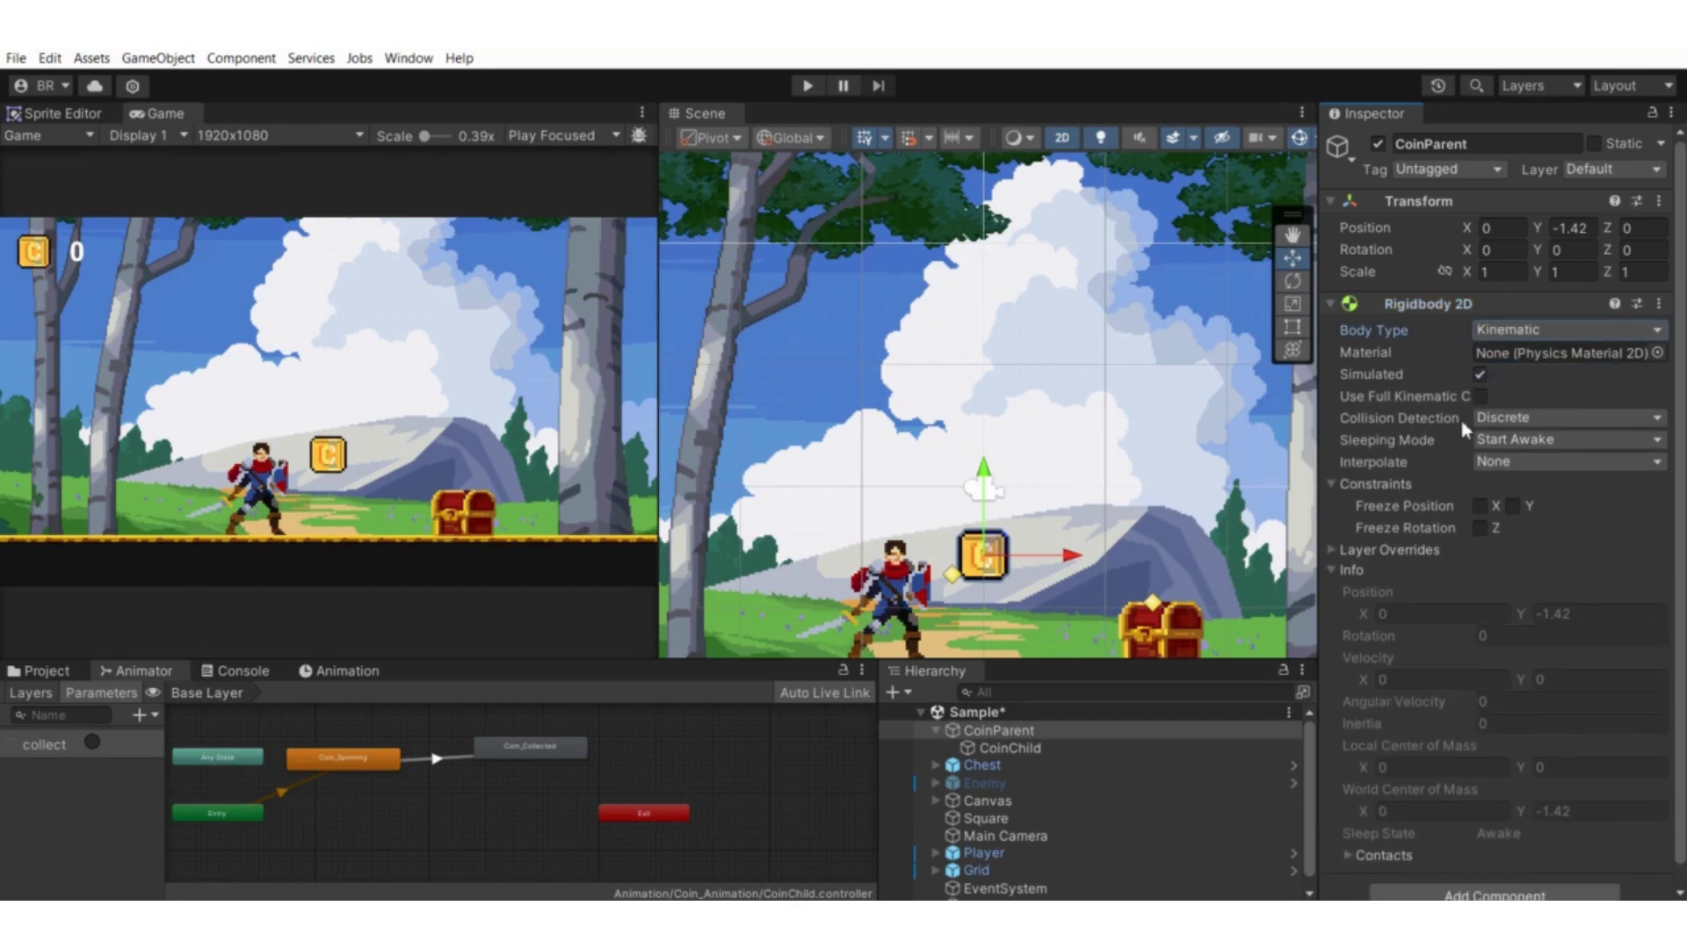
pyautogui.click(1491, 426)
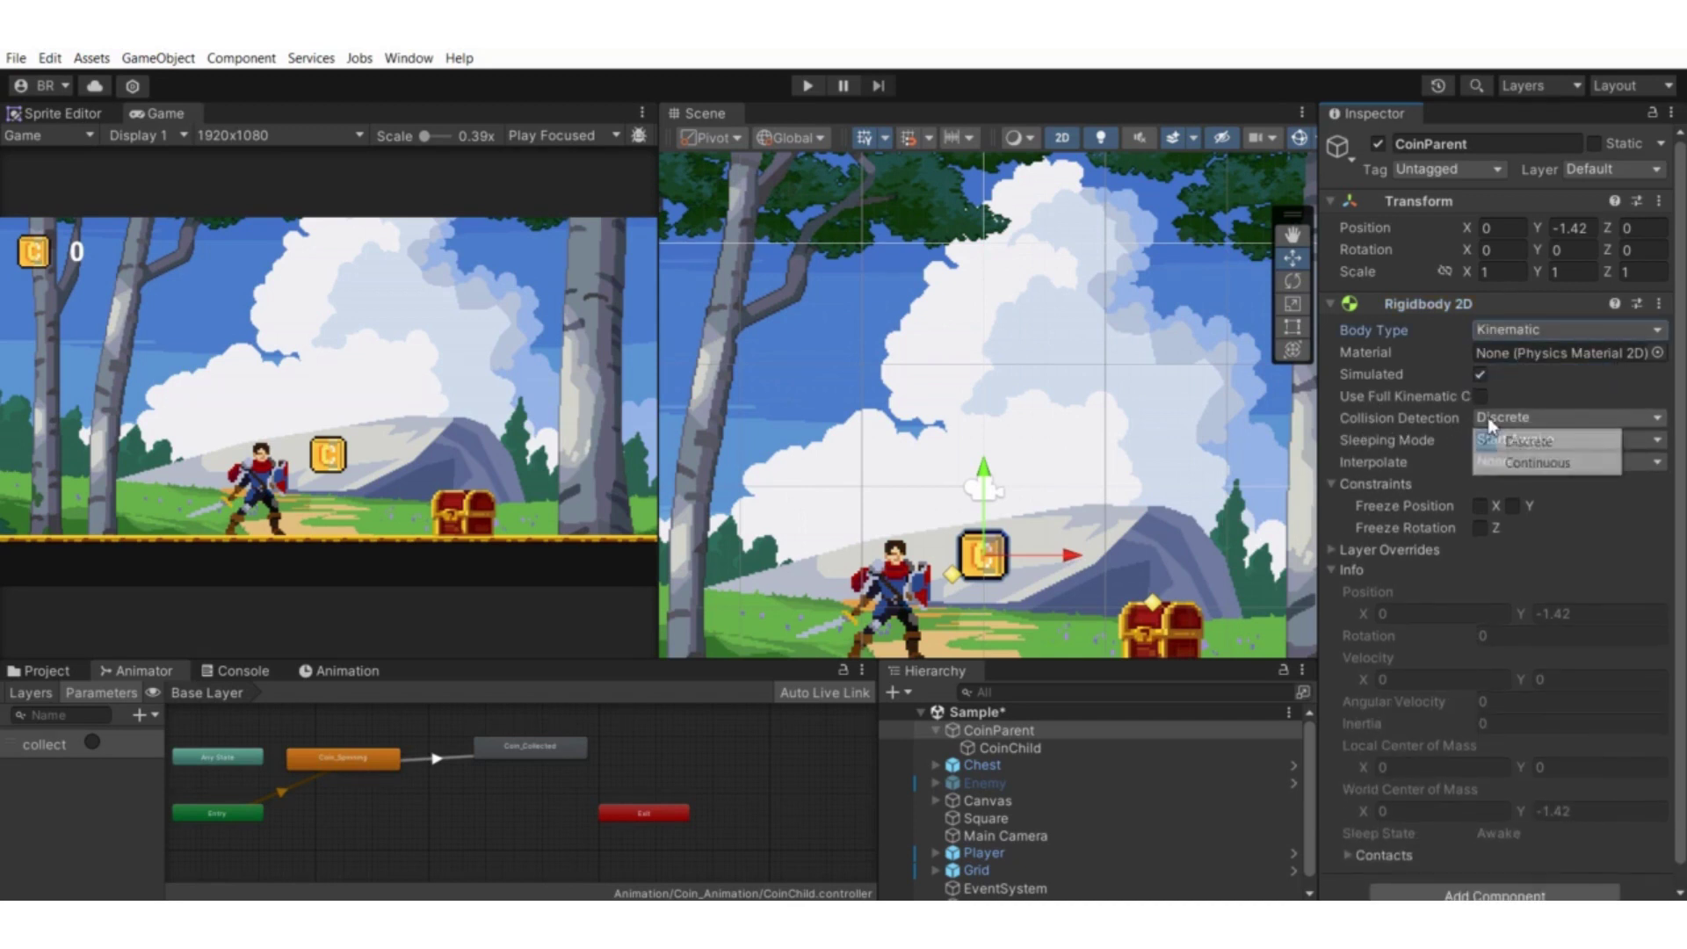
pyautogui.click(1538, 463)
pyautogui.click(1447, 302)
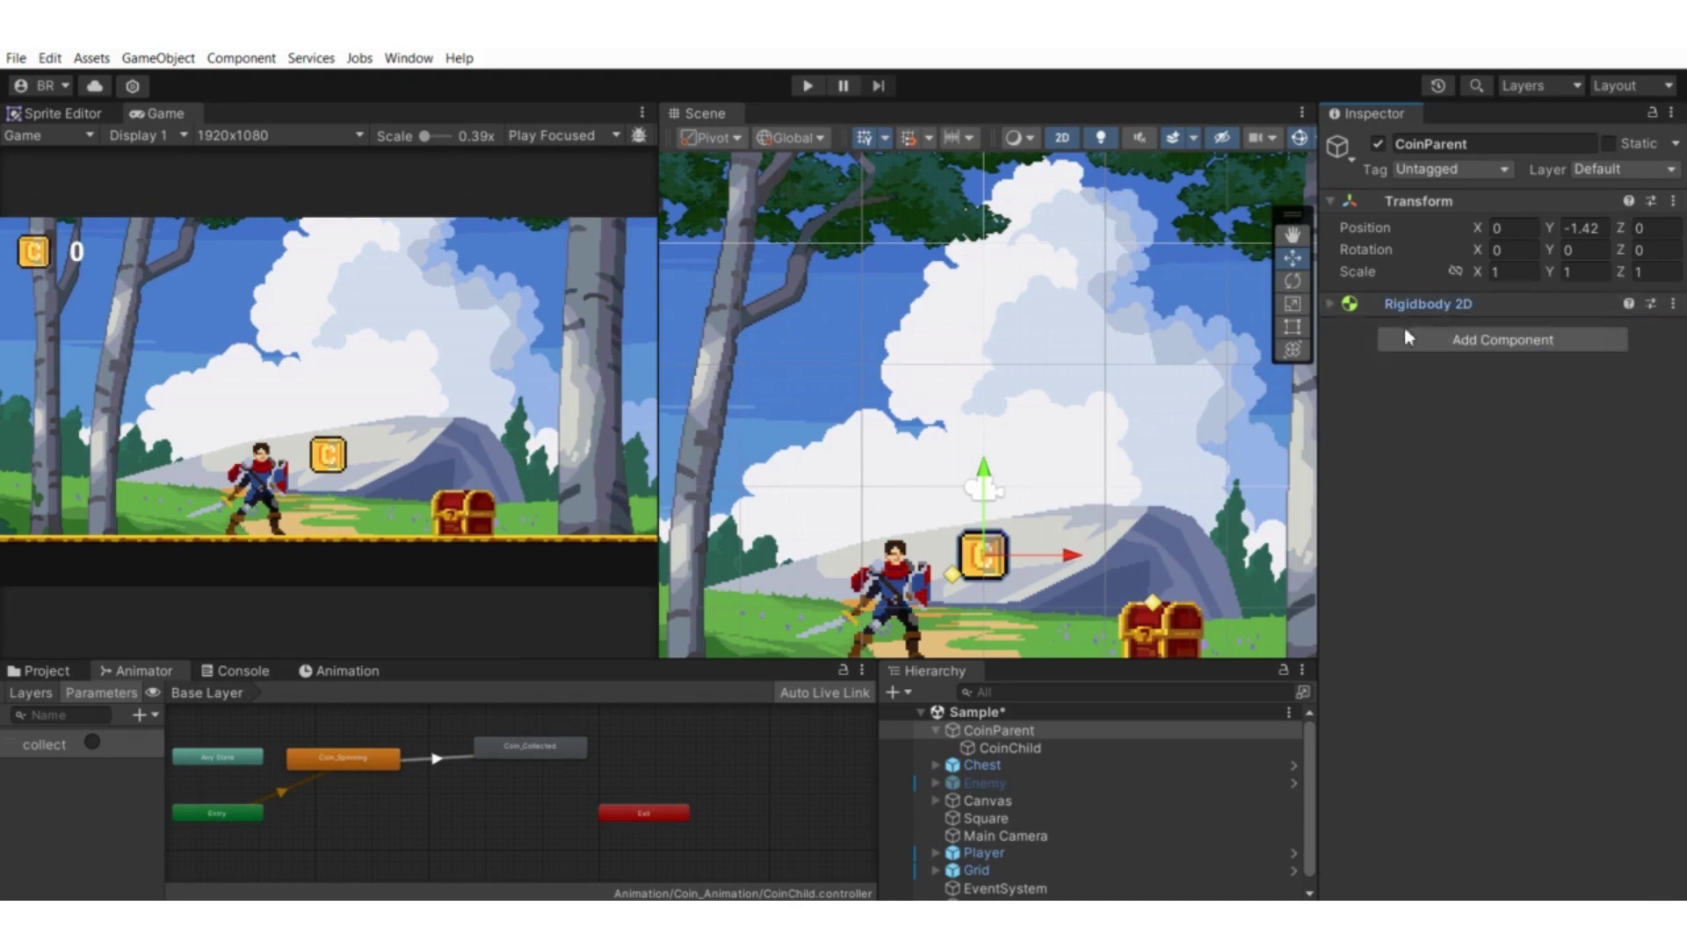
# Add a Box Collider 2D component to CoinParent
pyautogui.click(1452, 343)
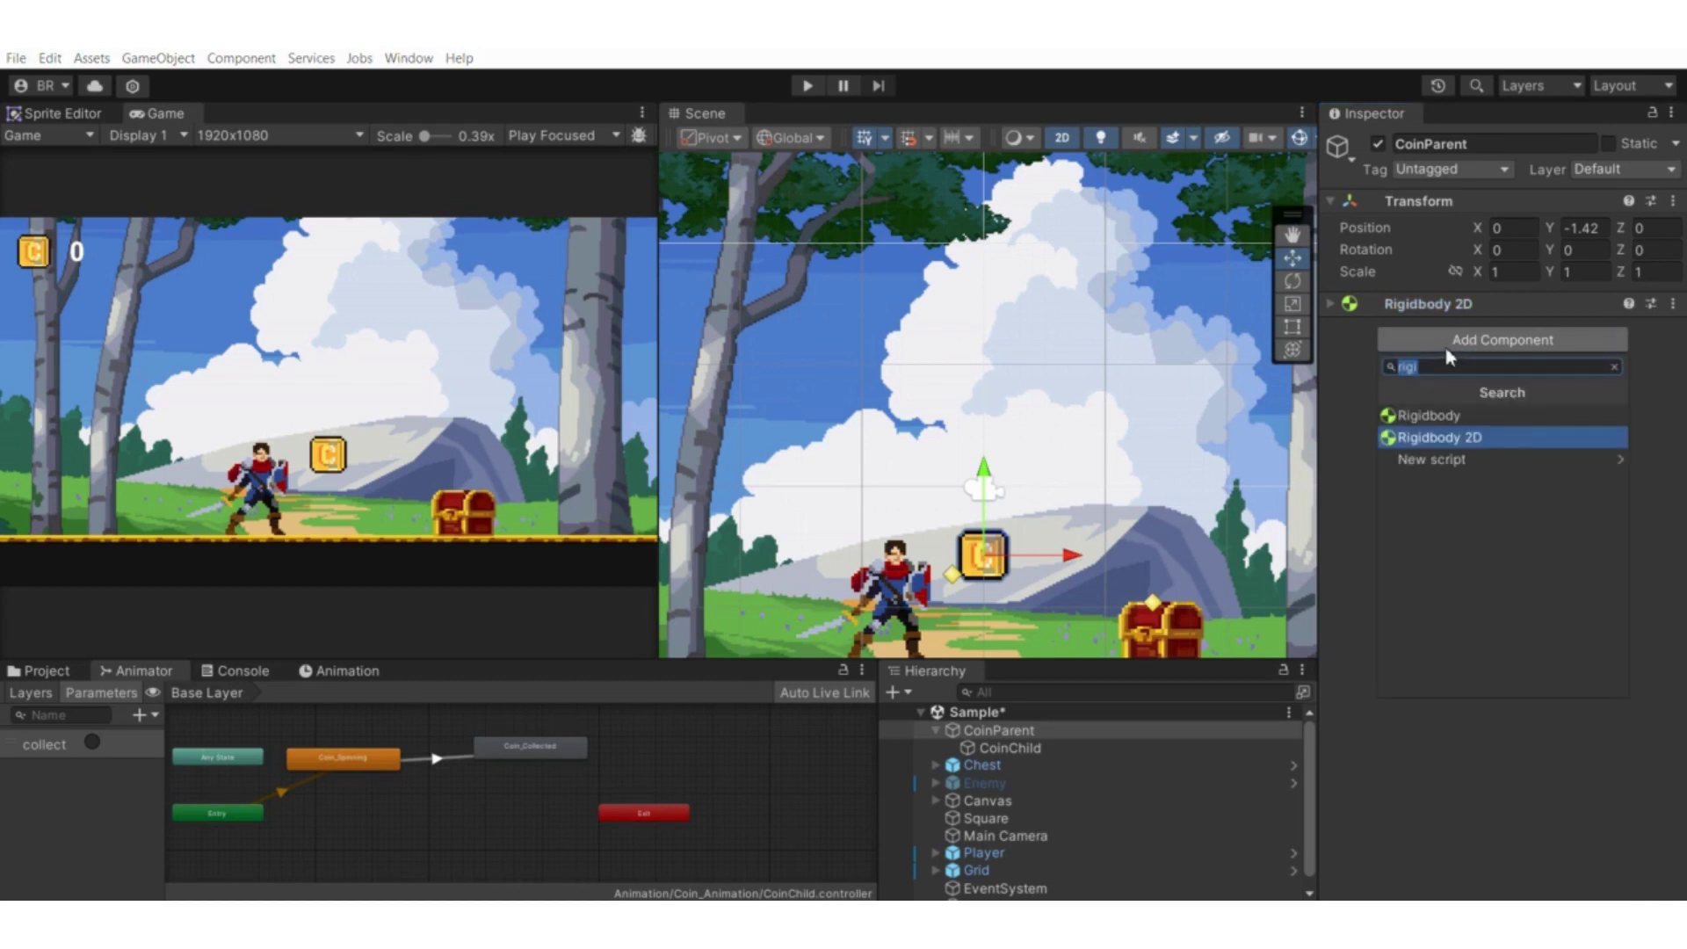
pyautogui.write('Box')
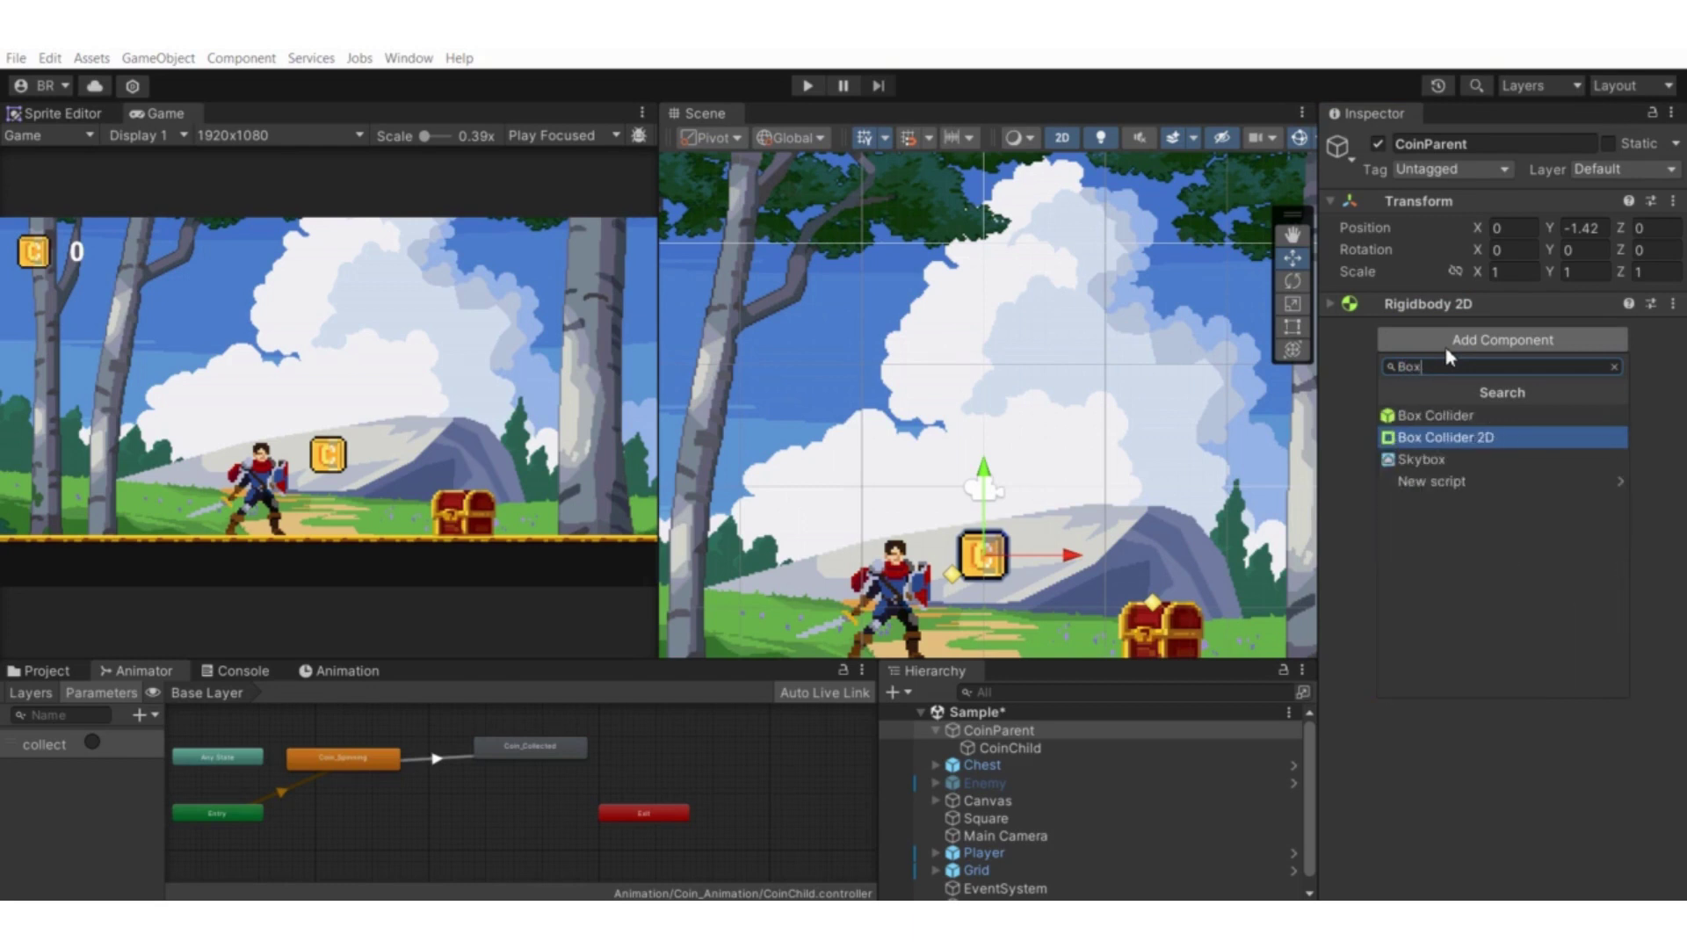
pyautogui.press('Return')
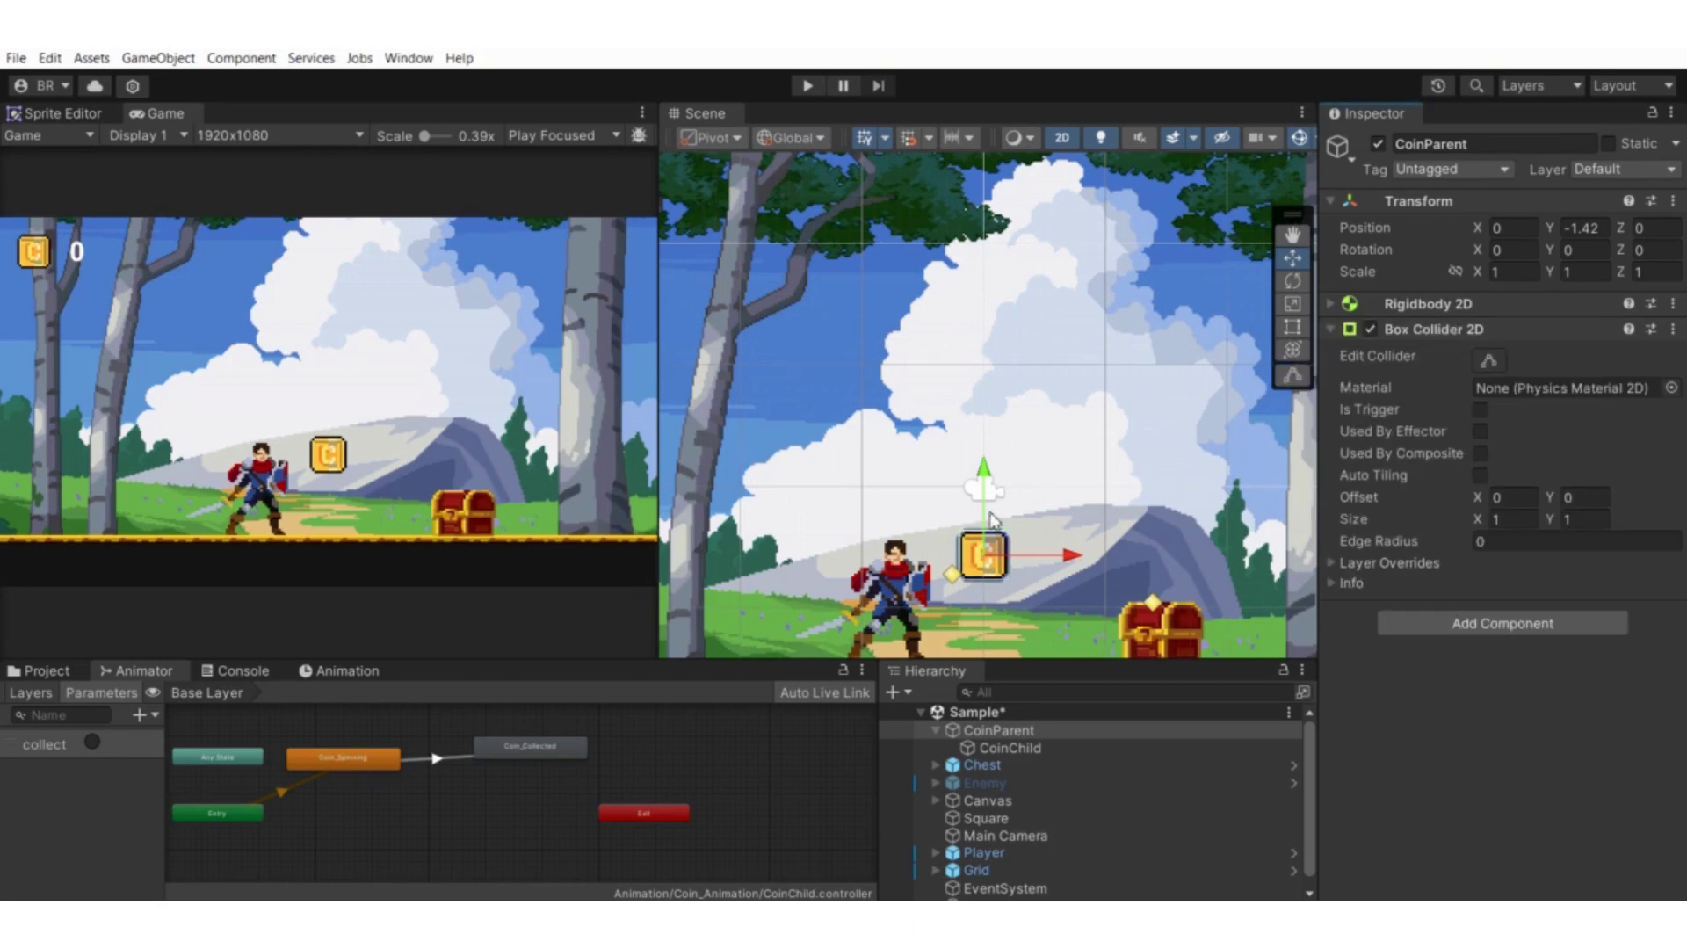
pyautogui.scroll(2, 993, 580)
pyautogui.scroll(5, 993, 580)
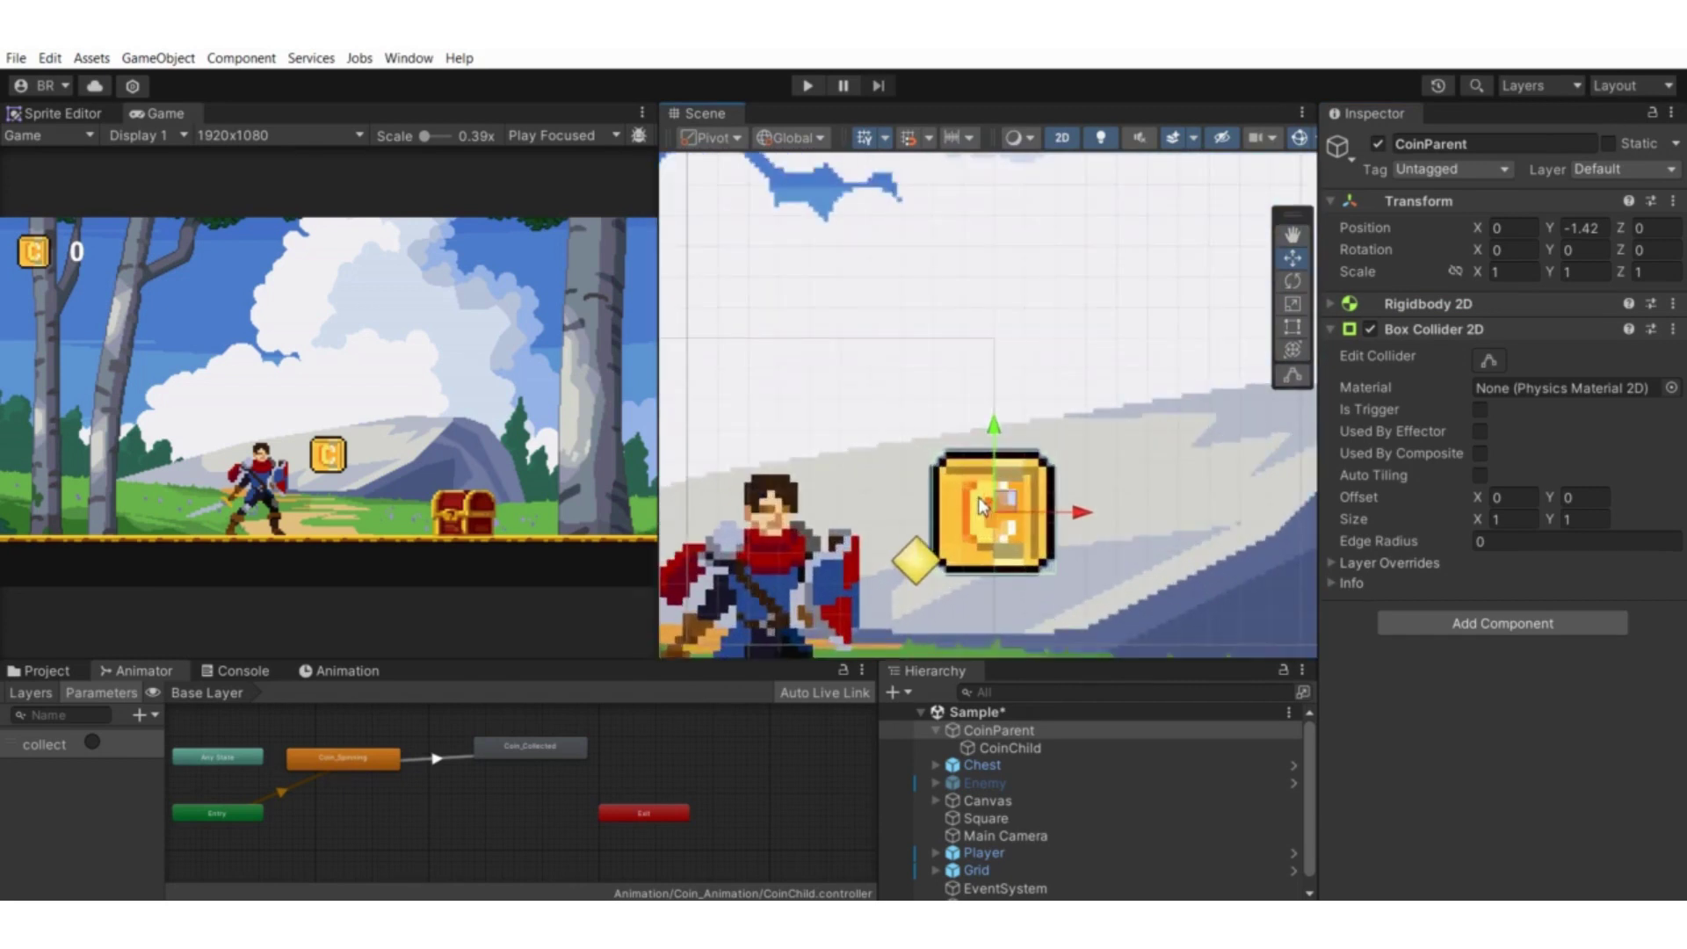
# Pull all four collider edges in tight around the coin and tick Is Trigger
pyautogui.click(1489, 360)
pyautogui.scroll(3, 878, 556)
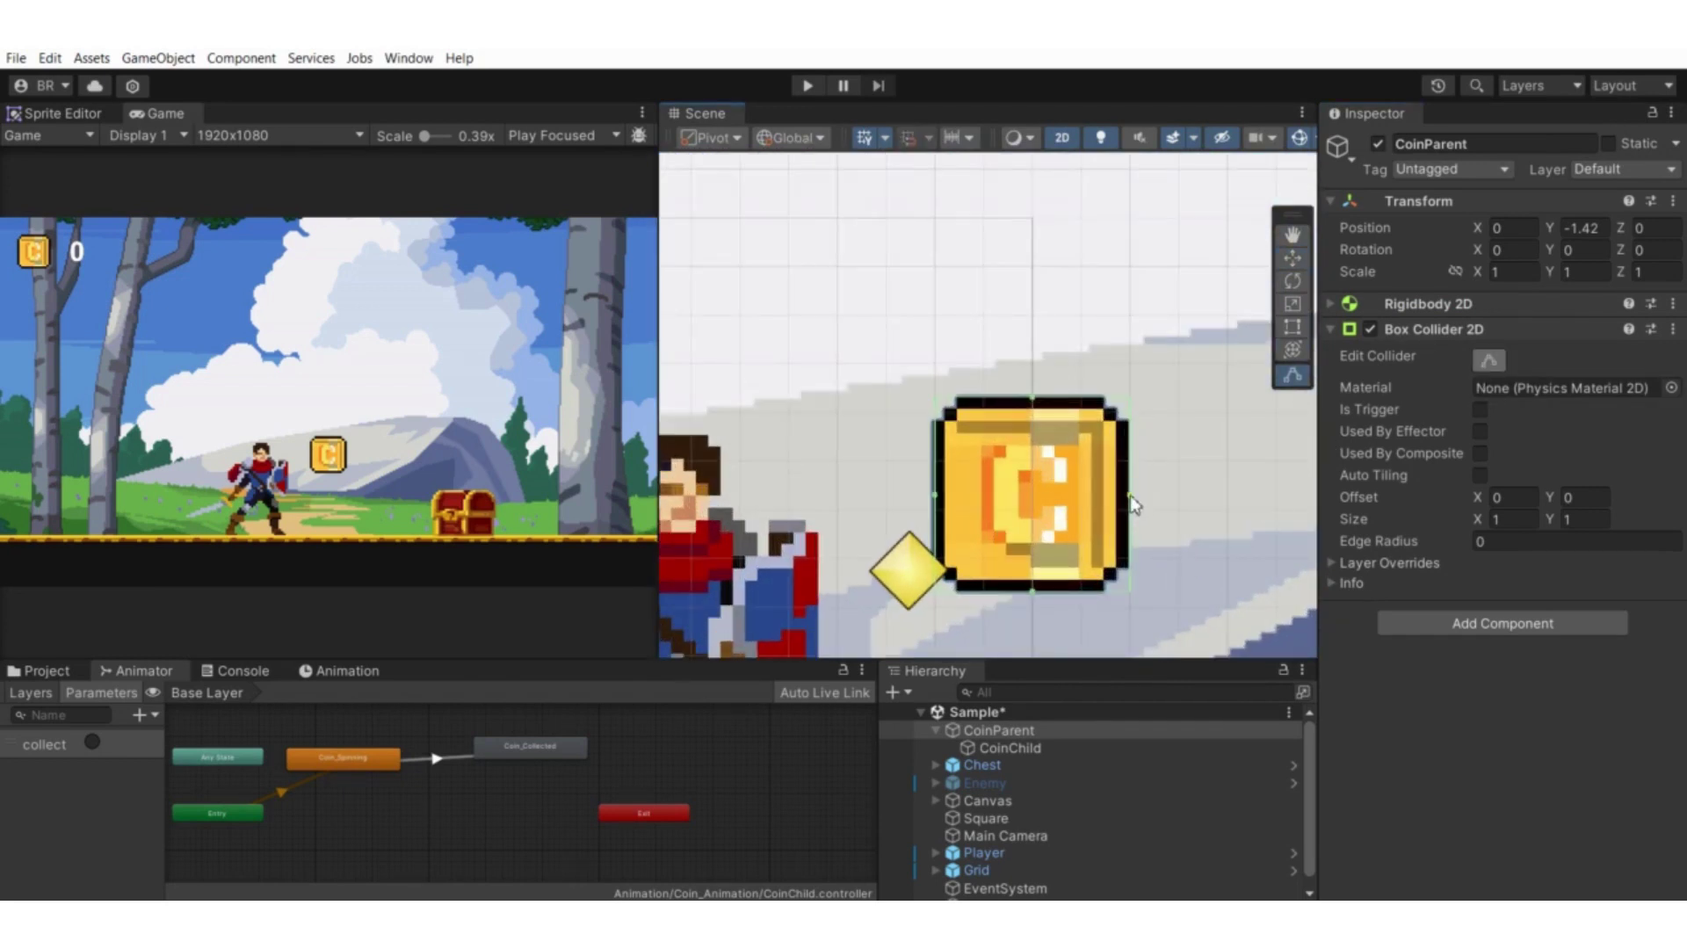
pyautogui.moveTo(1130, 494); pyautogui.dragTo(1123, 504)
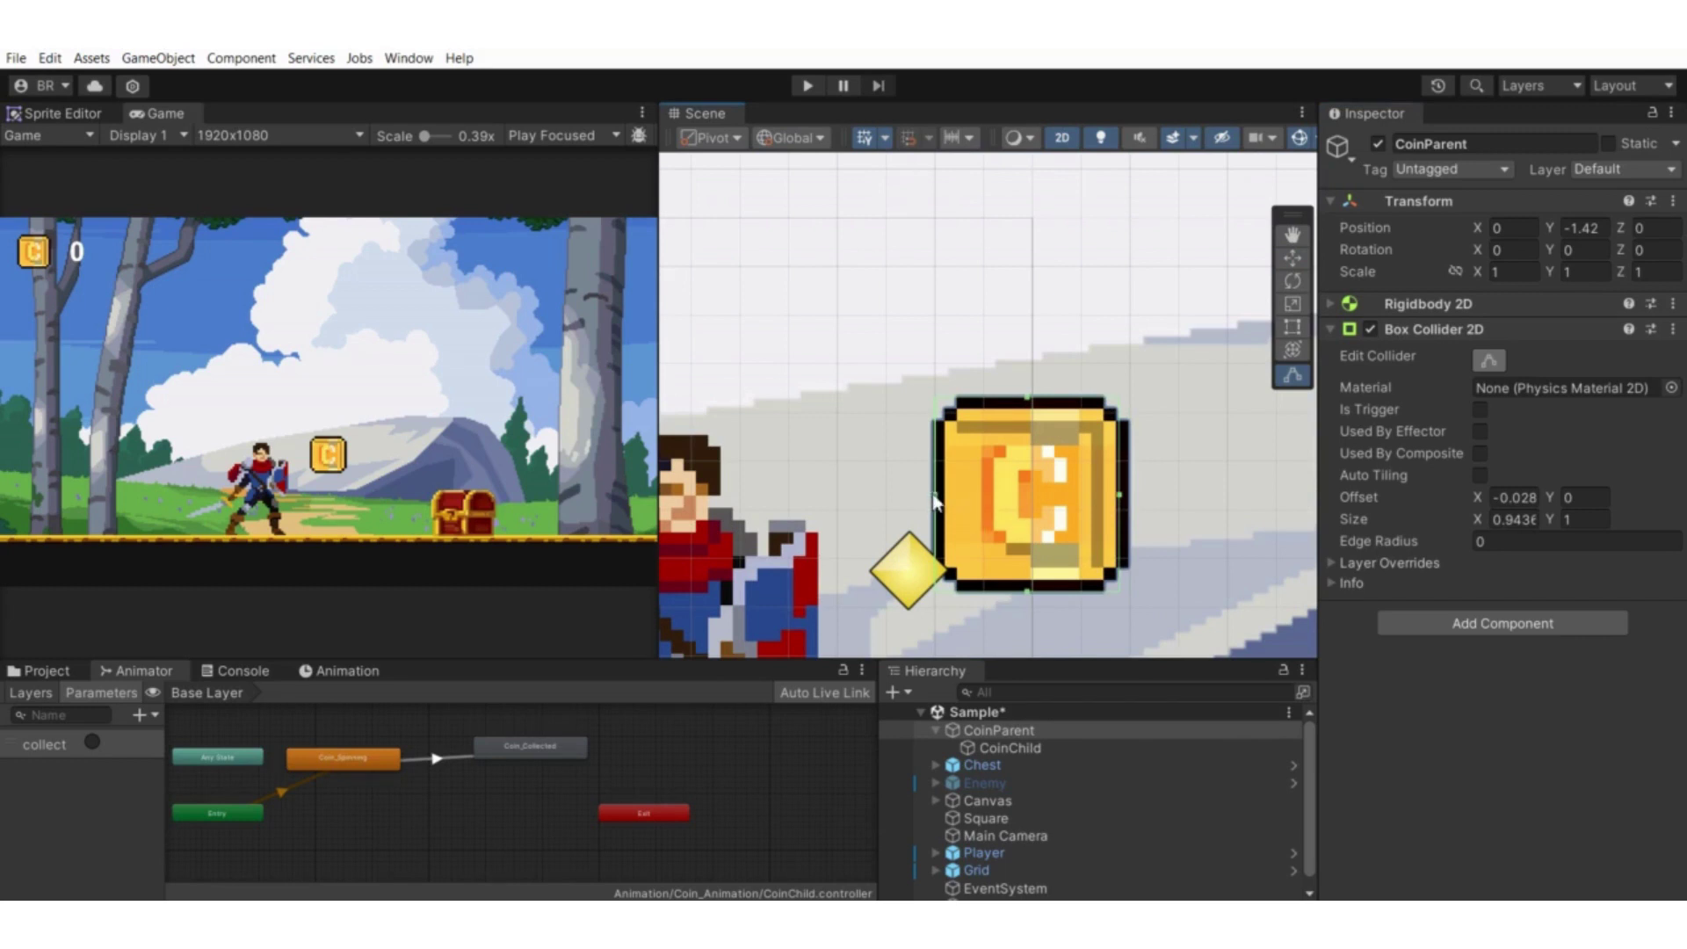
pyautogui.moveTo(935, 503); pyautogui.dragTo(946, 504)
pyautogui.moveTo(1032, 594); pyautogui.dragTo(1035, 589)
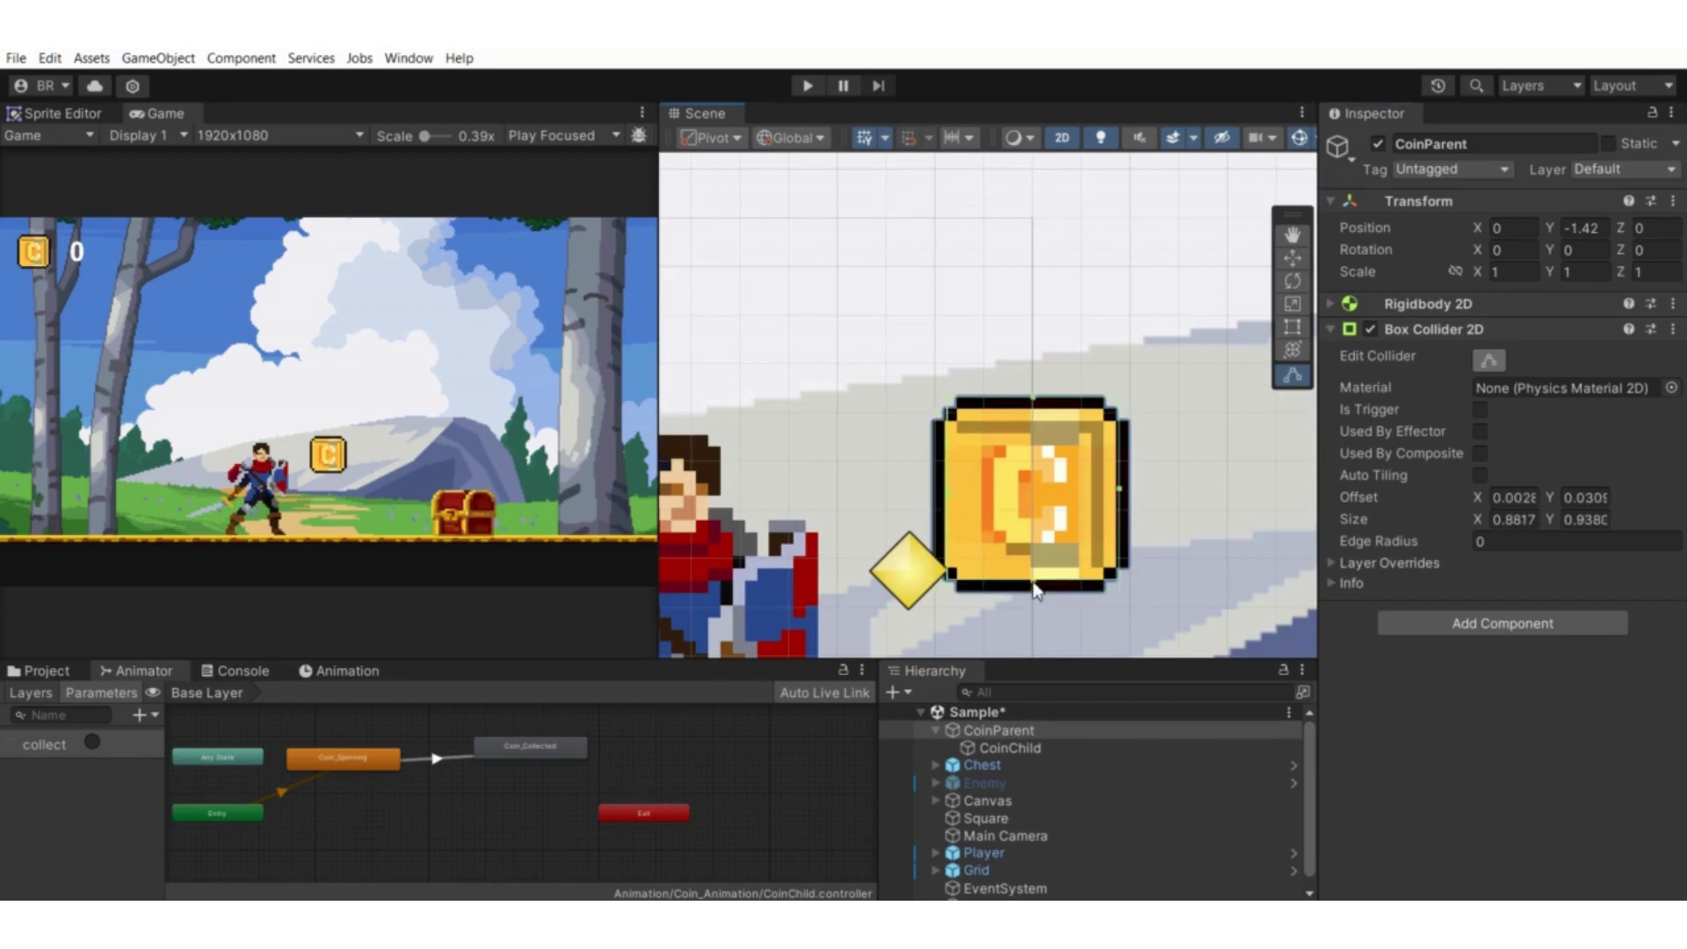
pyautogui.moveTo(1033, 401); pyautogui.dragTo(1034, 408)
pyautogui.scroll(-4, 1037, 413)
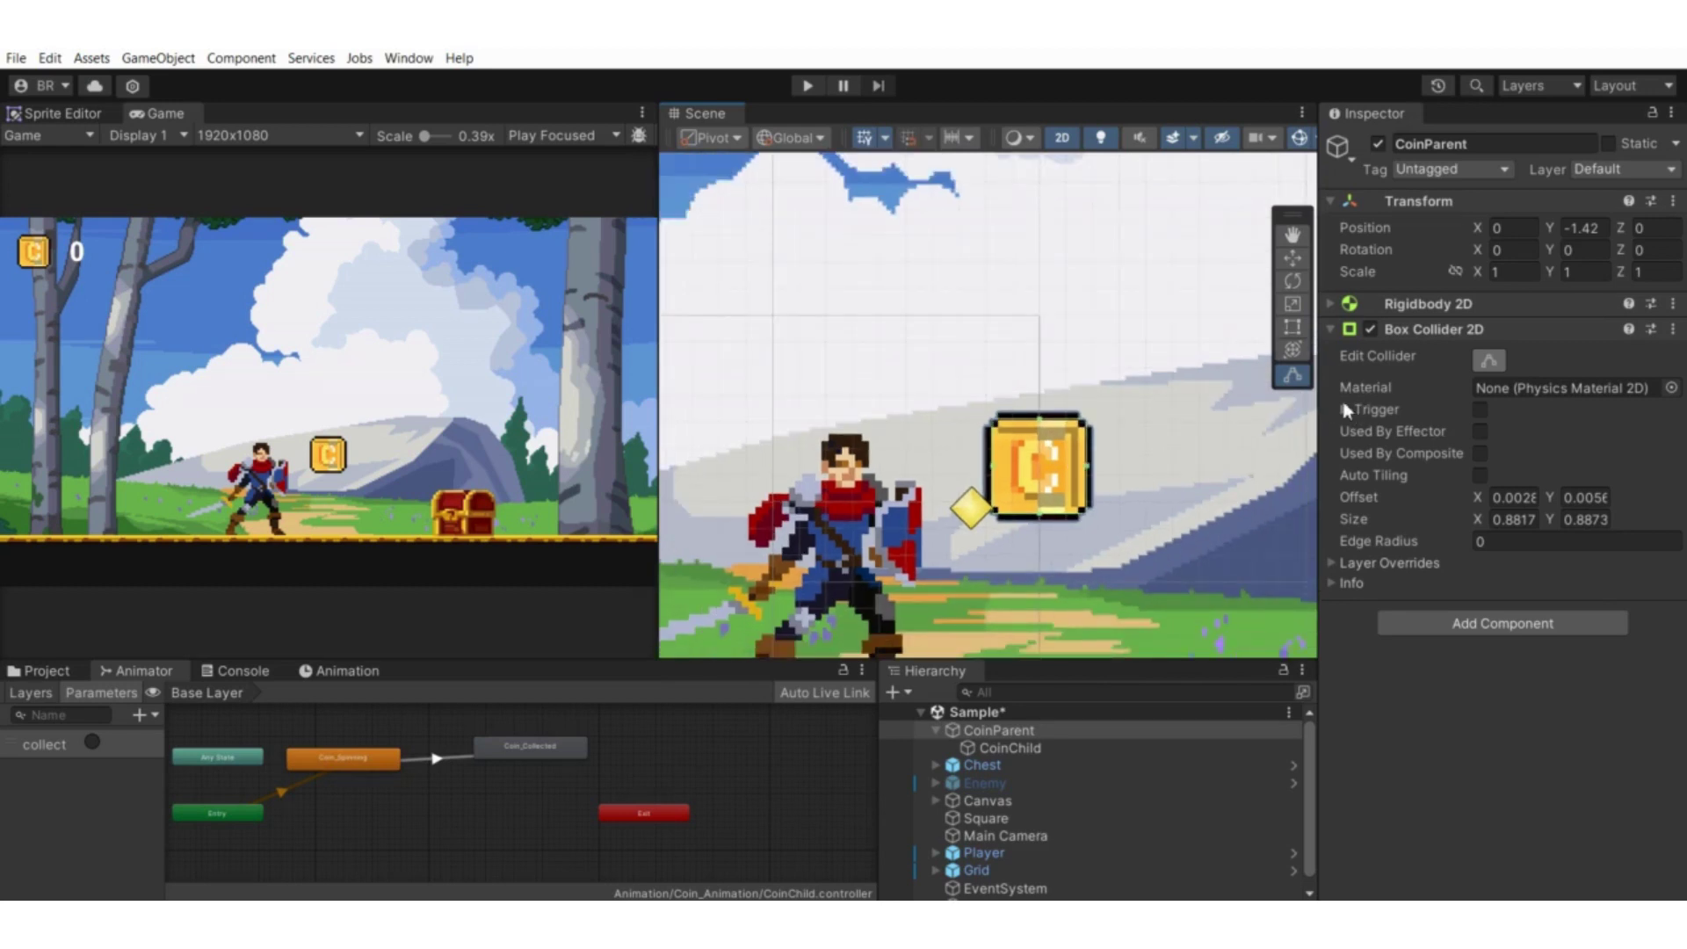
pyautogui.click(1482, 409)
# Collapse the Box Collider 2D and select CoinChild to show its Sprite Renderer and Animator
pyautogui.click(1431, 331)
pyautogui.scroll(-3, 1088, 632)
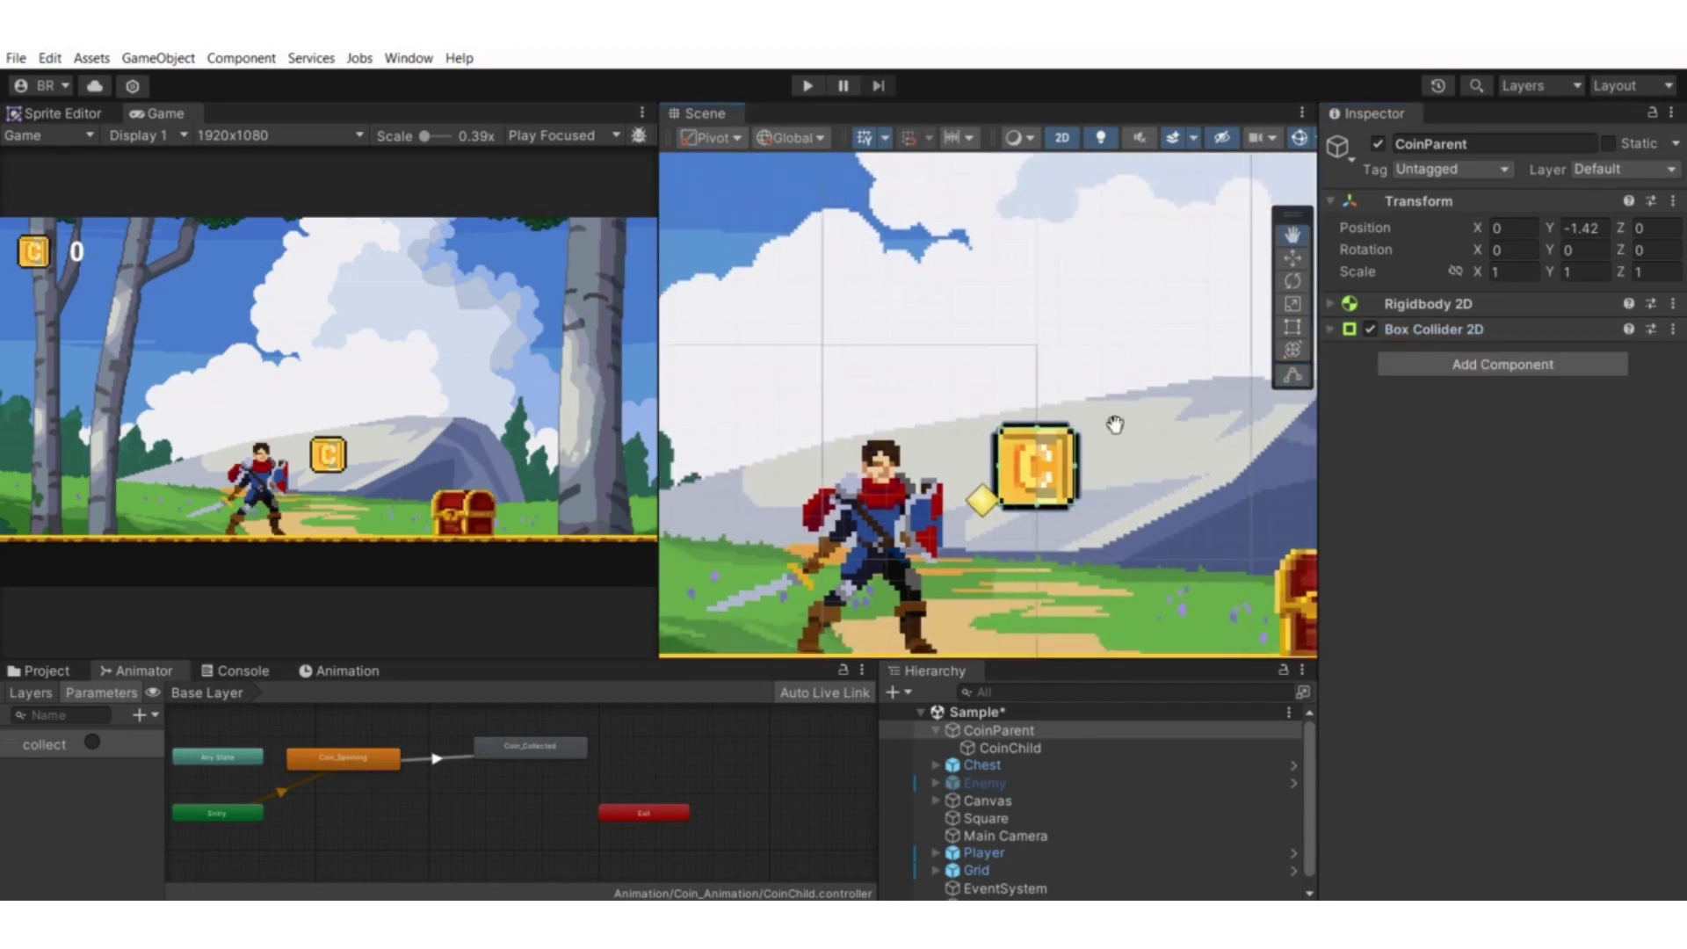
pyautogui.scroll(2, 1046, 471)
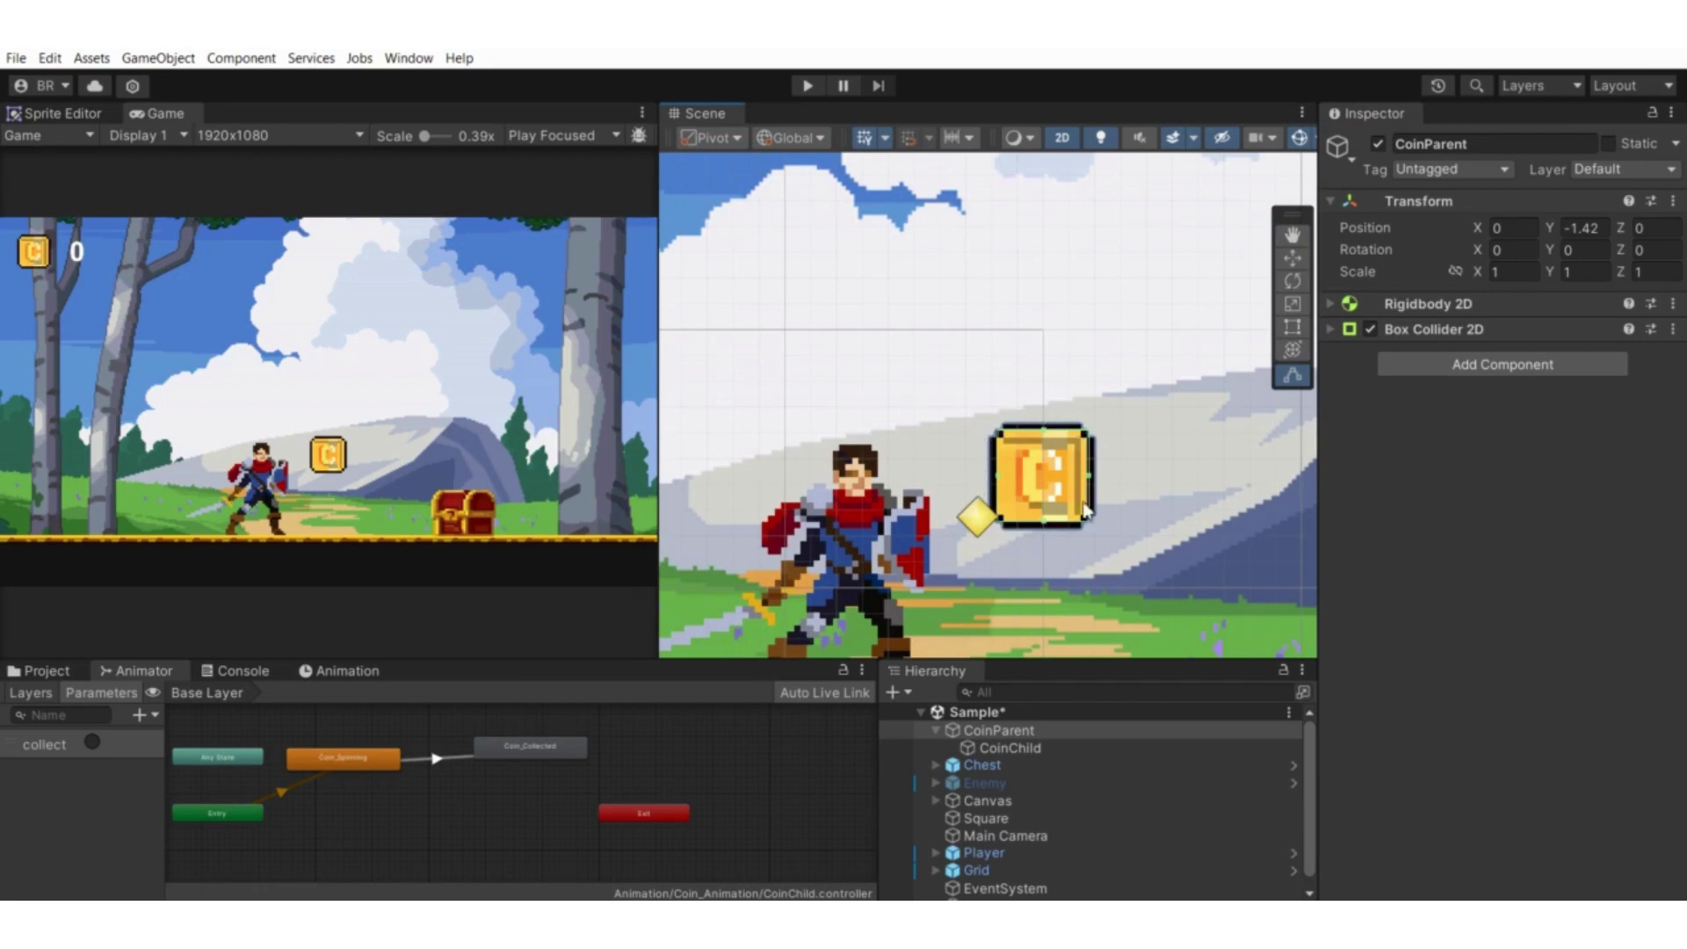
pyautogui.scroll(-2, 1010, 432)
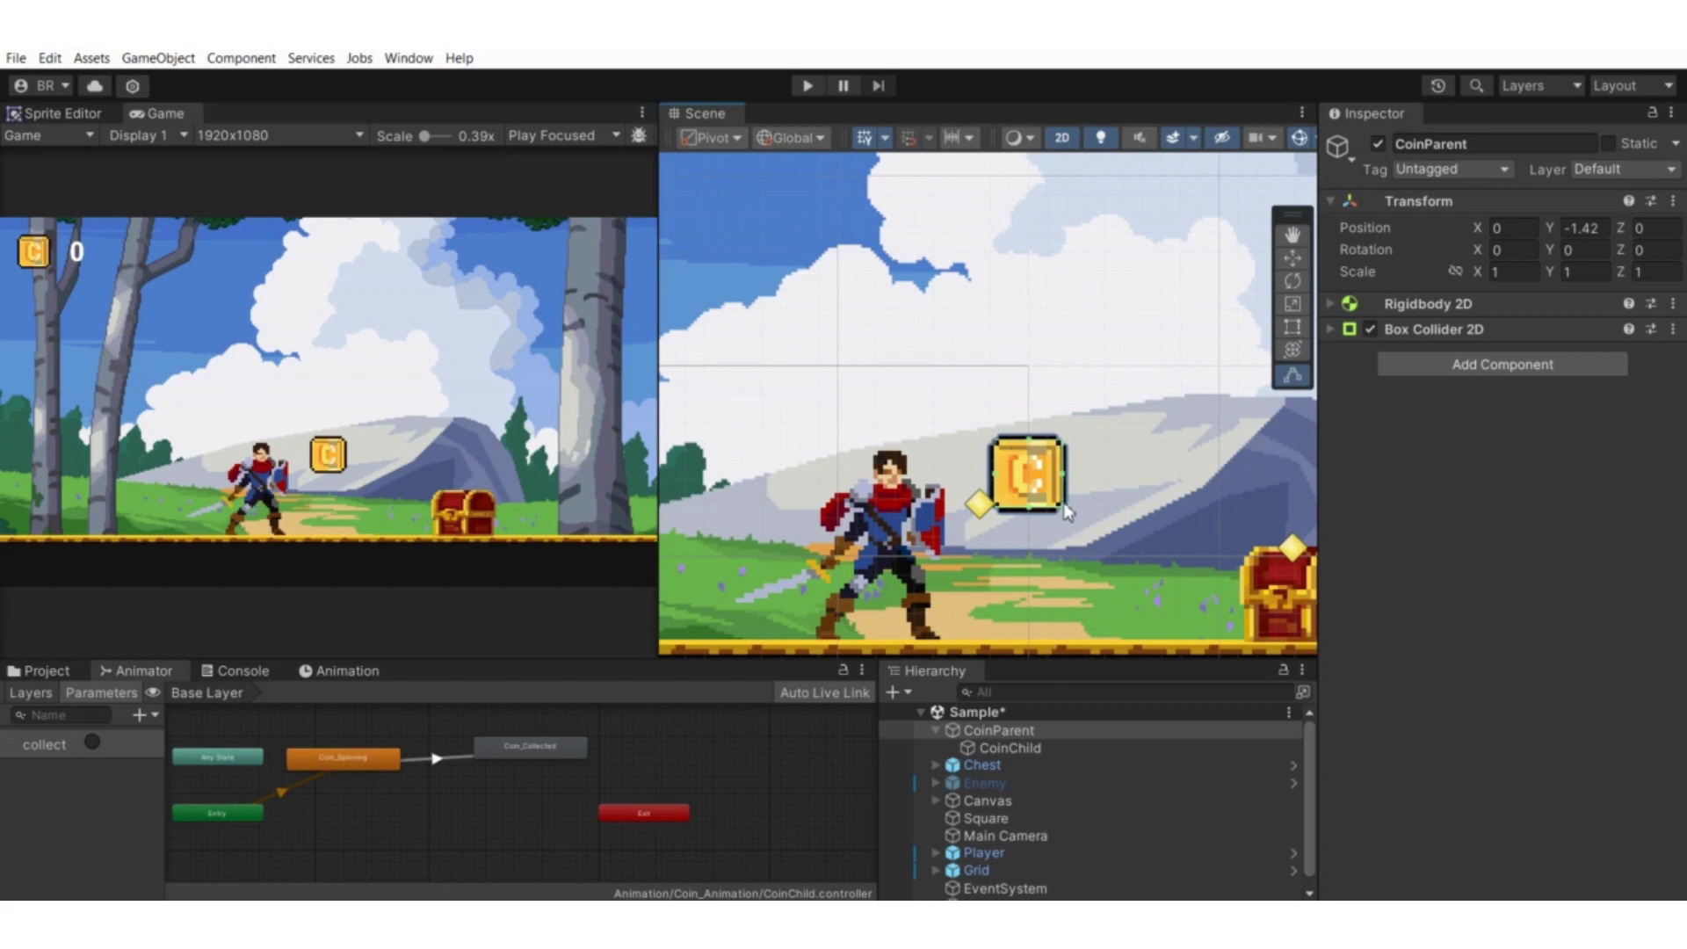
pyautogui.click(1040, 748)
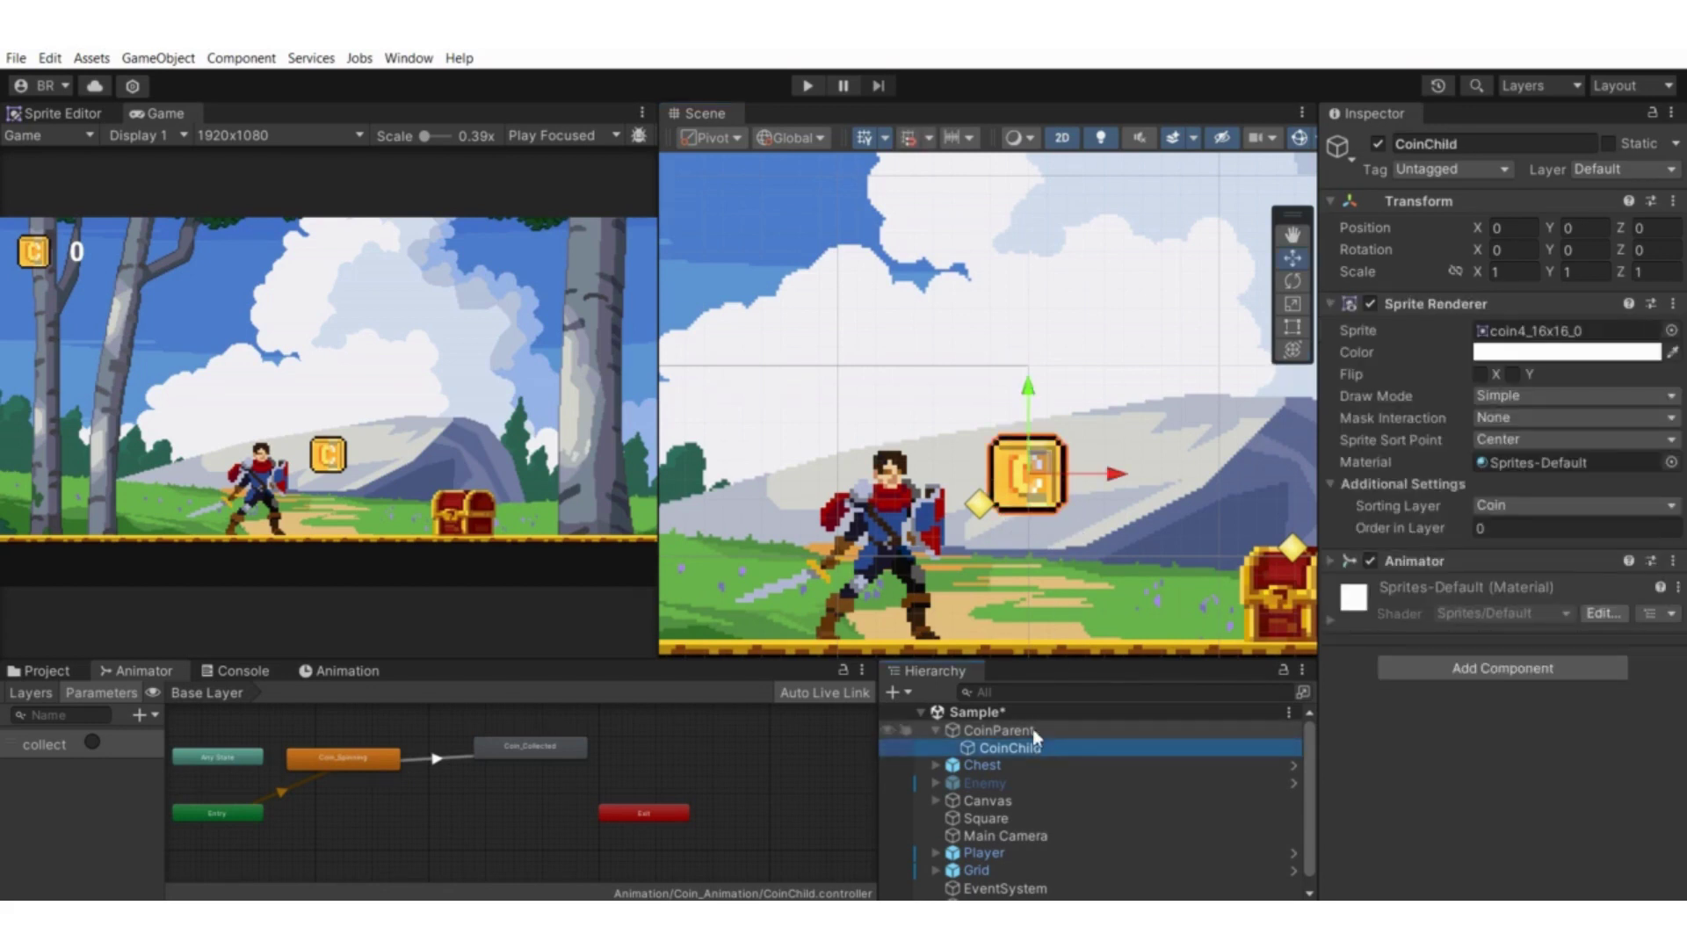